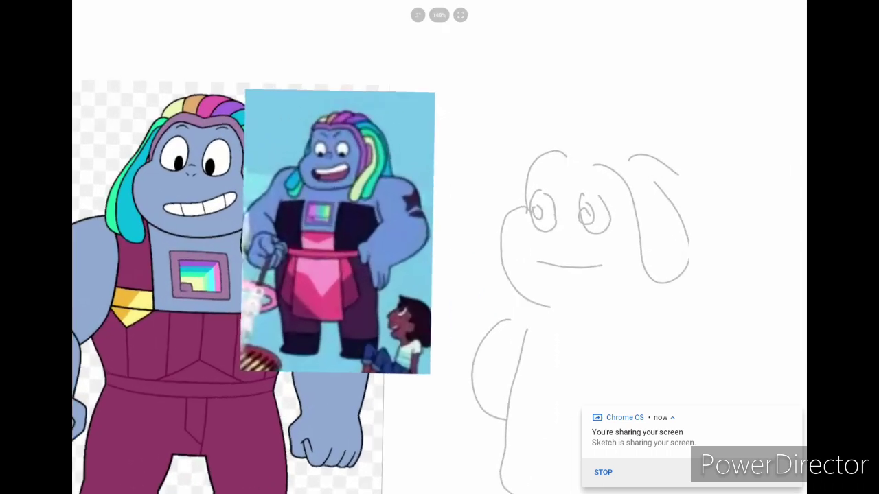
Draw the character's two eyes with pupils, a small nose and a smiling mouth over the faint guide sketch.
mouse_move(530, 195)
left_mouse_down()
mouse_move(520, 235)
mouse_move(540, 196)
mouse_move(532, 194)
mouse_move(532, 220)
mouse_move(526, 210)
left_mouse_up()
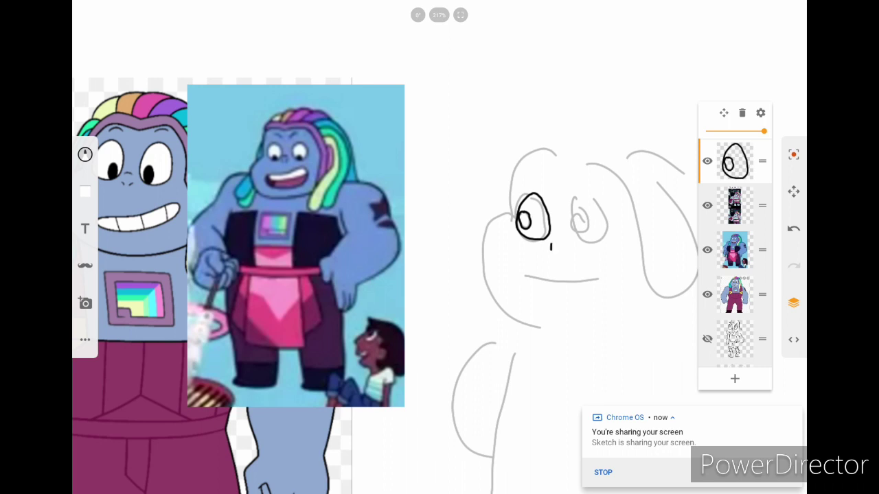
mouse_move(551, 243)
left_mouse_down()
mouse_move(563, 237)
mouse_move(564, 252)
left_mouse_up()
mouse_move(584, 195)
left_mouse_down()
mouse_move(571, 237)
mouse_move(602, 215)
left_mouse_up()
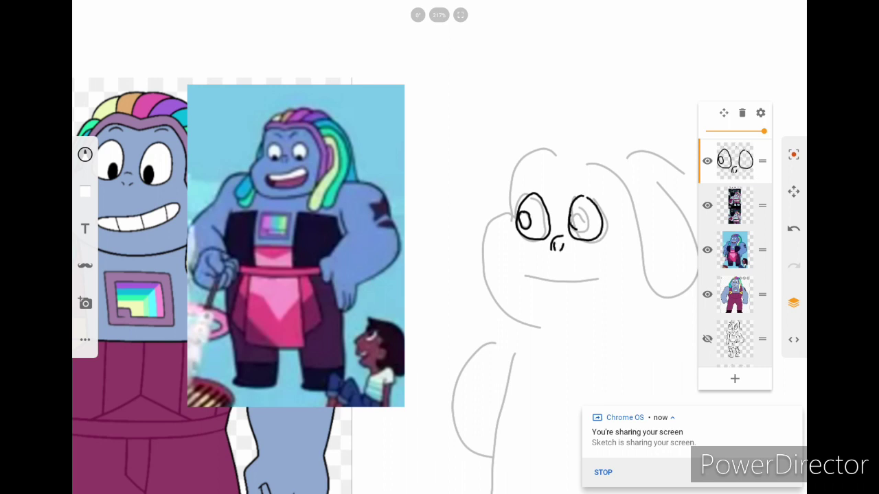
left_click_drag(525, 277, 587, 278)
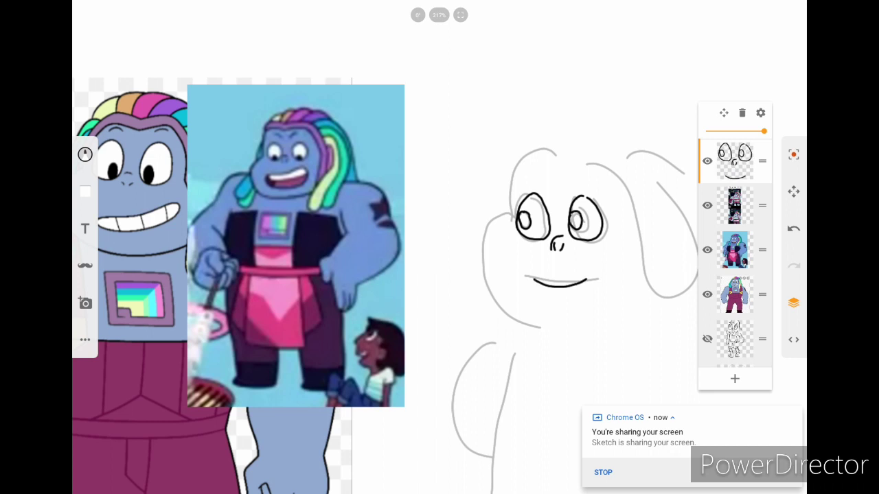
Draw the eyebrows and outline the face with its forehead, protruding cheek and wide chin.
mouse_move(506, 229)
left_mouse_down()
mouse_move(516, 180)
mouse_move(544, 164)
mouse_move(587, 183)
mouse_move(567, 164)
mouse_move(596, 161)
mouse_move(635, 214)
mouse_move(646, 276)
left_mouse_up()
mouse_move(504, 230)
left_mouse_down()
mouse_move(476, 248)
mouse_move(477, 271)
mouse_move(497, 303)
mouse_move(573, 313)
mouse_move(644, 289)
left_mouse_up()
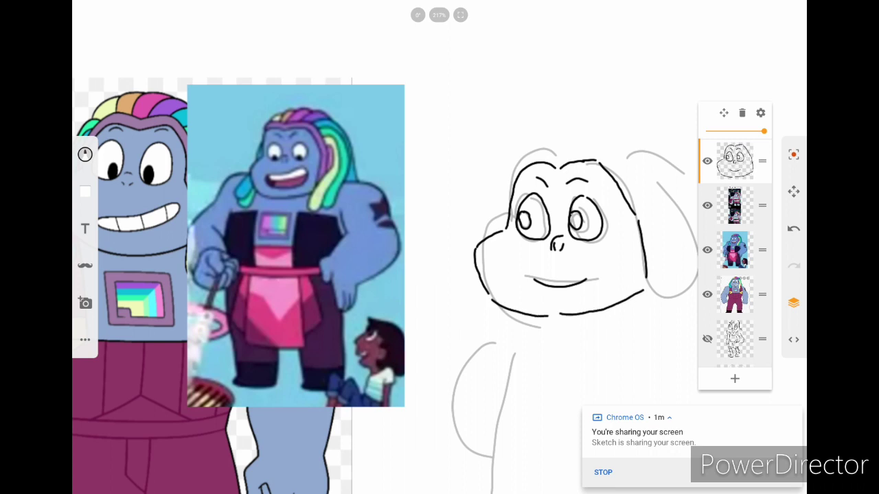
left_click_drag(477, 254, 496, 300)
Draw the outer hairline band over the forehead and down both sides of the face.
mouse_move(503, 226)
left_mouse_down()
mouse_move(512, 177)
mouse_move(580, 148)
left_mouse_up()
mouse_move(509, 176)
left_mouse_down()
mouse_move(553, 152)
mouse_move(598, 147)
mouse_move(651, 209)
mouse_move(657, 284)
left_mouse_up()
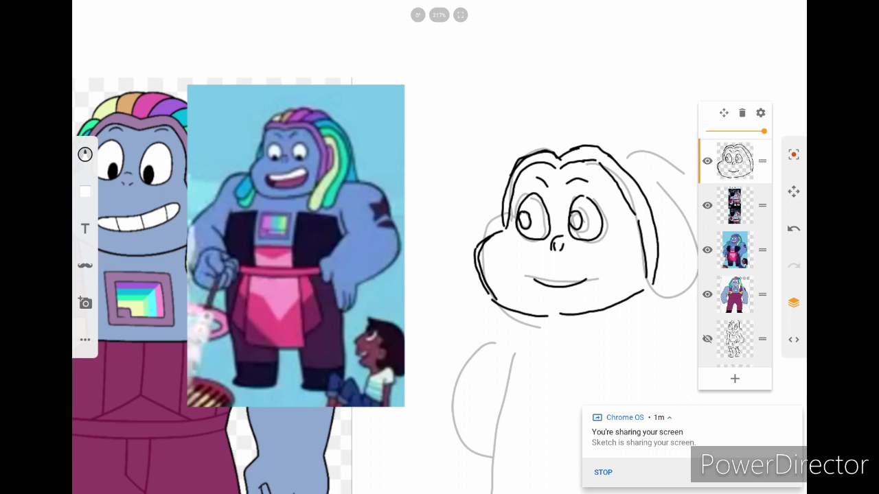
left_click_drag(643, 231, 637, 284)
left_click_drag(658, 239, 645, 291)
Draw the long dreadlocks curving down the right side of the head, ending in rounded tips below the jaw.
scroll(440, 275, "down", 5)
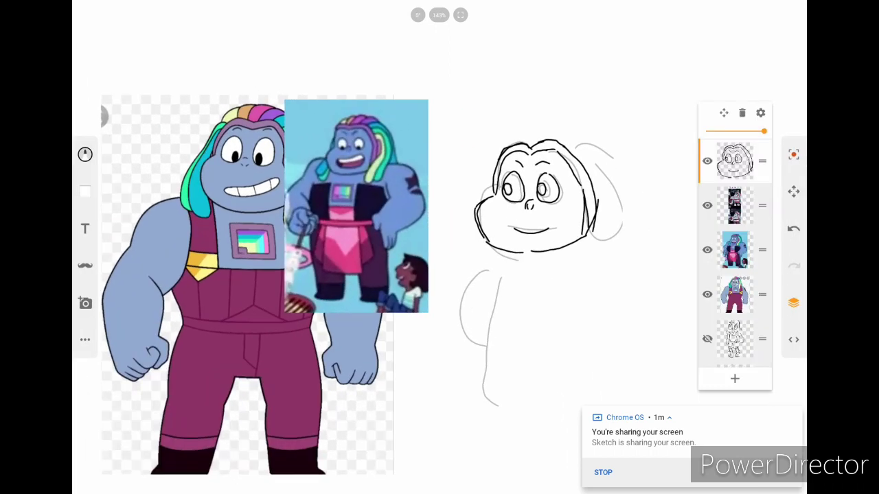
scroll(583, 202, "up", 4)
mouse_move(601, 230)
left_mouse_down()
mouse_move(605, 269)
mouse_move(618, 245)
mouse_move(582, 290)
mouse_move(618, 244)
mouse_move(615, 197)
left_mouse_up()
mouse_move(587, 149)
left_mouse_down()
mouse_move(631, 192)
mouse_move(622, 240)
mouse_move(638, 271)
mouse_move(642, 236)
left_mouse_up()
mouse_move(577, 134)
left_mouse_down()
mouse_move(632, 140)
mouse_move(641, 234)
left_mouse_up()
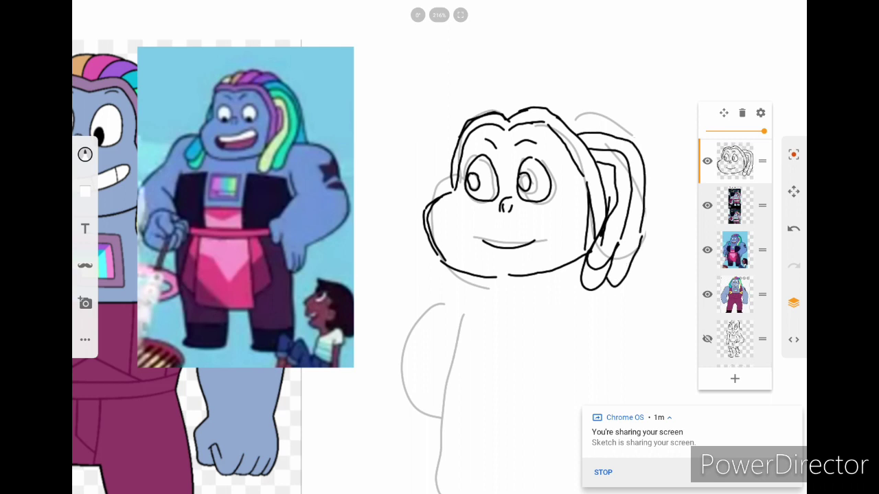
mouse_move(565, 127)
left_mouse_down()
mouse_move(590, 117)
mouse_move(635, 133)
mouse_move(655, 239)
left_mouse_up()
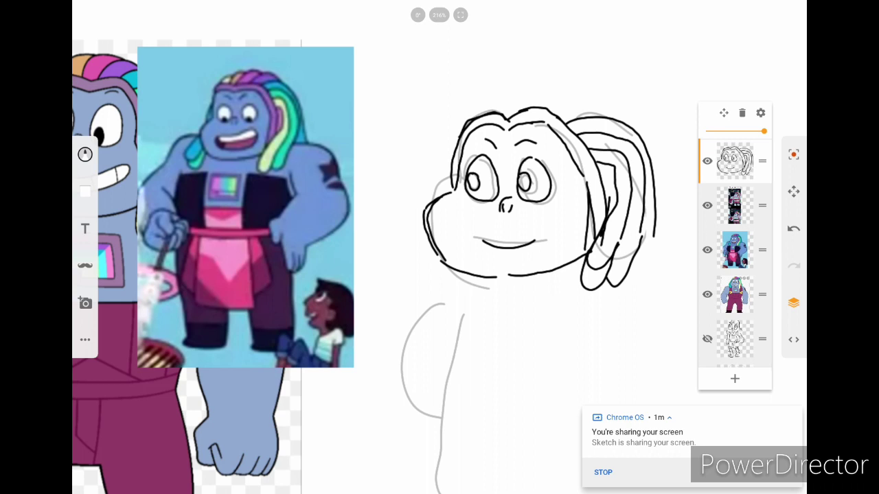
Draw the remaining dreadlocks across the top of the head and down behind the left cheek.
mouse_move(550, 109)
left_mouse_down()
mouse_move(597, 99)
mouse_move(630, 127)
left_mouse_up()
mouse_move(525, 108)
left_mouse_down()
mouse_move(551, 85)
mouse_move(605, 106)
left_mouse_up()
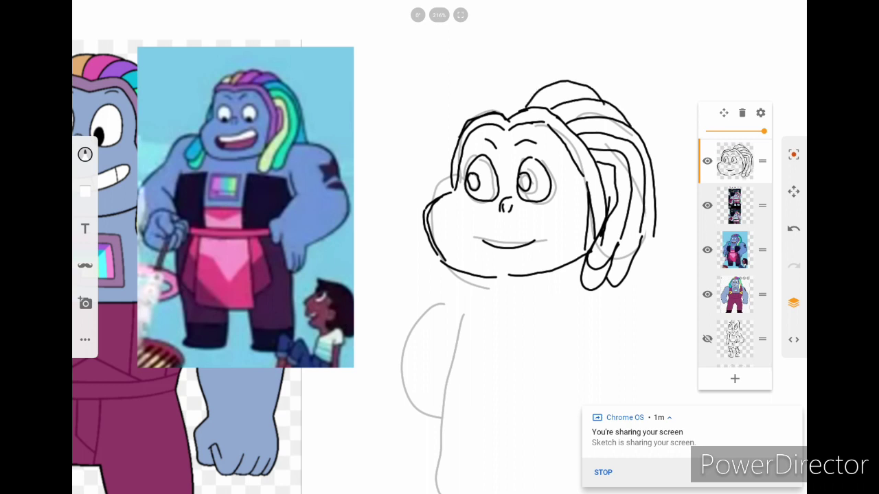
mouse_move(497, 113)
left_mouse_down()
mouse_move(523, 81)
mouse_move(561, 80)
left_mouse_up()
left_click_drag(479, 114, 506, 83)
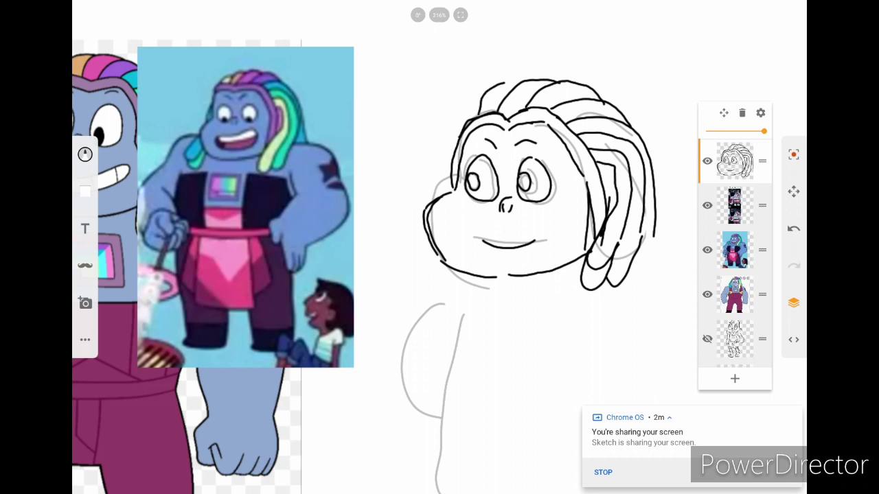
mouse_move(458, 136)
left_mouse_down()
mouse_move(469, 103)
mouse_move(446, 165)
left_mouse_up()
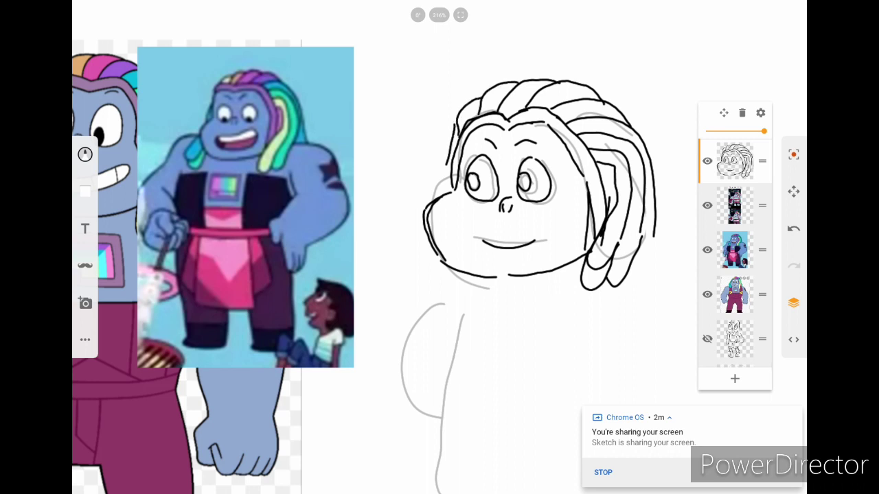
mouse_move(421, 233)
left_mouse_down()
mouse_move(442, 277)
mouse_move(463, 294)
left_mouse_up()
Move the finished head drawing up and to the right of the guide sketch.
scroll(439, 247, "down", 5)
scroll(439, 248, "up", 5)
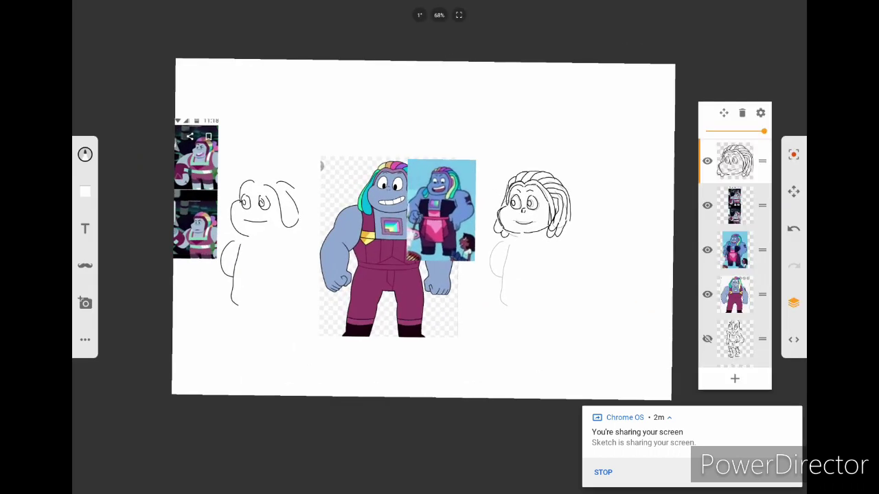
left_click(793, 193)
left_click_drag(532, 206, 555, 178)
left_click(84, 15)
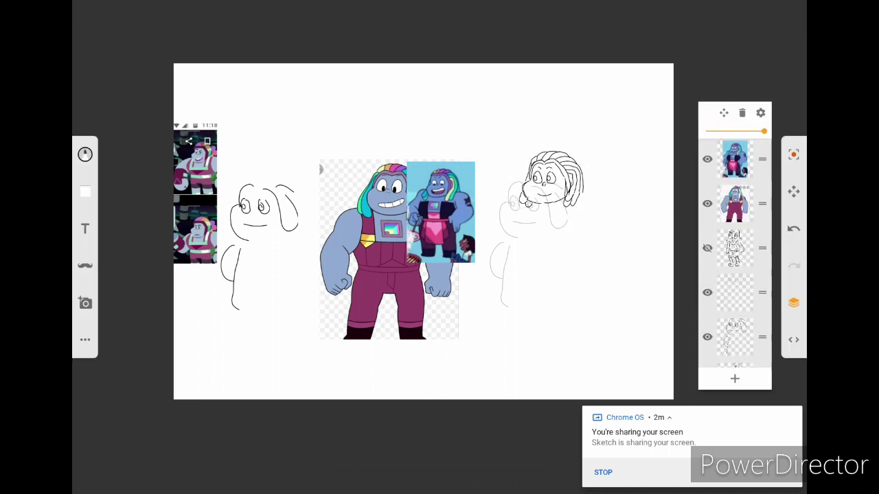
Move the faint guide sketch beneath the new head and crop it to only its body lines.
left_click(735, 294)
left_click(793, 192)
left_click_drag(553, 215, 591, 278)
left_click(729, 15)
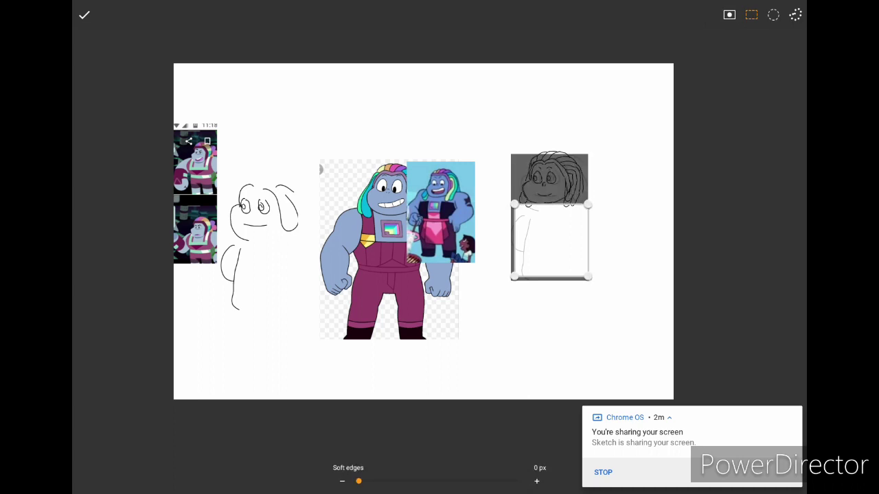
left_click(85, 15)
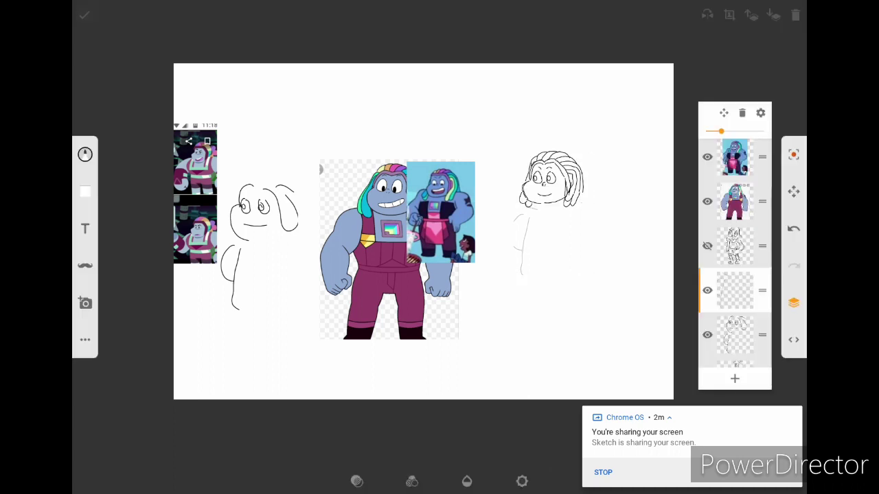
On the head drawing's layer, sketch the square chest gem, the rounded torso and both arms bent at the sides.
scroll(734, 254, "up", 1)
left_click(735, 162)
scroll(548, 224, "up", 3)
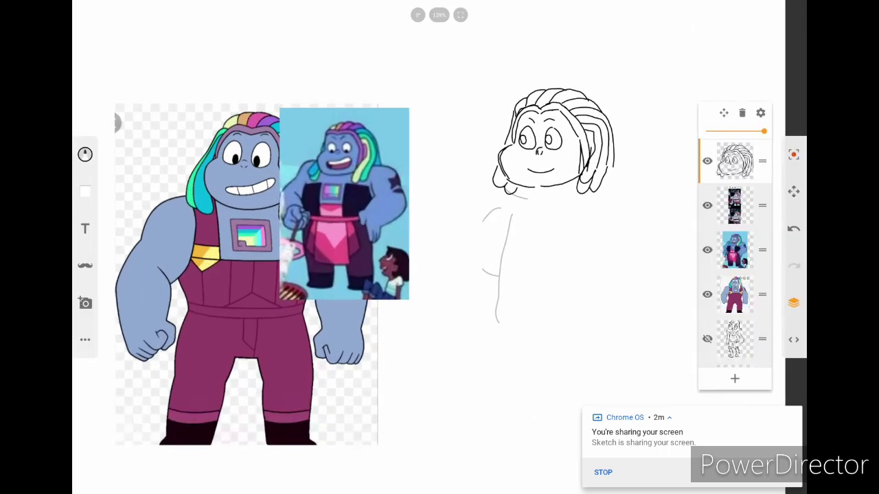
scroll(439, 247, "down", 3)
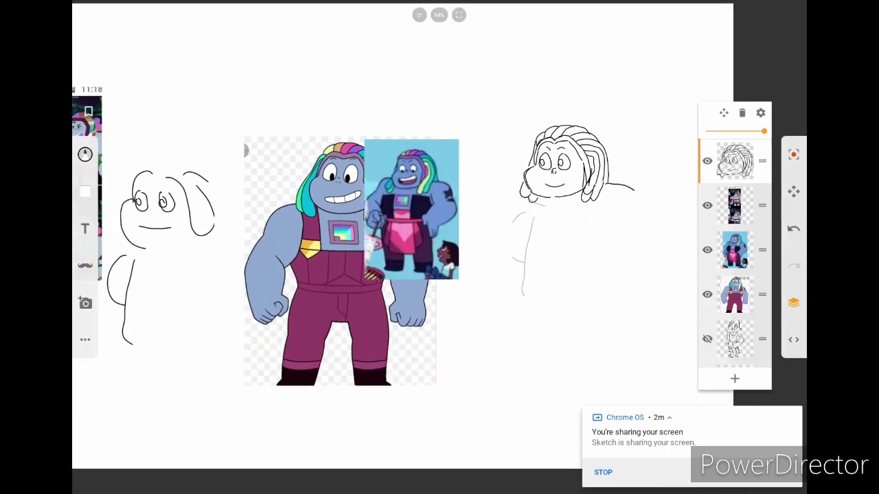
key("ctrl+z")
scroll(440, 247, "down", 1)
left_click_drag(550, 208, 574, 217)
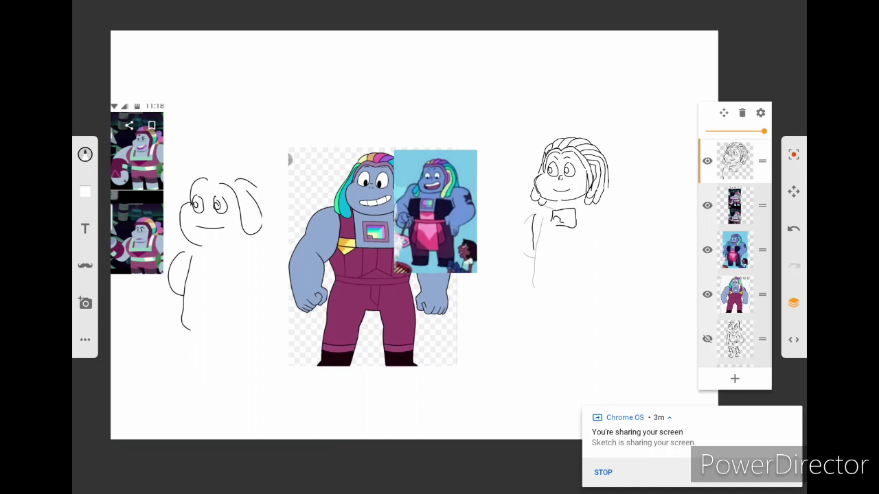
left_click_drag(533, 250, 575, 263)
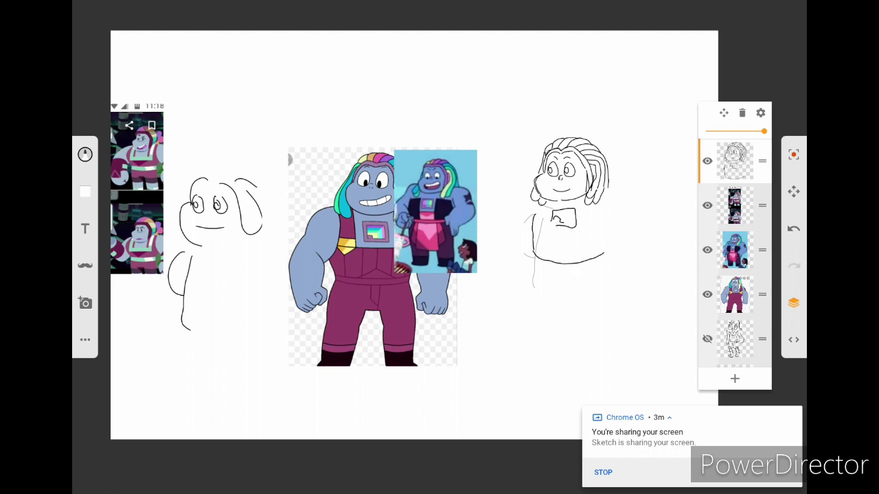
mouse_move(604, 192)
left_mouse_down()
mouse_move(633, 241)
mouse_move(608, 255)
left_mouse_up()
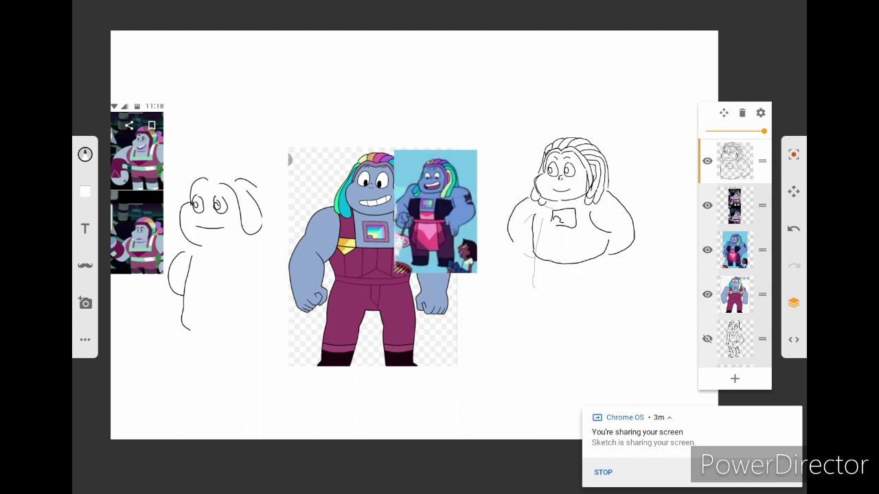
left_click_drag(514, 241, 537, 254)
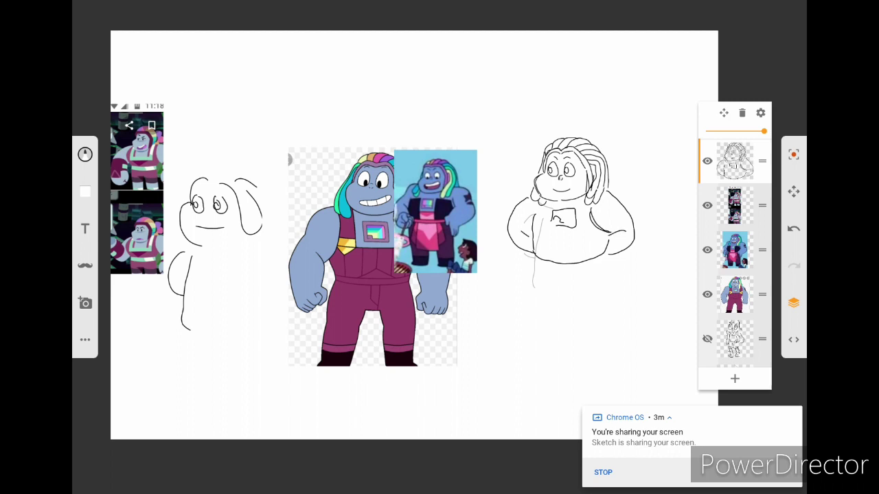
scroll(412, 233, "down", 1)
left_click_drag(530, 252, 534, 320)
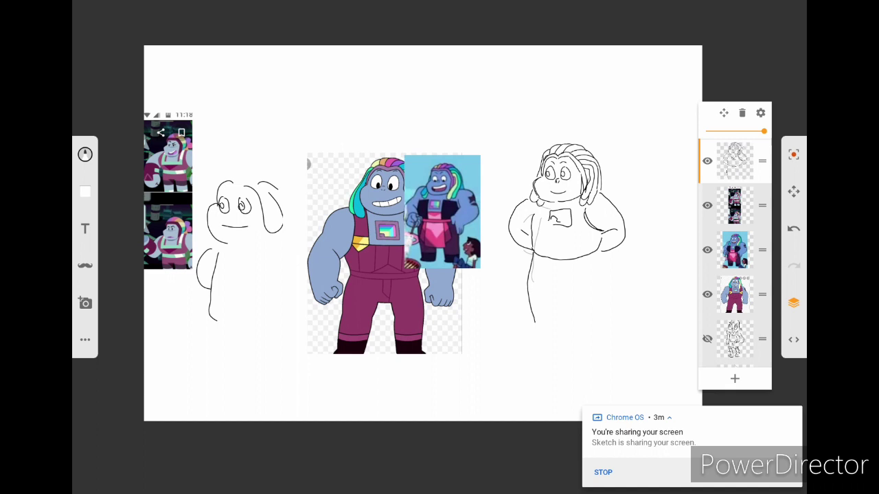
key("ctrl+z")
Sketch both legs below the torso, with feet at their ends.
mouse_move(530, 252)
left_mouse_down()
mouse_move(526, 311)
mouse_move(551, 334)
left_mouse_up()
mouse_move(599, 251)
left_mouse_down()
mouse_move(612, 323)
mouse_move(570, 338)
left_mouse_up()
left_click_drag(519, 323, 554, 336)
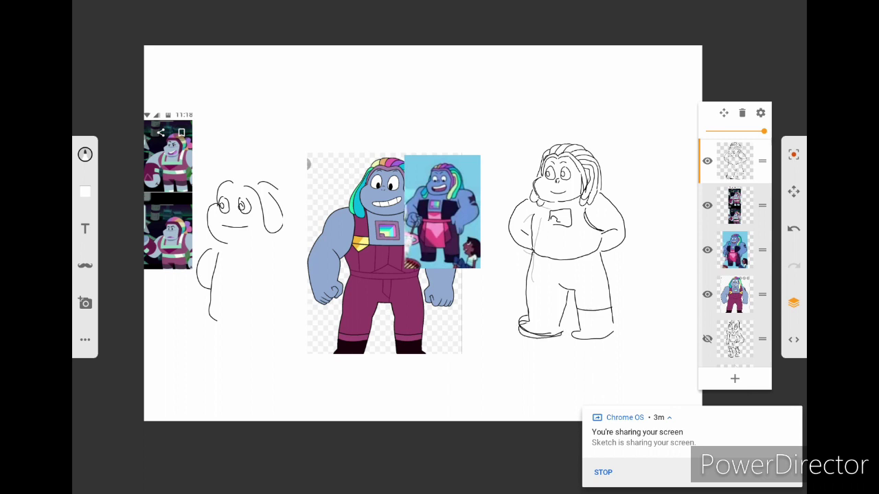
Add the boot cuffs, knee bands, waistband and a neckline around the chest gem to the body sketch.
left_click_drag(530, 310, 566, 315)
left_click_drag(533, 247, 598, 239)
left_click_drag(525, 287, 570, 293)
left_click_drag(519, 292, 557, 298)
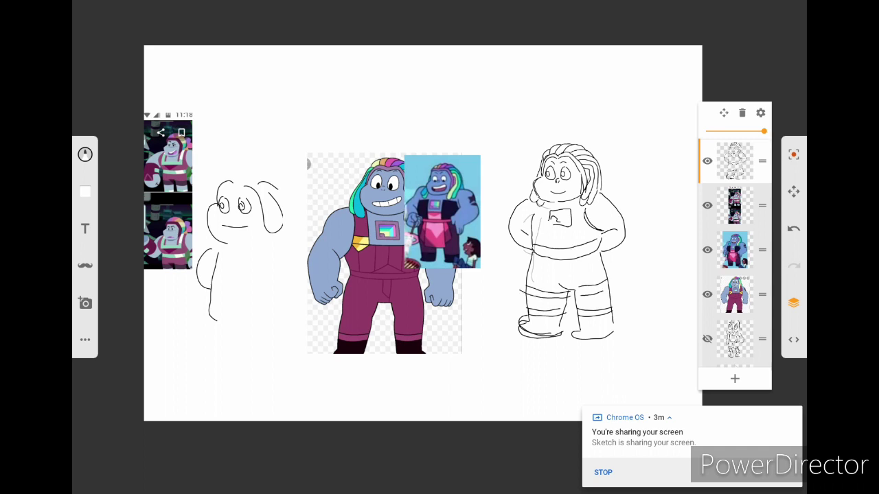
left_click_drag(534, 214, 580, 233)
Lower the opacity of the finished sketch layer and add an empty layer above it for inking with the 3 px black Marker.
left_click_drag(763, 130, 727, 130)
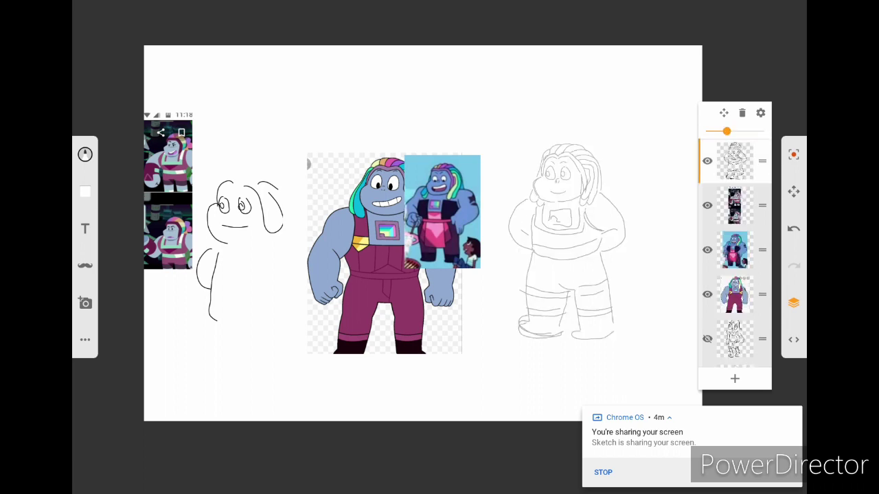
scroll(540, 179, "up", 5)
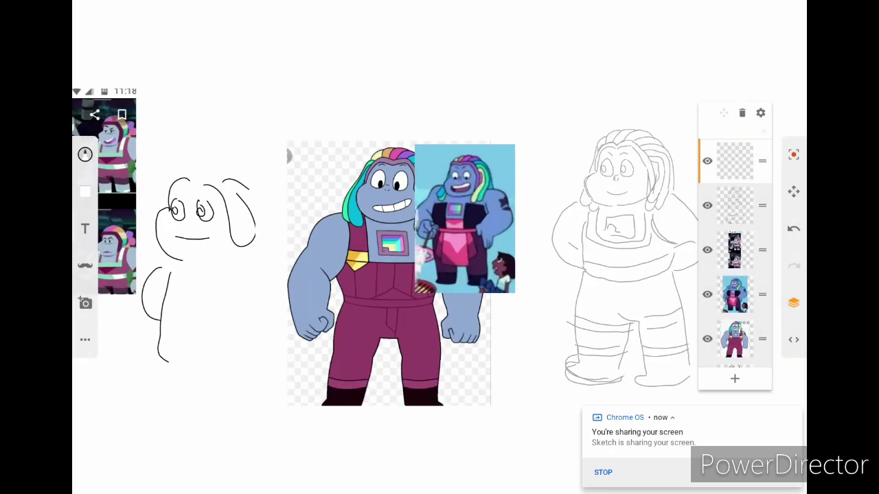
scroll(570, 172, "up", 10)
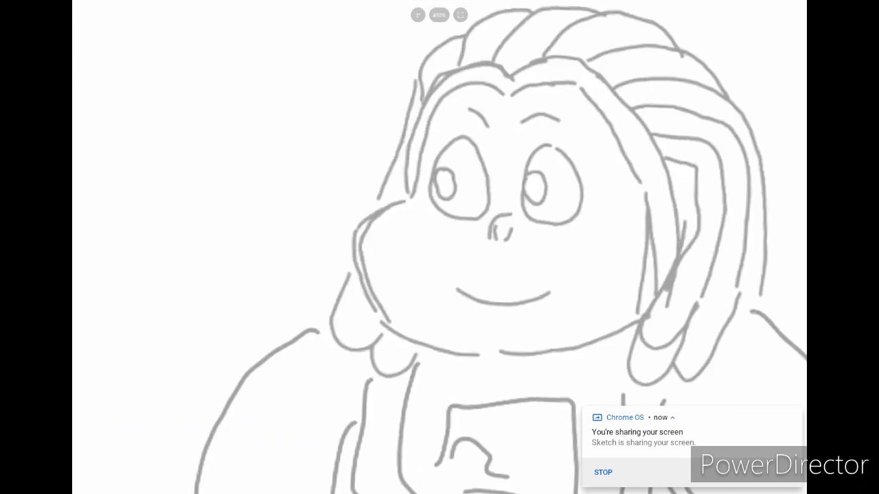
left_click(85, 154)
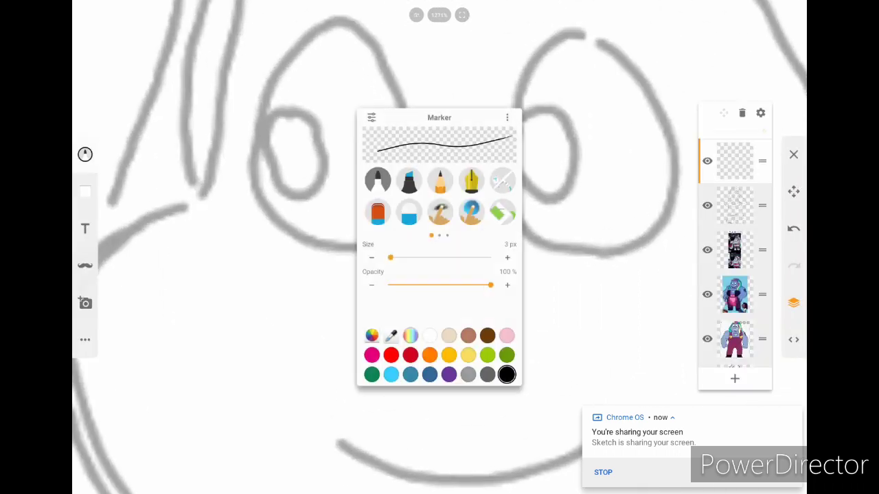
left_click(86, 154)
Ink the nose and the right eye with its pupil over the faded sketch.
mouse_move(465, 224)
left_mouse_down()
mouse_move(419, 265)
mouse_move(423, 309)
left_mouse_up()
mouse_move(431, 261)
left_mouse_down()
mouse_move(450, 302)
mouse_move(484, 264)
left_mouse_up()
left_click_drag(439, 206, 336, 274)
mouse_move(505, 88)
left_mouse_down()
mouse_move(430, 194)
mouse_move(424, 248)
mouse_move(479, 329)
mouse_move(558, 335)
mouse_move(620, 272)
mouse_move(608, 196)
mouse_move(564, 124)
mouse_move(501, 86)
left_mouse_up()
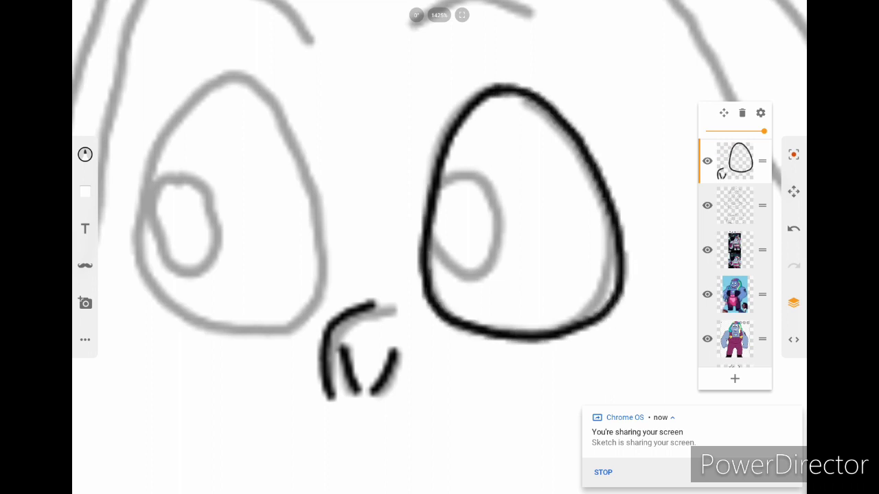
mouse_move(438, 206)
left_mouse_down()
mouse_move(505, 237)
mouse_move(431, 264)
mouse_move(431, 246)
mouse_move(484, 217)
left_mouse_up()
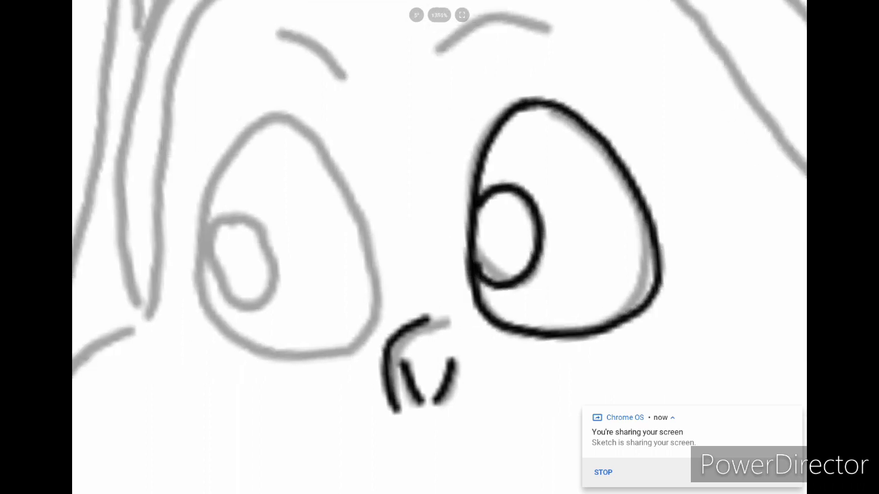
Ink the left eye with its pupil, then undo and redraw the pupil outline as a closed shape.
mouse_move(196, 306)
left_mouse_down()
mouse_move(227, 159)
mouse_move(303, 119)
mouse_move(348, 165)
mouse_move(376, 249)
mouse_move(368, 339)
mouse_move(316, 361)
mouse_move(220, 343)
mouse_move(195, 297)
left_mouse_up()
left_click_drag(227, 218, 256, 224)
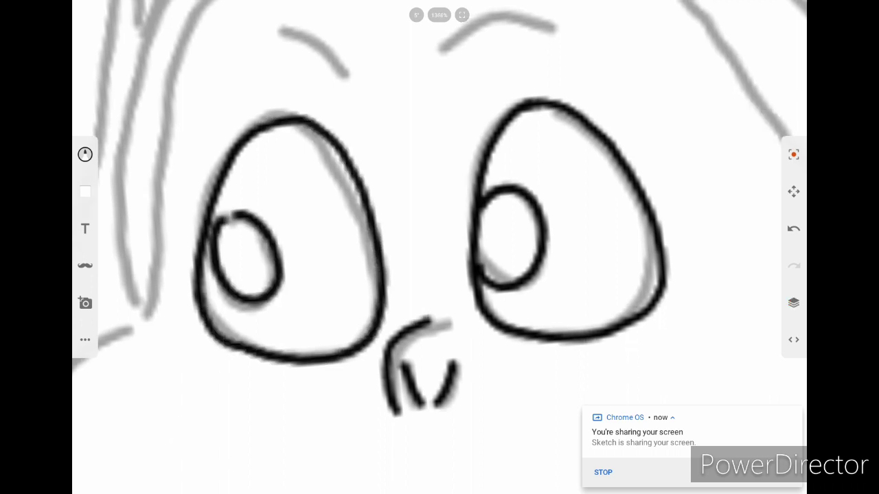
scroll(440, 247, "down", 5)
scroll(439, 247, "up", 5)
left_click(794, 229)
mouse_move(302, 198)
left_mouse_down()
mouse_move(321, 278)
mouse_move(328, 191)
mouse_move(297, 203)
left_mouse_up()
scroll(439, 247, "down", 5)
scroll(439, 247, "up", 5)
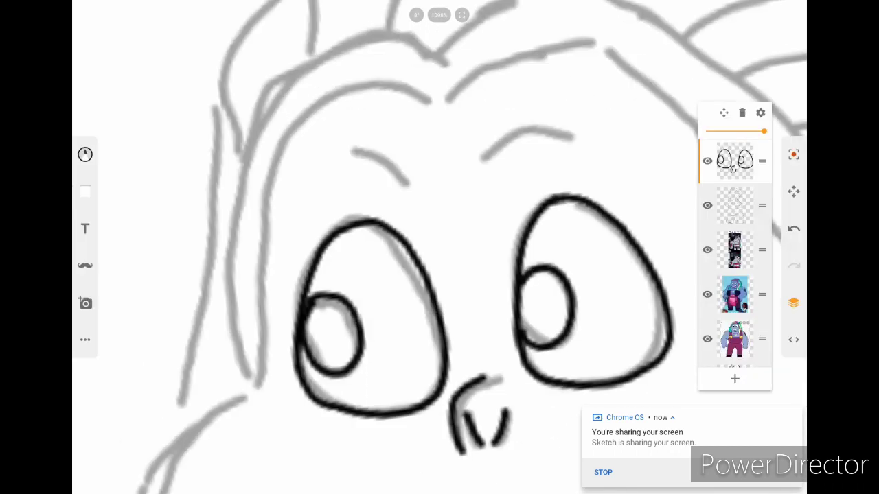
Ink both eyebrows just above the eyes and trace the smiling mouth.
left_click_drag(491, 180, 577, 164)
left_click_drag(320, 204, 408, 180)
scroll(440, 247, "down", 5)
scroll(440, 247, "up", 5)
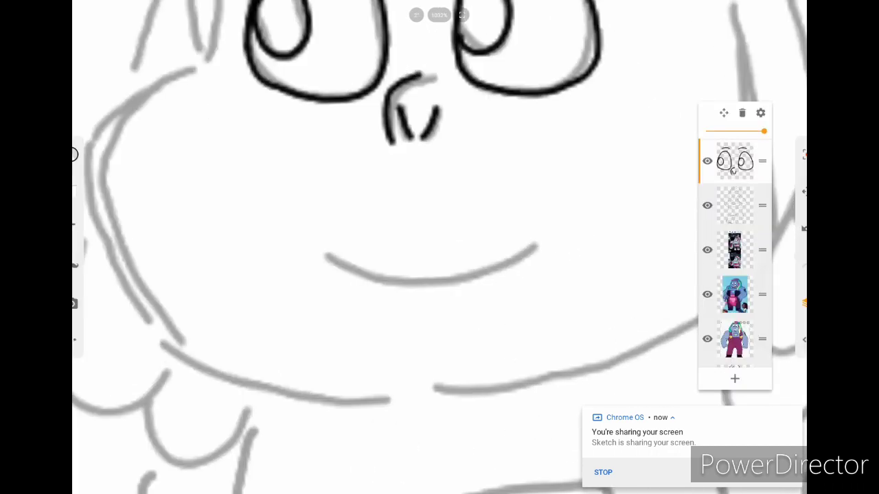
mouse_move(323, 251)
left_mouse_down()
mouse_move(440, 265)
mouse_move(534, 248)
left_mouse_up()
scroll(440, 247, "down", 5)
scroll(439, 247, "up", 5)
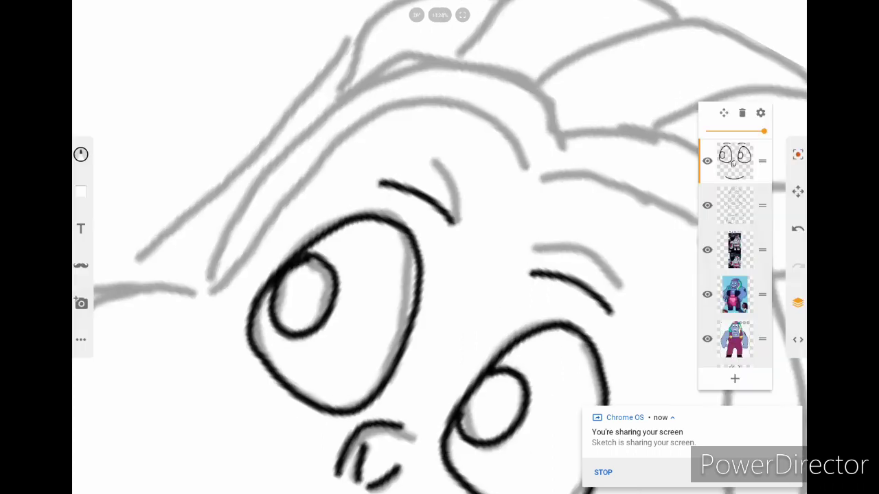
Ink the inner hairline around the forehead from the left temple through the central dip to the right side of the face.
mouse_move(205, 293)
left_mouse_down()
mouse_move(405, 103)
mouse_move(536, 182)
left_mouse_up()
scroll(439, 247, "down", 5)
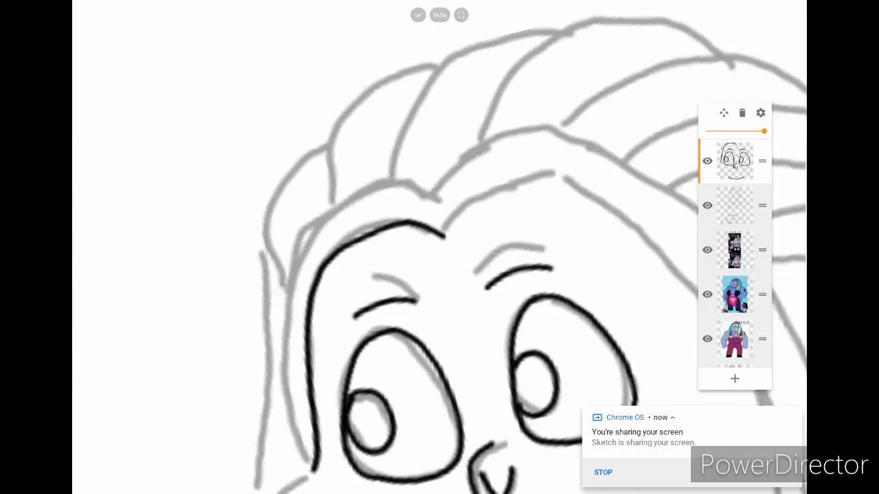
mouse_move(436, 241)
left_mouse_down()
mouse_move(470, 202)
mouse_move(535, 177)
left_mouse_up()
scroll(439, 247, "up", 5)
scroll(439, 247, "down", 5)
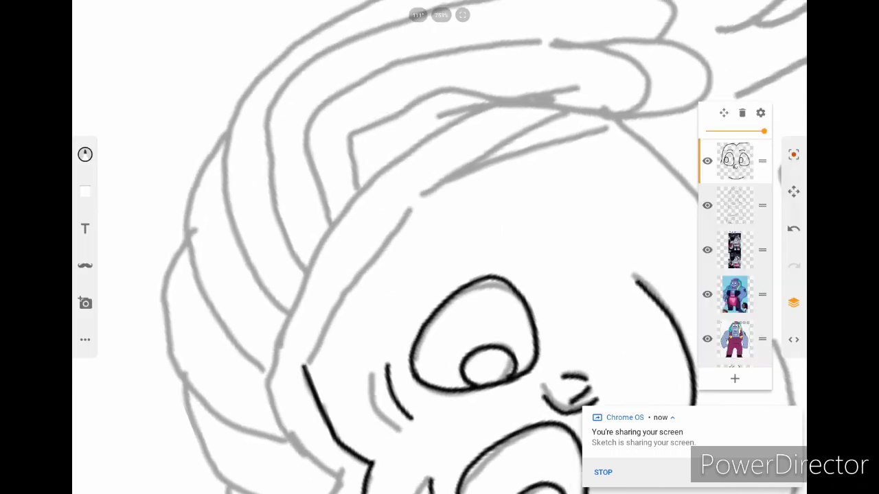
mouse_move(307, 364)
left_mouse_down()
mouse_move(353, 252)
mouse_move(542, 146)
mouse_move(621, 132)
left_mouse_up()
scroll(439, 247, "down", 5)
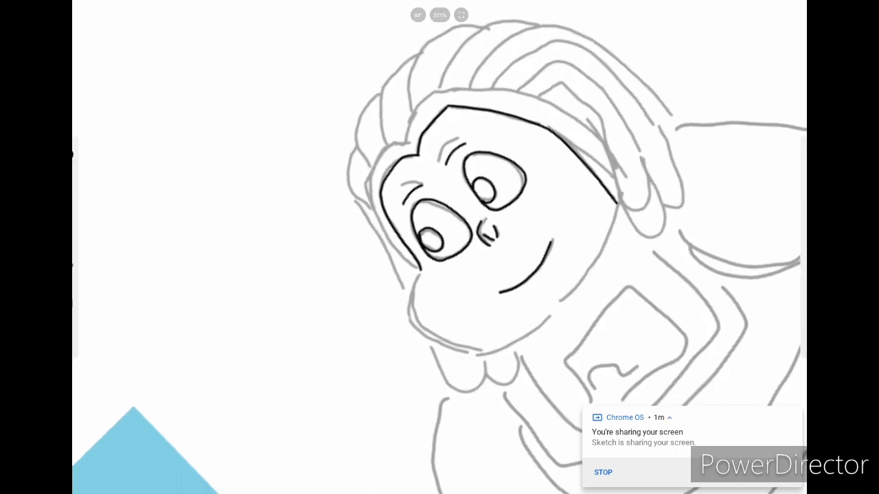
Ink the face outline from the left temple around the bulging cheek and chin up to the right side of the hairline.
scroll(439, 247, "up", 5)
left_click_drag(539, 152, 440, 256)
mouse_move(282, 217)
left_mouse_down()
mouse_move(273, 278)
mouse_move(296, 334)
mouse_move(376, 367)
mouse_move(437, 371)
mouse_move(503, 332)
mouse_move(618, 203)
mouse_move(666, 85)
left_mouse_up()
scroll(440, 248, "down", 5)
scroll(440, 248, "up", 5)
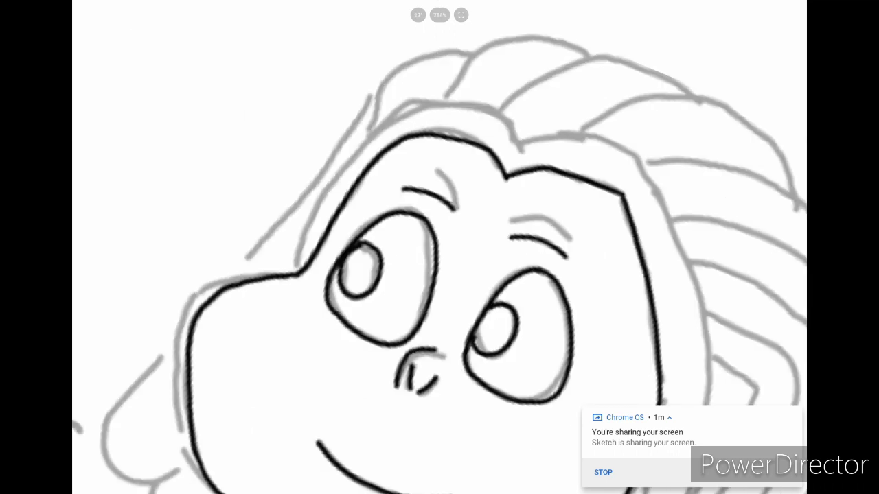
Ink the outer edge of the hair band parallel to the hairline, from the left temple over the forehead to the right side.
mouse_move(277, 279)
left_mouse_down()
mouse_move(381, 117)
mouse_move(478, 104)
mouse_move(529, 152)
left_mouse_up()
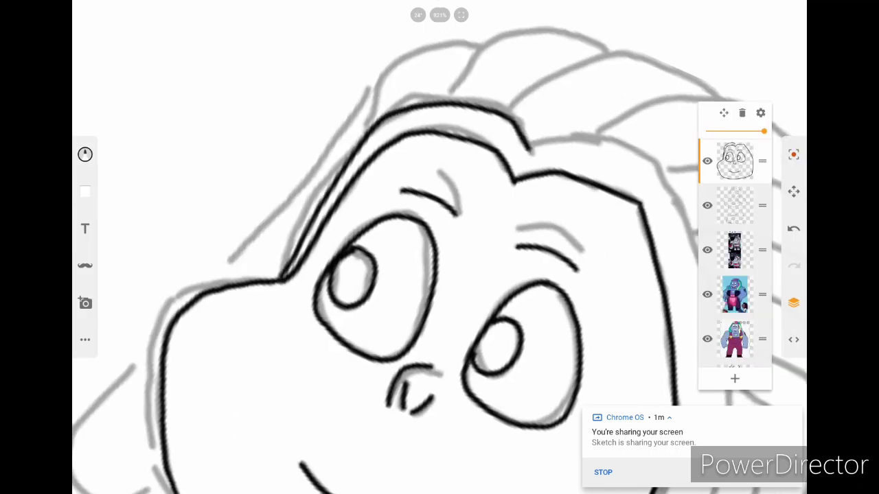
scroll(439, 248, "up", 3)
mouse_move(412, 199)
left_mouse_down()
mouse_move(439, 223)
mouse_move(528, 175)
left_mouse_up()
scroll(439, 247, "down", 3)
scroll(439, 247, "up", 3)
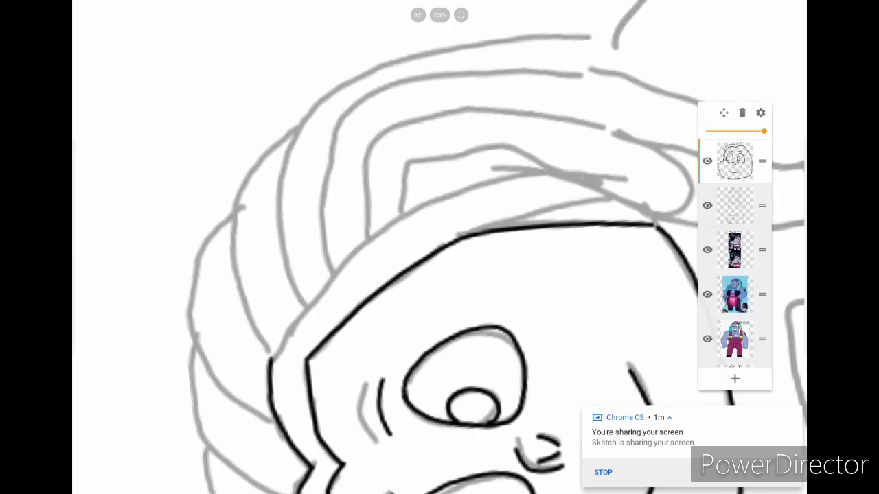
mouse_move(270, 356)
left_mouse_down()
mouse_move(391, 232)
mouse_move(489, 184)
left_mouse_up()
scroll(439, 247, "up", 3)
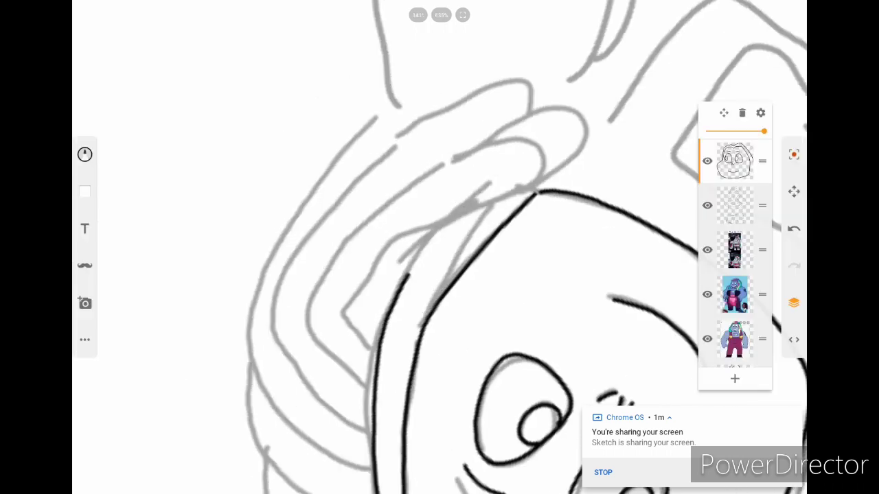
left_click_drag(405, 276, 448, 231)
scroll(439, 247, "up", 2)
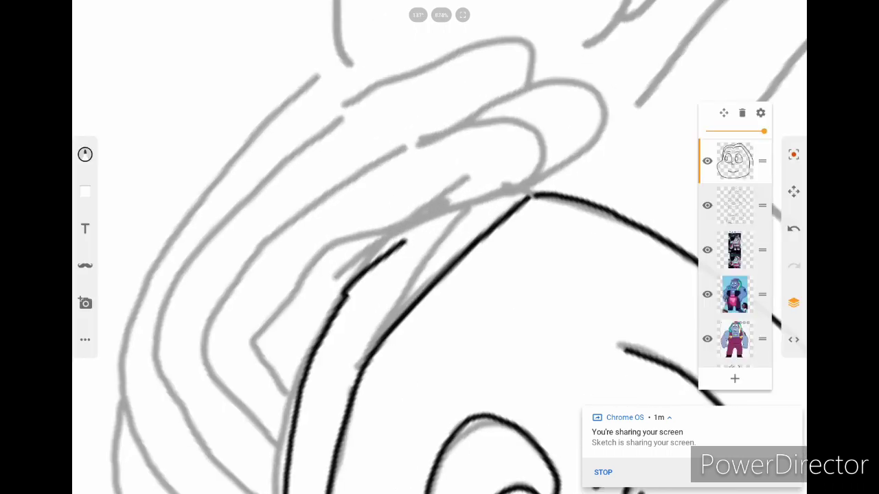
Ink the rounded tip of the front dreadlock beside the right cheek, undo it, and redraw it along the longer sketched tip.
mouse_move(404, 240)
left_mouse_down()
mouse_move(537, 187)
mouse_move(457, 123)
mouse_move(418, 145)
left_mouse_up()
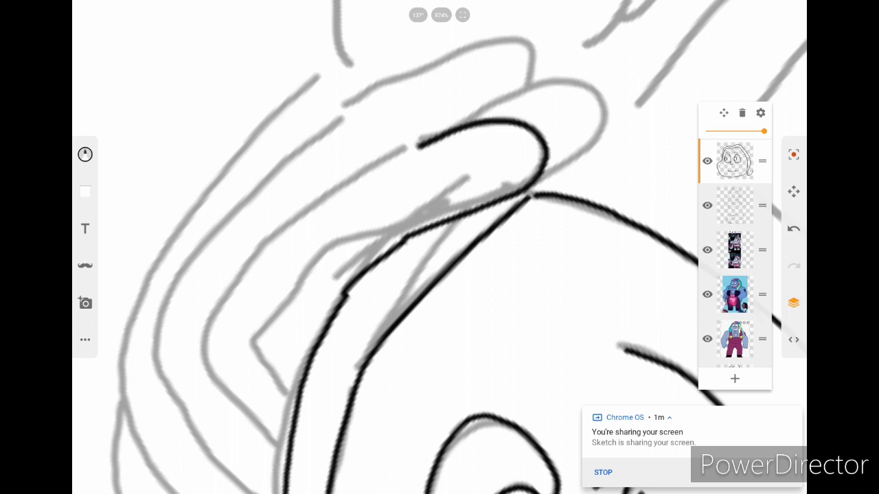
key("ctrl+z")
mouse_move(404, 242)
left_mouse_down()
mouse_move(549, 175)
mouse_move(481, 120)
mouse_move(425, 147)
left_mouse_up()
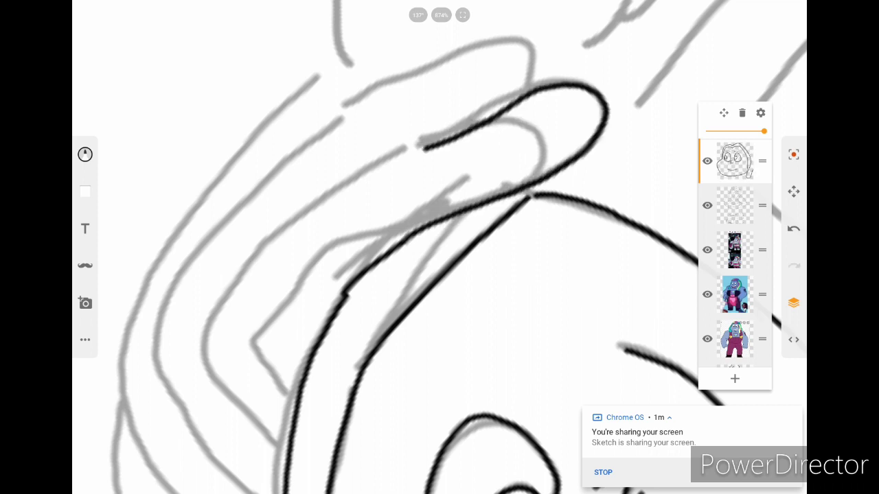
Ink the upper loops and outer edges of the two side dreadlocks on the right of the head.
mouse_move(436, 217)
left_mouse_down()
mouse_move(300, 287)
mouse_move(260, 335)
mouse_move(294, 395)
left_mouse_up()
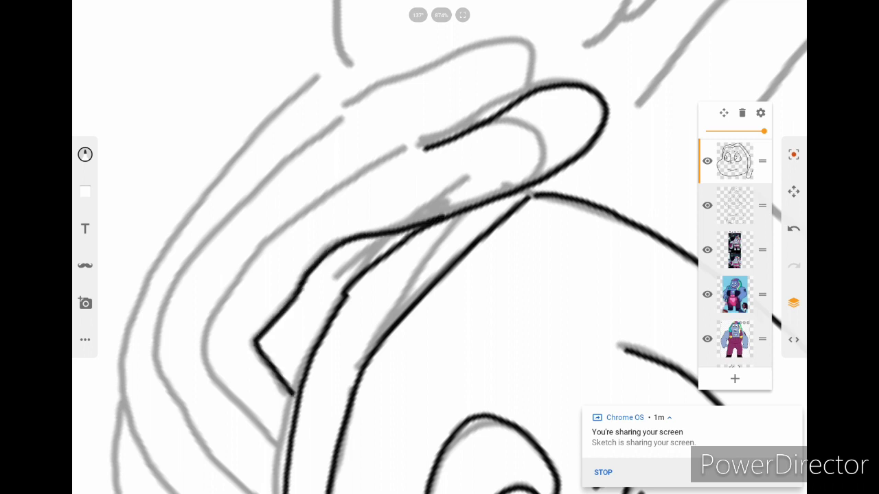
mouse_move(422, 145)
left_mouse_down()
mouse_move(260, 255)
mouse_move(199, 371)
mouse_move(285, 459)
left_mouse_up()
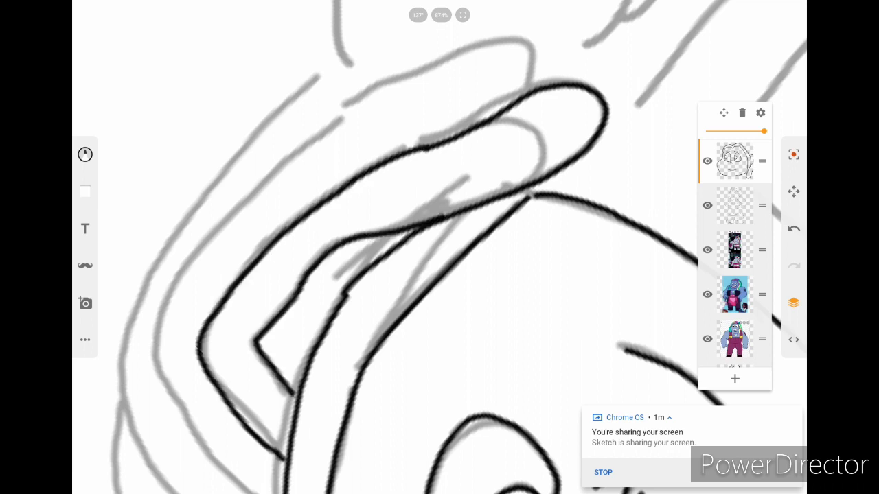
scroll(439, 247, "down", 2)
mouse_move(519, 194)
left_mouse_down()
mouse_move(511, 154)
mouse_move(367, 182)
mouse_move(233, 265)
mouse_move(206, 385)
mouse_move(259, 452)
left_mouse_up()
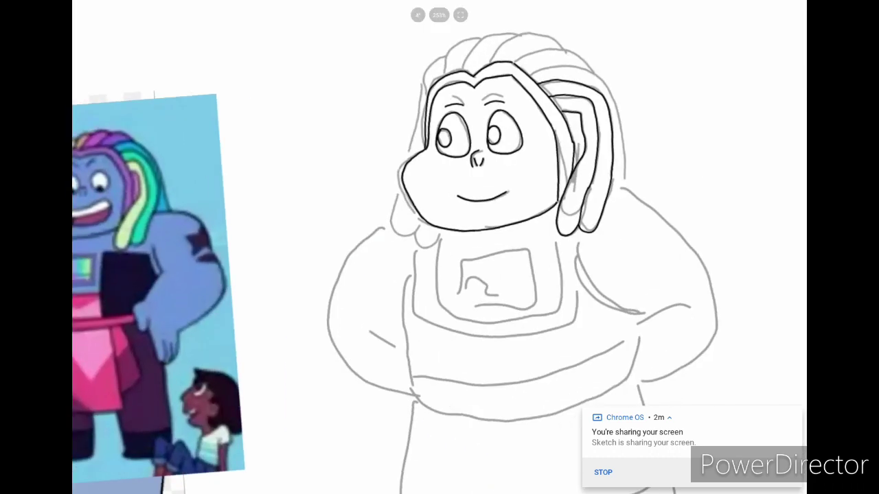
Add a new layer above the head line art and ink the chest gem's square frame with its notched inner facet.
scroll(440, 247, "down", 2)
left_click(793, 302)
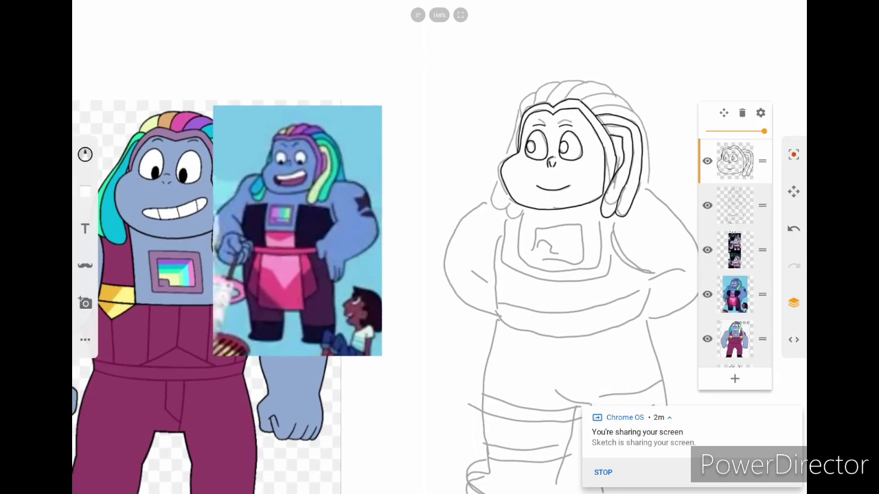
left_click(734, 379)
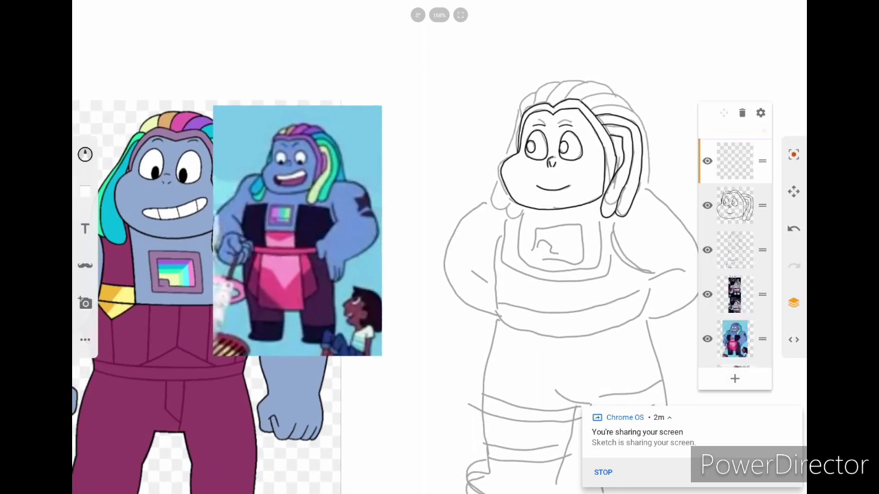
left_click_drag(533, 222, 532, 258)
left_click_drag(535, 221, 580, 220)
left_click_drag(555, 260, 532, 259)
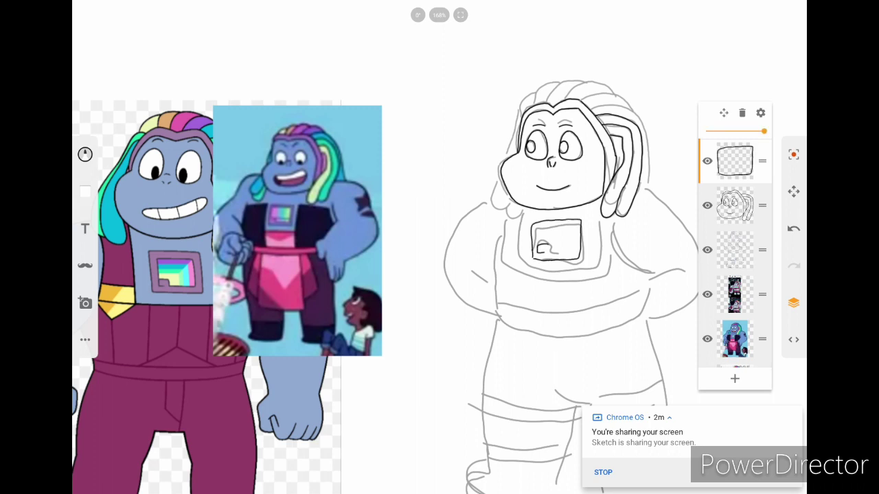
mouse_move(575, 238)
left_mouse_down()
mouse_move(540, 226)
mouse_move(539, 240)
left_mouse_up()
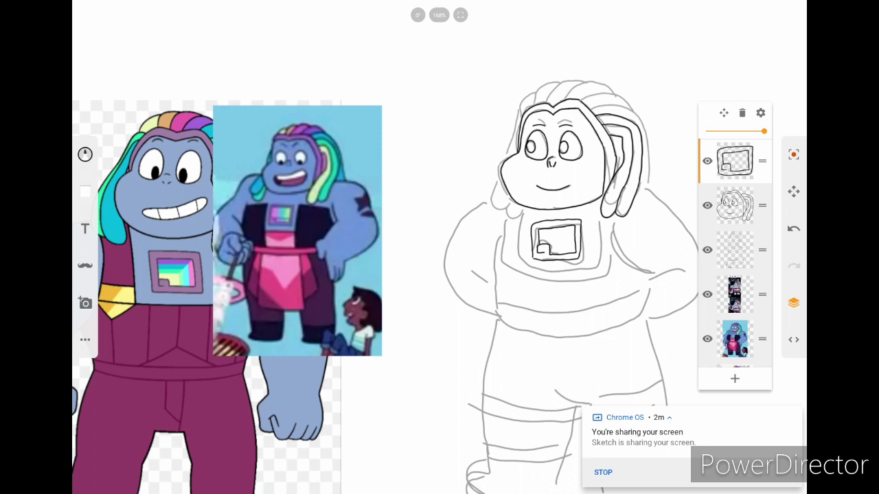
Ink the inner U-shaped neckline around the chest gem, joining both sides to the chin.
scroll(440, 247, "down", 3)
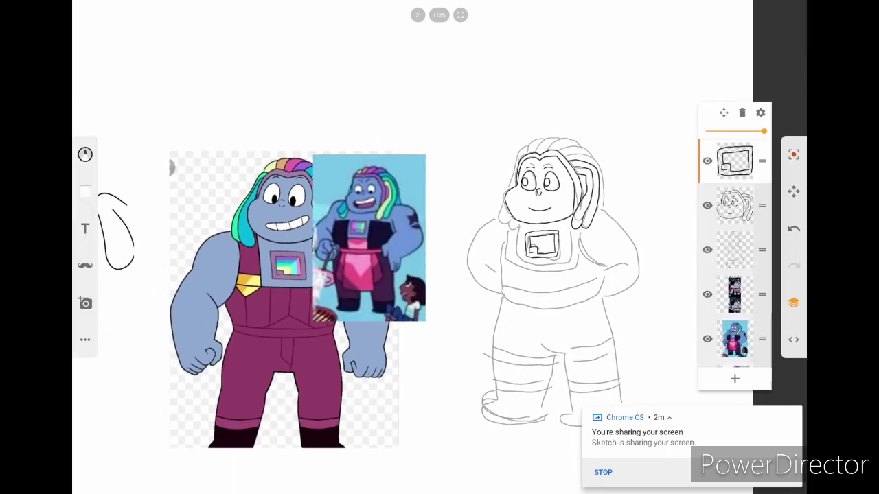
scroll(440, 248, "down", 2)
scroll(549, 241, "up", 6)
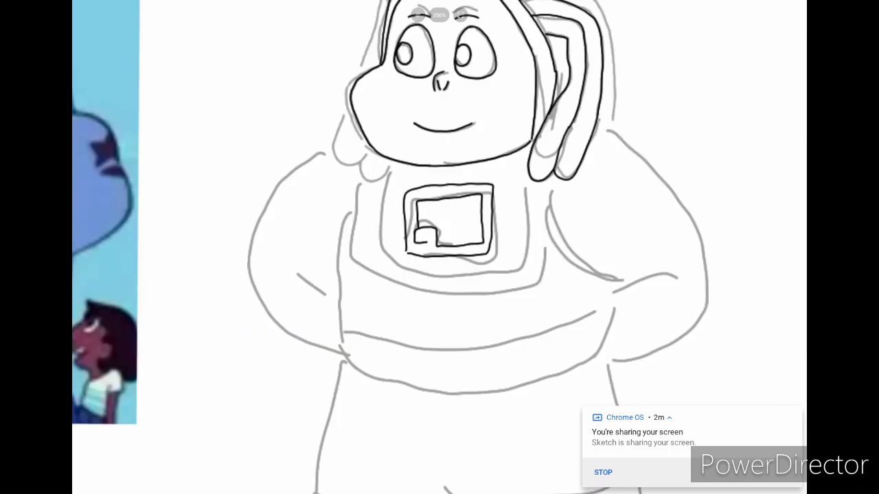
left_click_drag(506, 144, 503, 261)
scroll(439, 247, "up", 3)
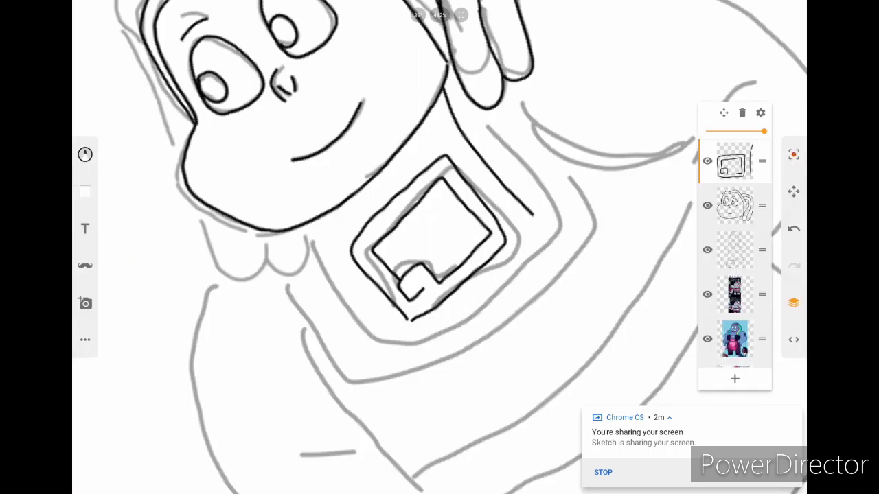
left_click_drag(449, 313, 402, 341)
scroll(440, 274, "down", 5)
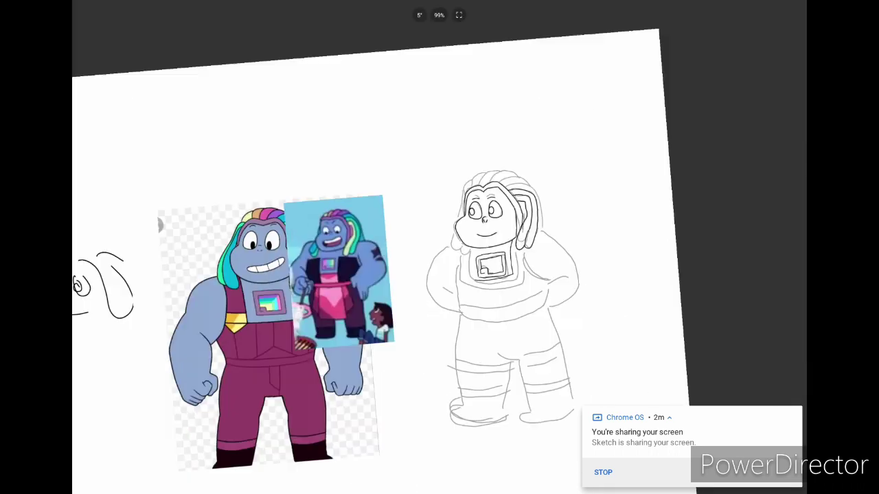
scroll(514, 366, "up", 10)
scroll(439, 275, "down", 3)
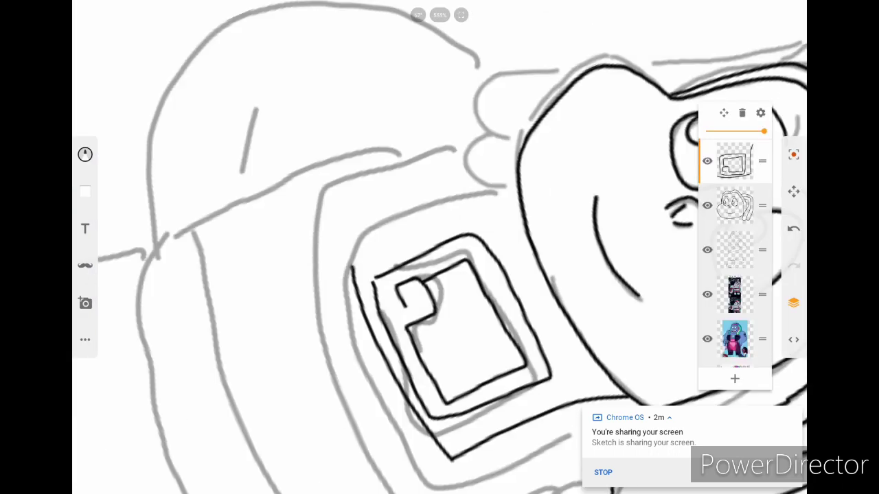
scroll(439, 274, "down", 3)
scroll(381, 261, "up", 5)
Ink a second U-shaped collar line parallel to and just outside the inner neckline.
left_click_drag(514, 118, 512, 313)
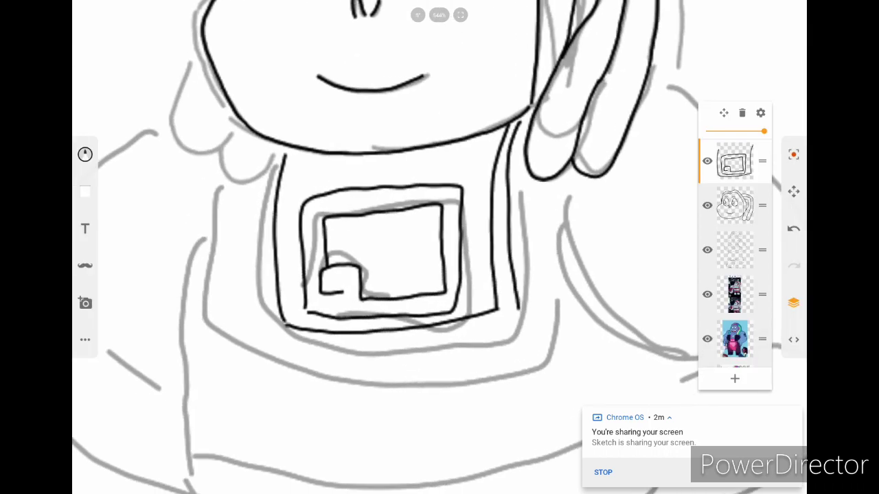
scroll(439, 274, "down", 3)
scroll(439, 275, "up", 3)
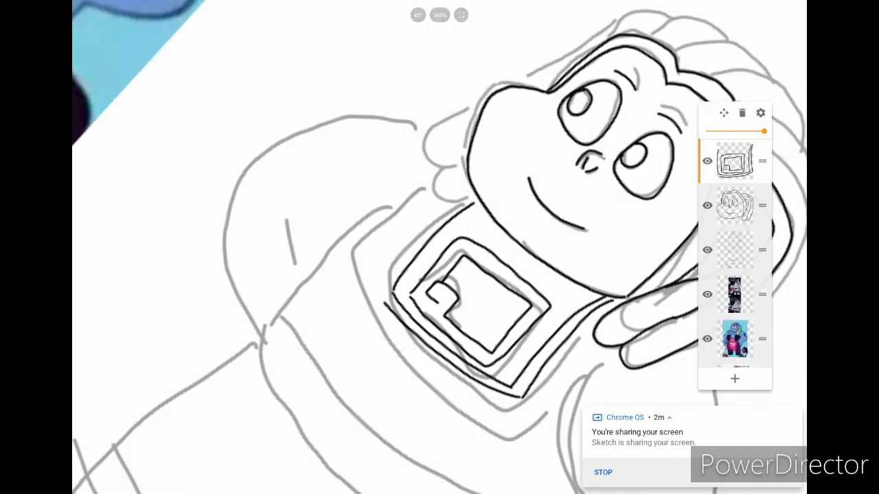
scroll(439, 247, "up", 5)
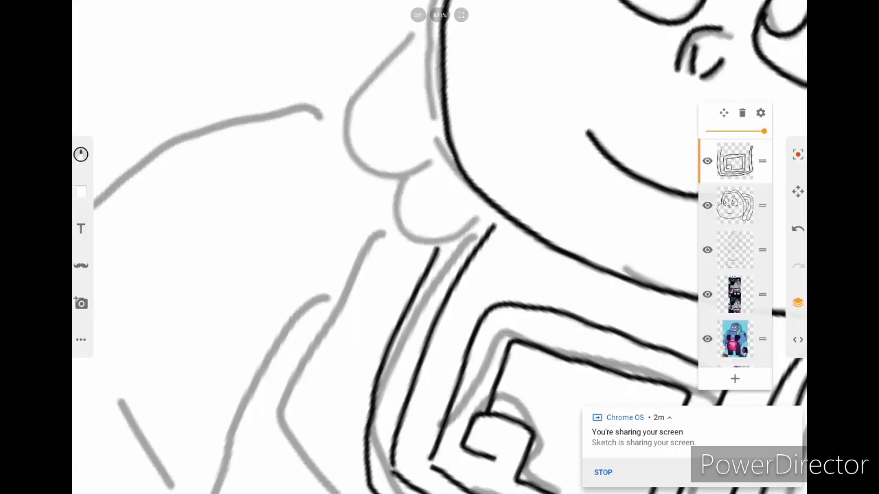
Ink the two small rounded dreadlock tips hanging below the left cheek.
mouse_move(489, 206)
left_mouse_down()
mouse_move(468, 231)
mouse_move(439, 159)
mouse_move(446, 152)
left_mouse_up()
scroll(439, 247, "down", 5)
left_click(798, 303)
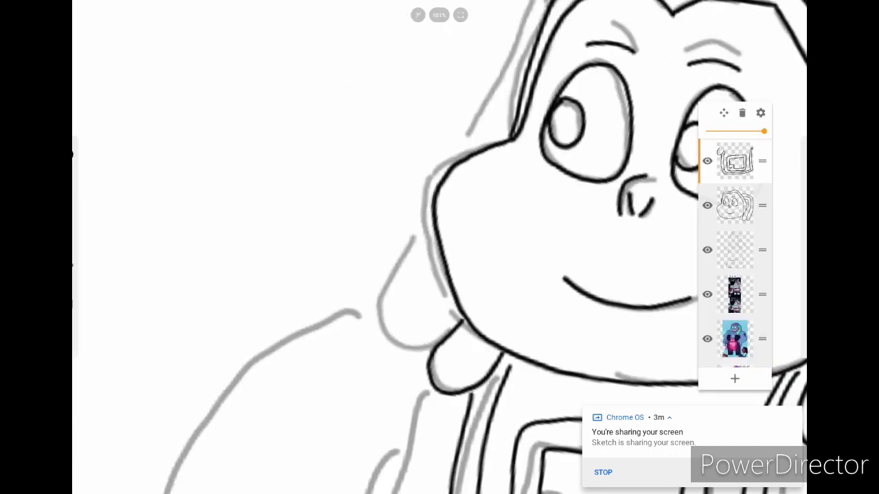
scroll(439, 247, "down", 10)
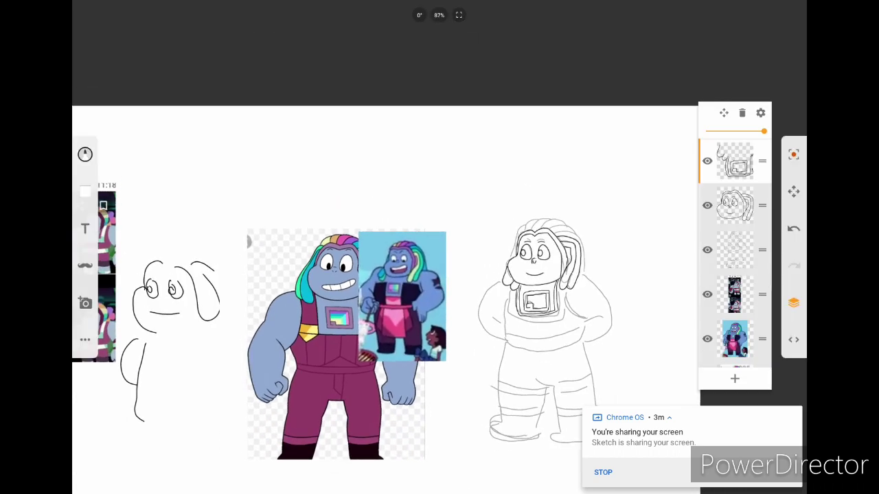
Ink the outermost edge of the top's neckline down both sides and across the chest beneath the collar lines.
scroll(535, 289, "up", 8)
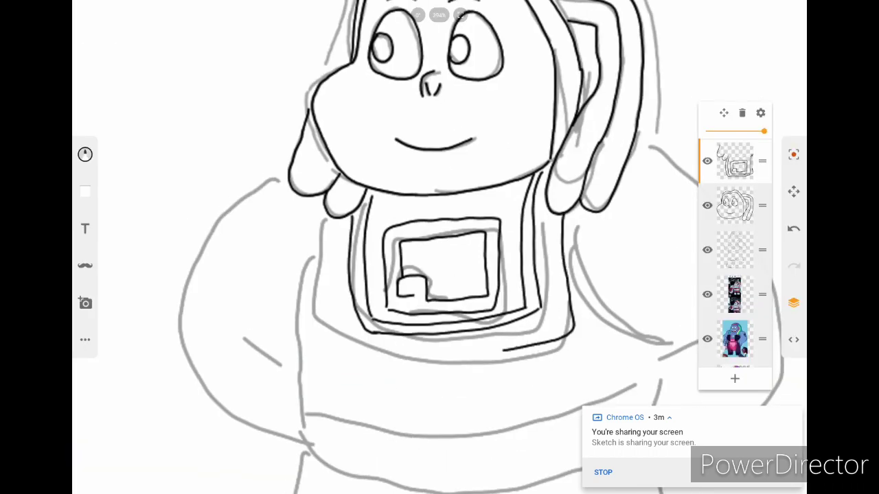
left_click_drag(503, 351, 340, 346)
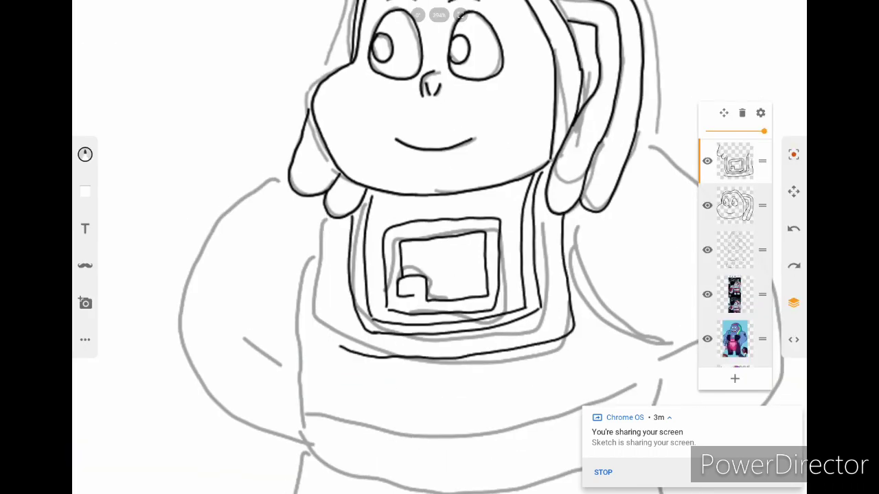
scroll(439, 247, "down", 8)
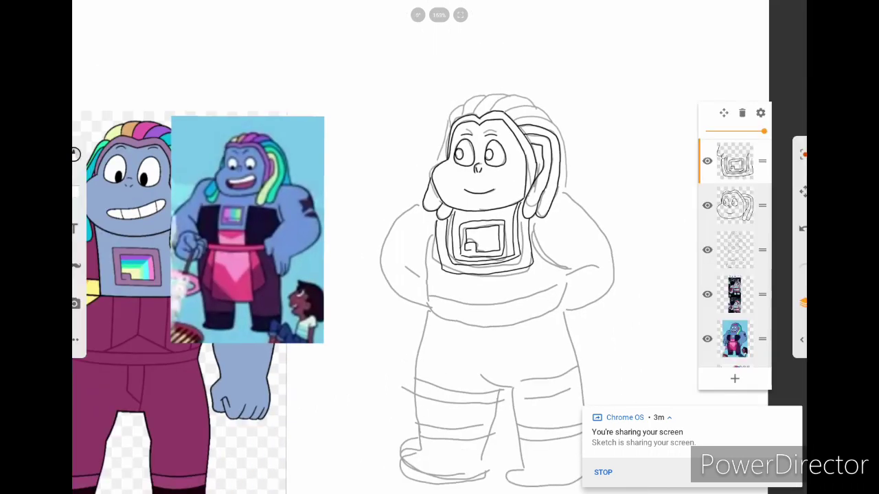
Ink the arm on the figure's right side, undoing and redrawing its inner edge, with the outer contour and forearm crease.
scroll(371, 227, "up", 8)
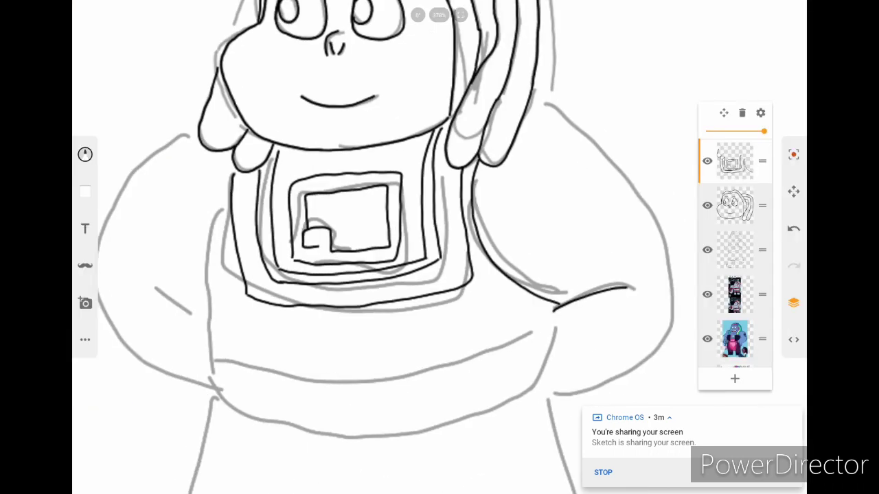
key("ctrl+z")
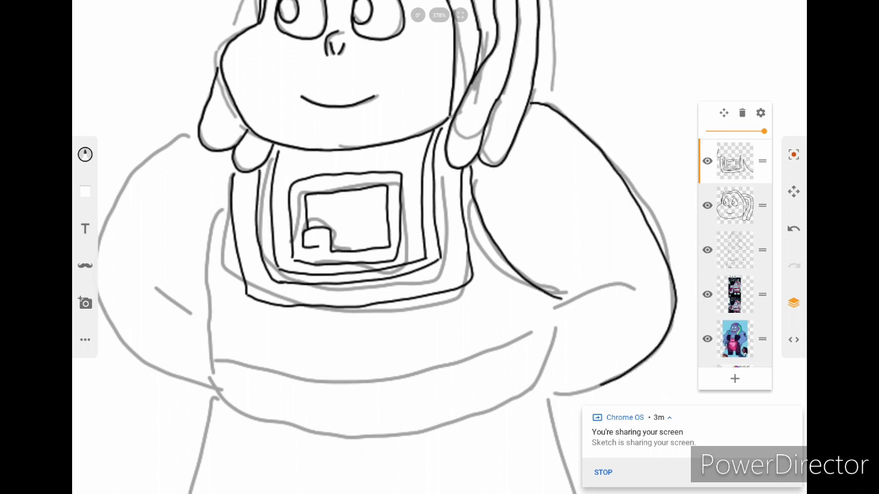
scroll(439, 247, "down", 8)
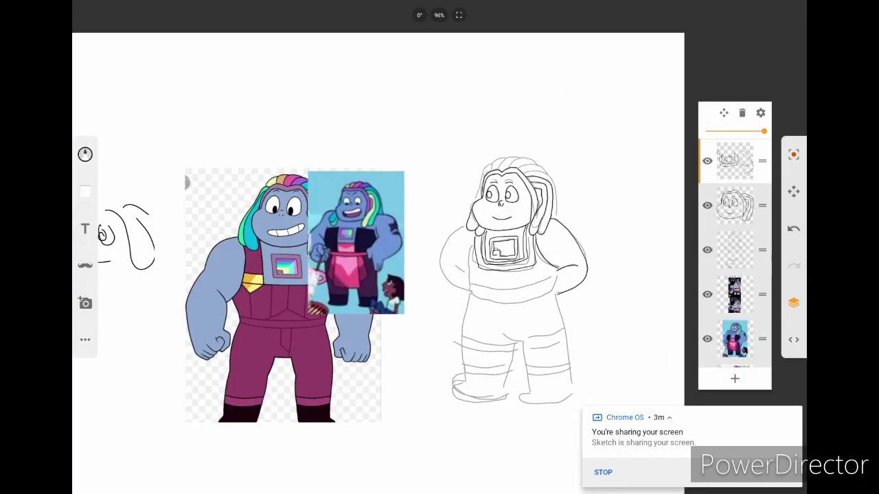
Ink the arm on the figure's left side from the shoulder to the waist, including the elbow crease.
scroll(510, 247, "up", 8)
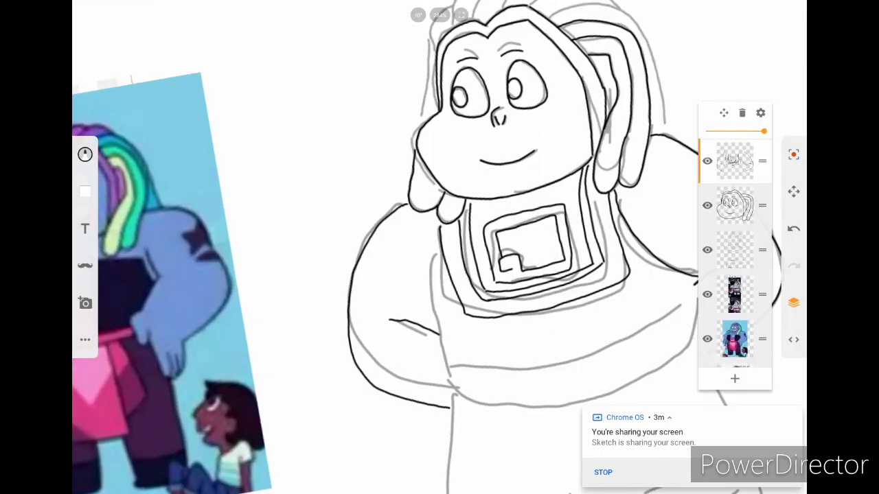
scroll(439, 247, "down", 8)
scroll(440, 247, "up", 8)
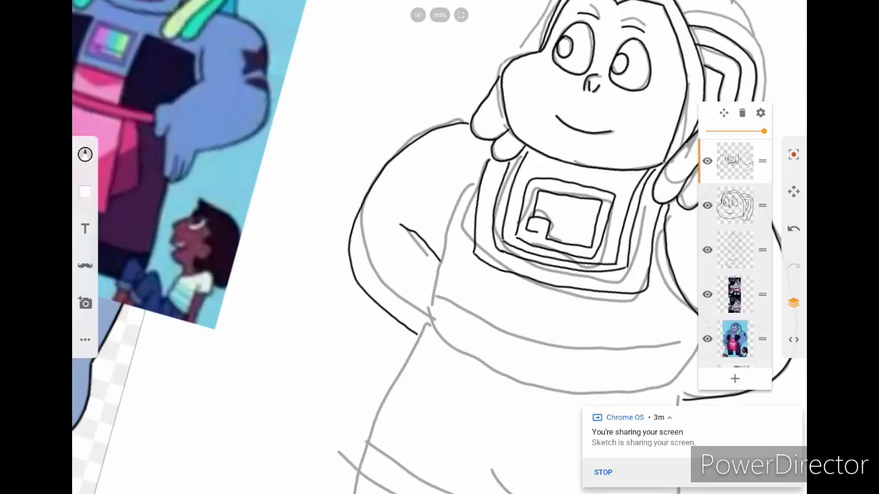
Ink the side of the torso and the waistband, including its upper and lower edges and short ends.
scroll(439, 247, "down", 8)
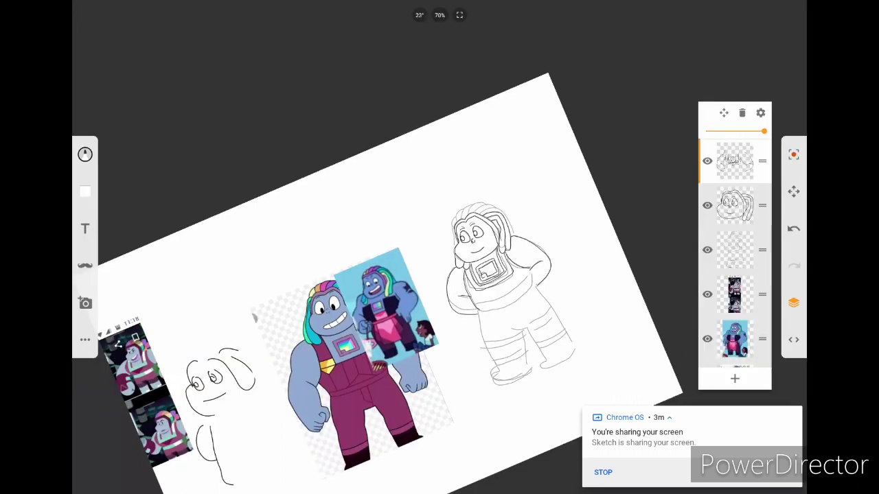
scroll(439, 248, "up", 9)
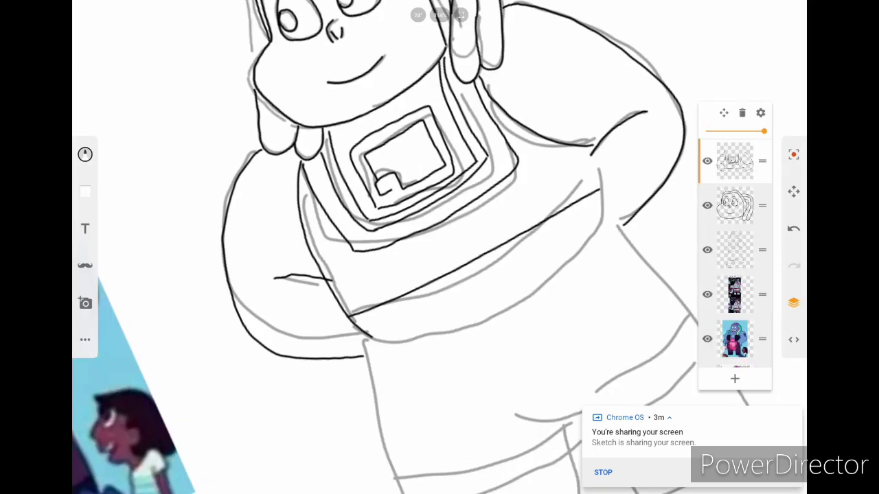
scroll(439, 247, "up", 3)
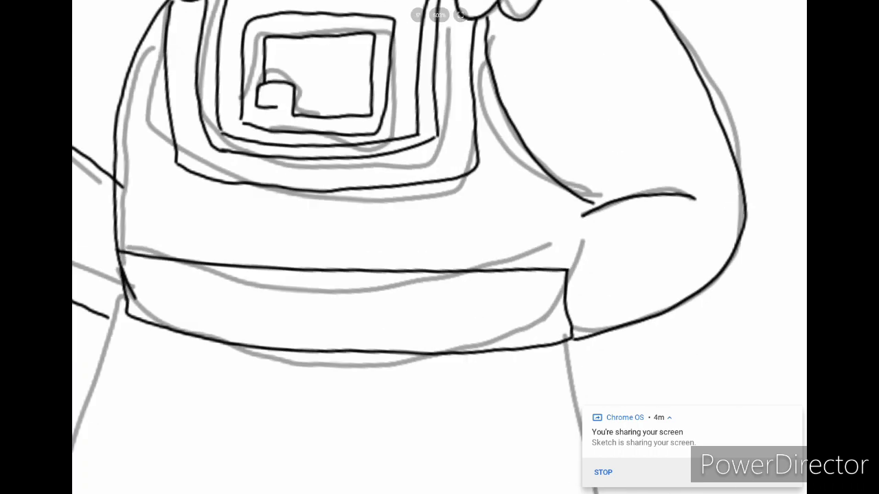
scroll(439, 247, "down", 6)
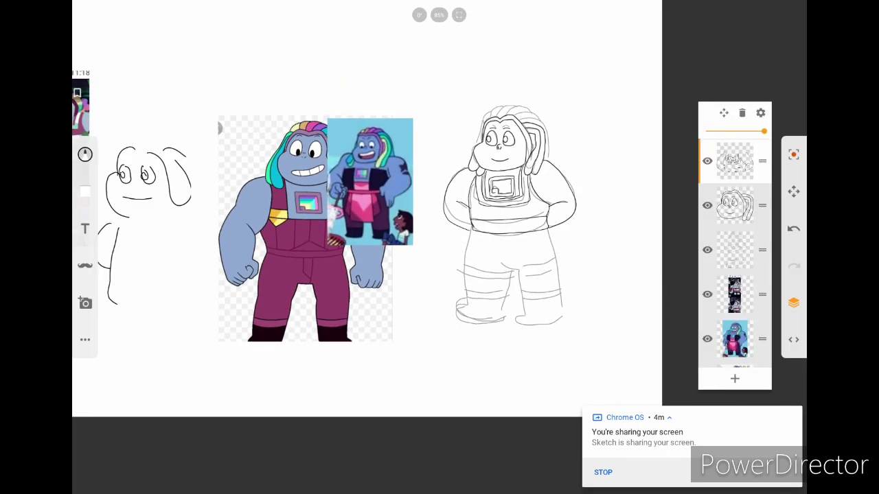
Ink the shorts below the waistband with both outer sides, the crotch crease and a double hem line around each thigh.
scroll(439, 247, "down", 1)
scroll(440, 247, "up", 6)
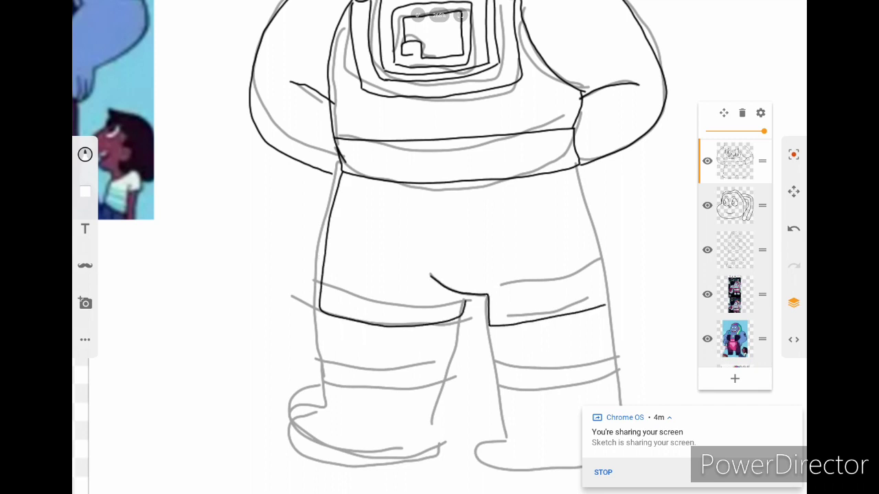
scroll(439, 247, "down", 6)
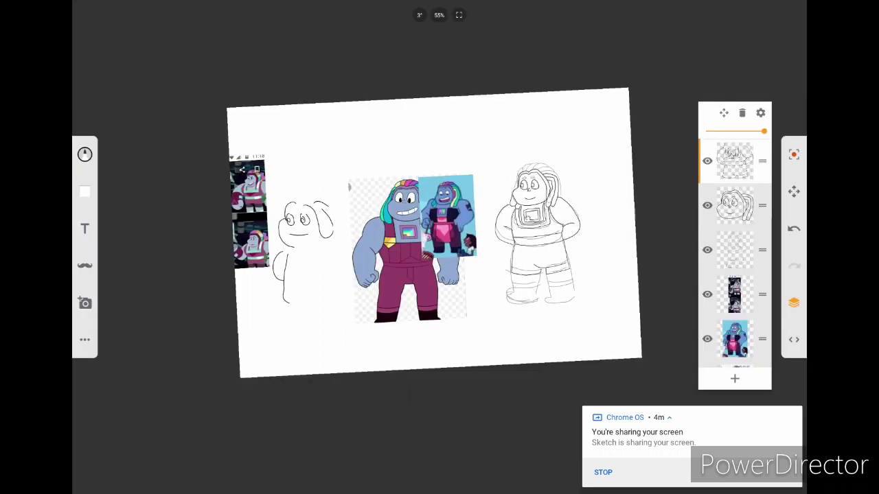
scroll(440, 247, "up", 8)
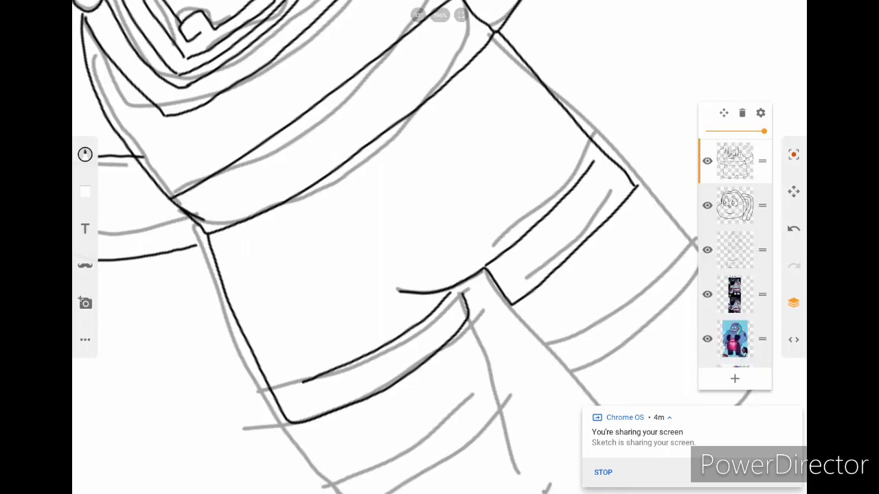
Ink the leg on the viewer's right with its boot and the two bands across the lower leg.
scroll(439, 248, "down", 5)
scroll(440, 247, "up", 6)
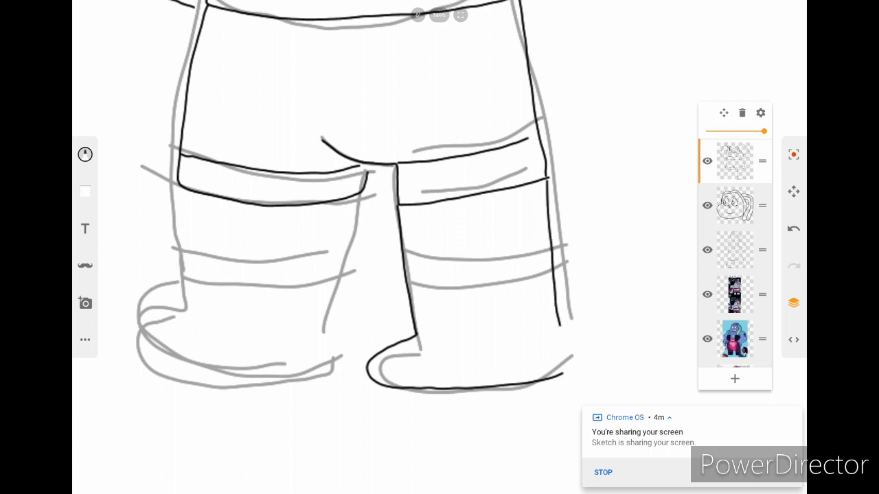
scroll(440, 247, "down", 5)
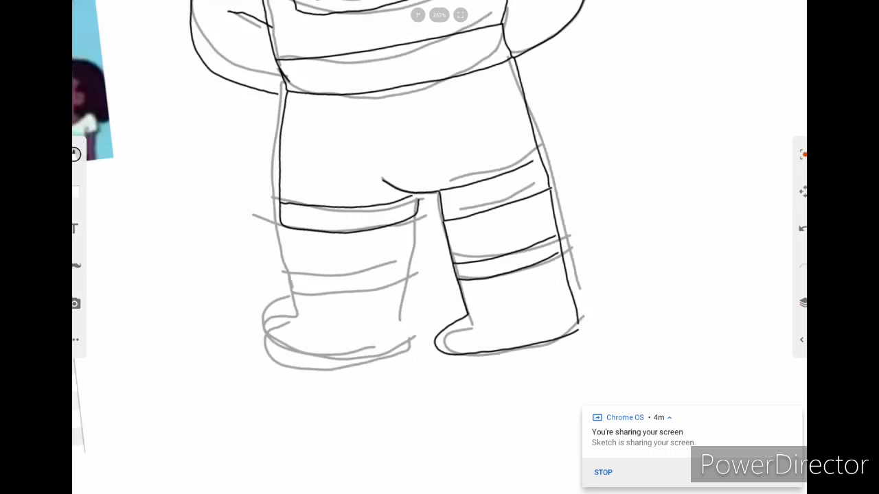
Ink the leg on the viewer's left with its boot and the two bands across the lower leg.
scroll(440, 247, "up", 4)
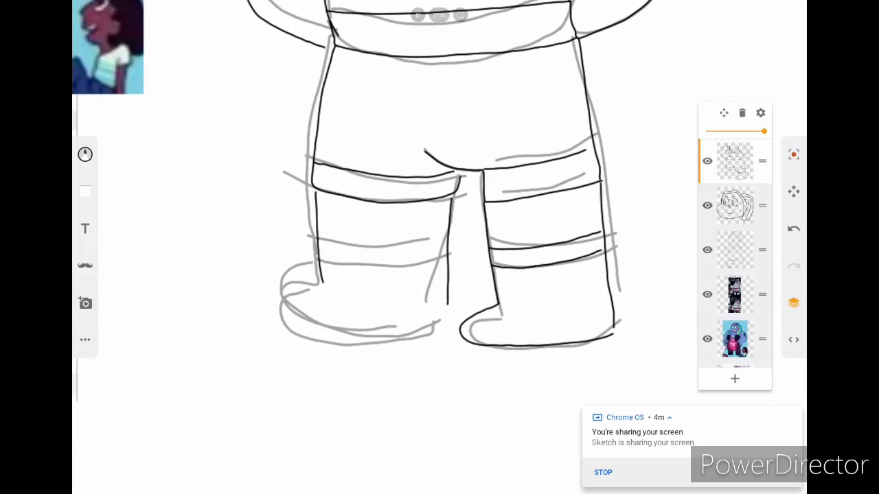
scroll(439, 247, "up", 2)
left_click_drag(335, 348, 322, 397)
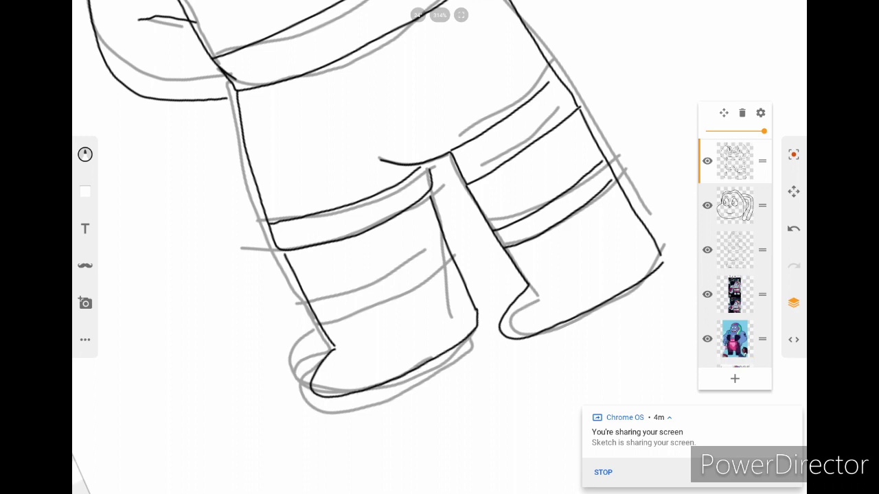
scroll(439, 247, "down", 5)
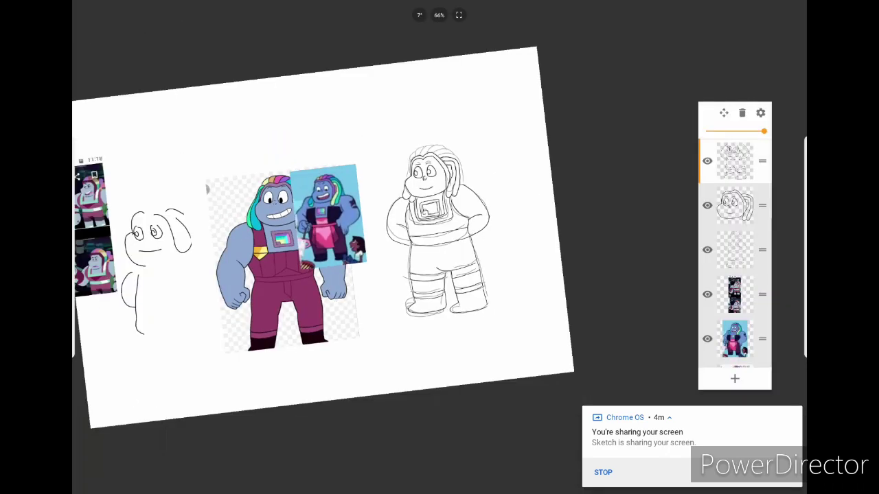
On the head line-art layer, ink the front dreadlocks curving up from the hairline over the top of the head.
scroll(440, 248, "up", 5)
left_click(735, 205)
scroll(440, 247, "up", 4)
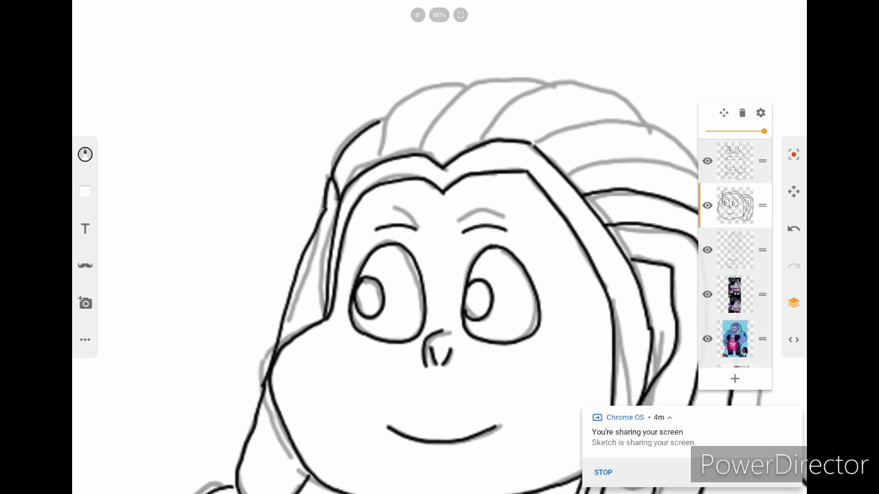
scroll(439, 247, "up", 2)
mouse_move(310, 225)
left_mouse_down()
mouse_move(410, 126)
mouse_move(358, 214)
left_mouse_up()
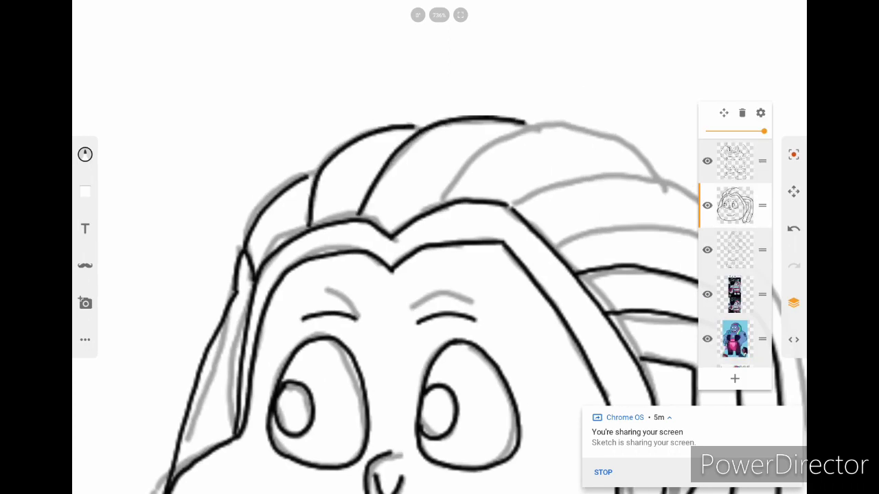
left_click_drag(439, 204, 542, 123)
Ink the remaining dreadlocks over the crown and the outermost one down the back of the head to the shoulder.
scroll(439, 247, "down", 1)
left_click_drag(378, 277, 425, 220)
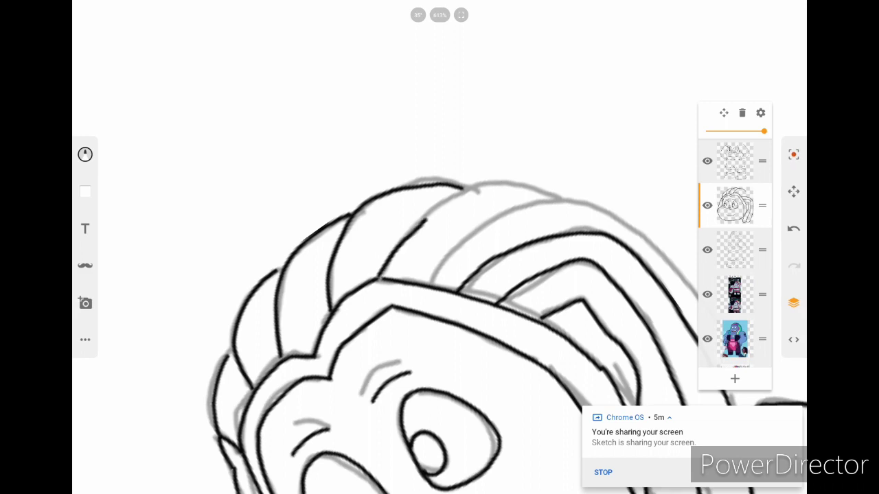
mouse_move(442, 270)
left_mouse_down()
mouse_move(550, 202)
mouse_move(601, 197)
left_mouse_up()
scroll(439, 247, "up", 1)
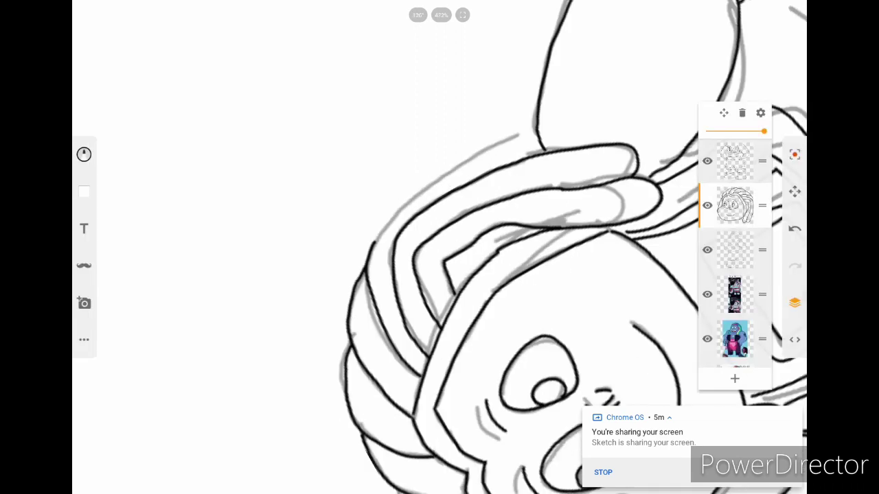
left_click_drag(329, 266, 519, 135)
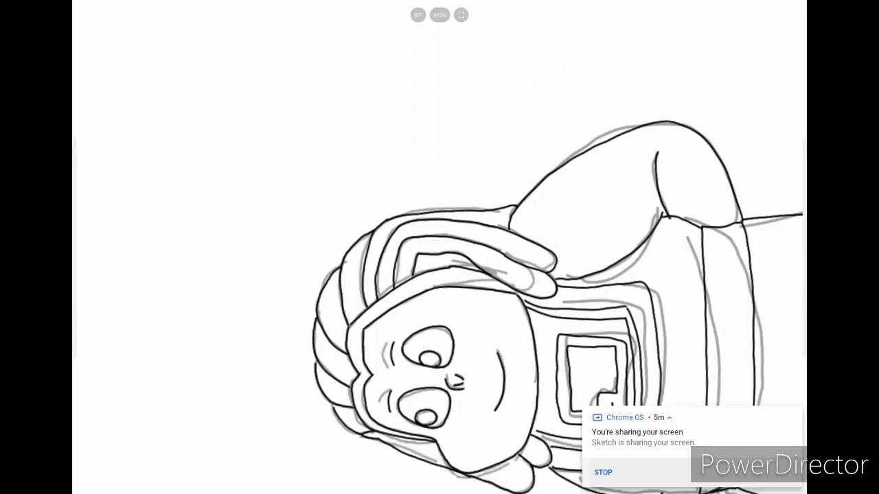
scroll(439, 247, "down", 3)
scroll(440, 247, "up", 3)
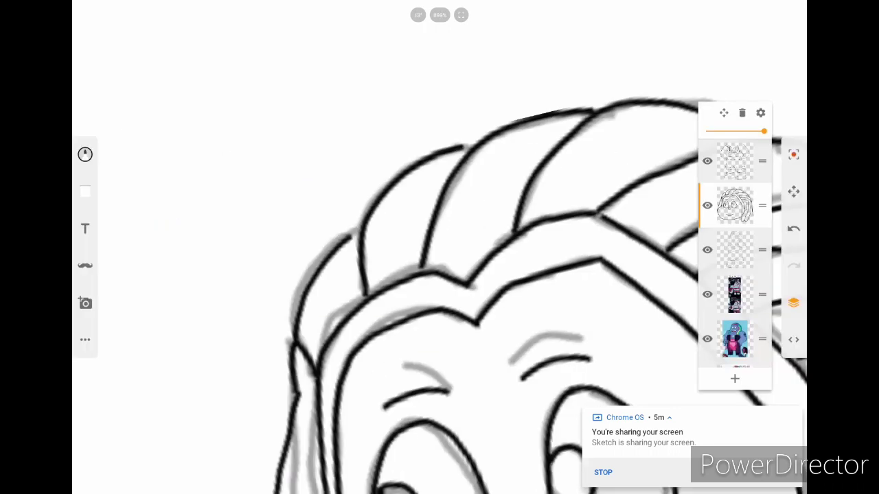
Hide the rough sketch layer beneath the line art.
scroll(440, 247, "down", 5)
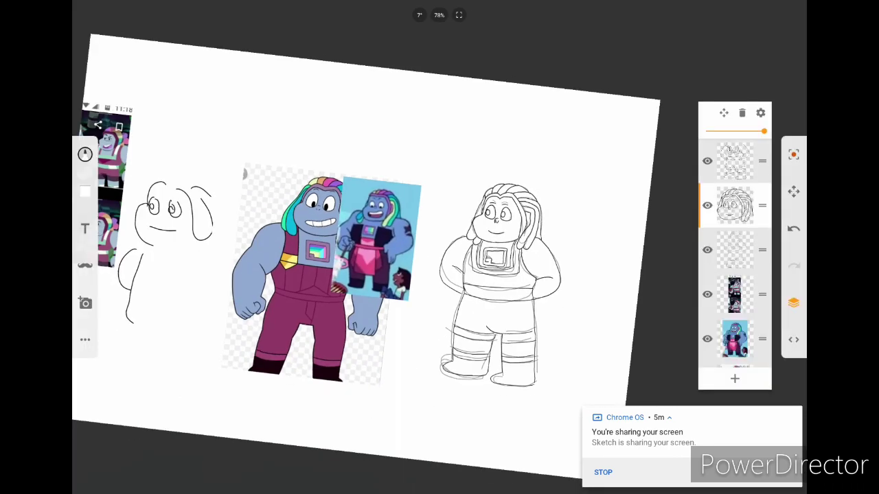
left_click(707, 249)
scroll(440, 247, "down", 2)
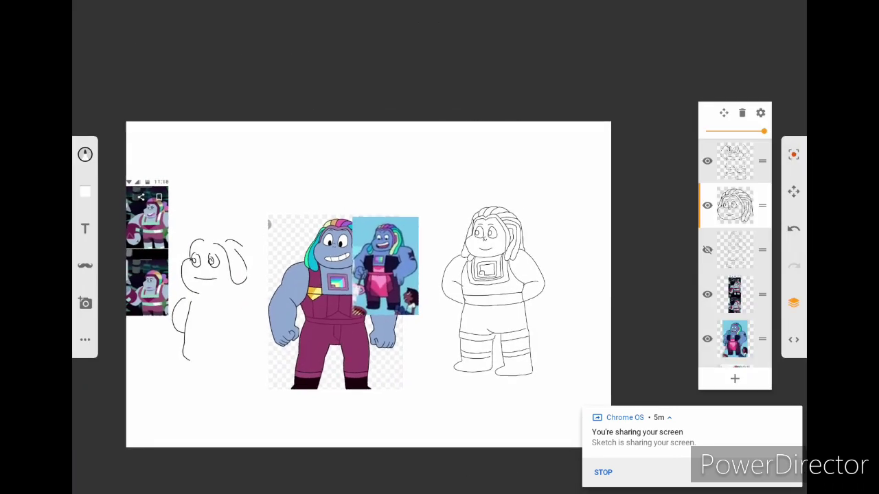
On the body line-art layer, erase the stray overlapping line at the waist on the viewer's left with a smaller eraser.
scroll(439, 247, "up", 3)
left_click(734, 160)
scroll(439, 247, "up", 5)
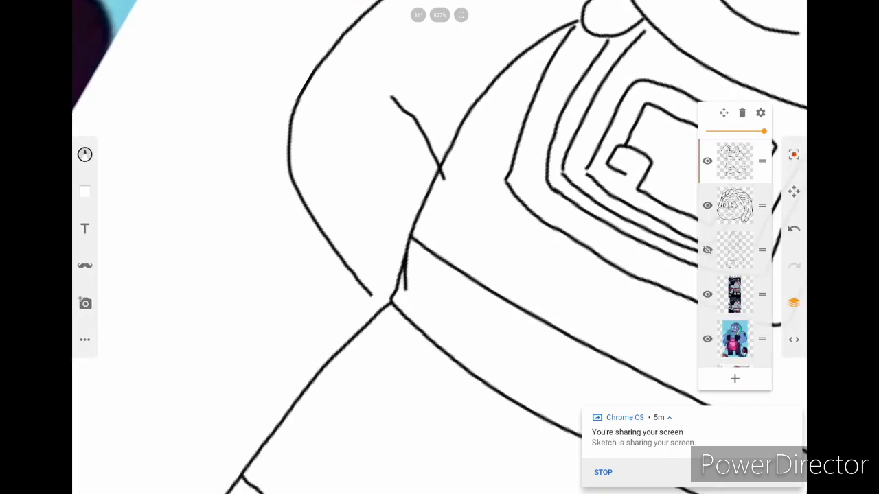
left_click(85, 155)
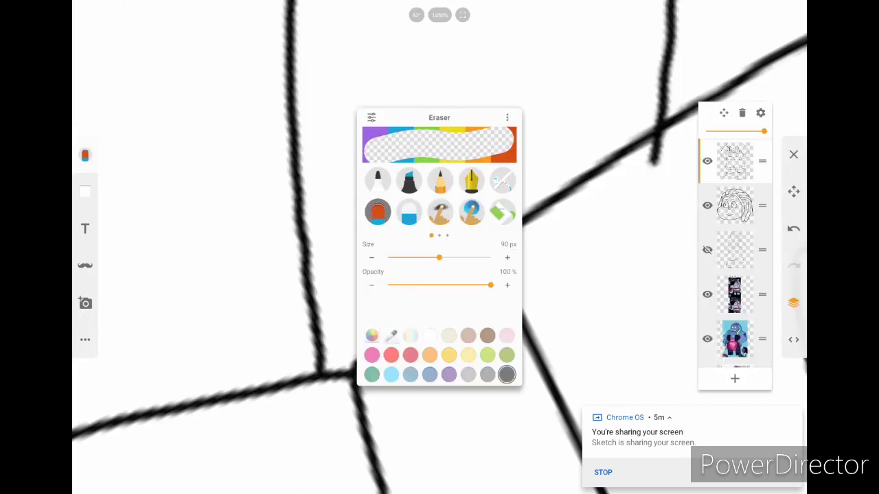
left_click_drag(440, 258, 392, 257)
left_click(426, 369)
left_click_drag(426, 370, 457, 314)
scroll(439, 247, "down", 5)
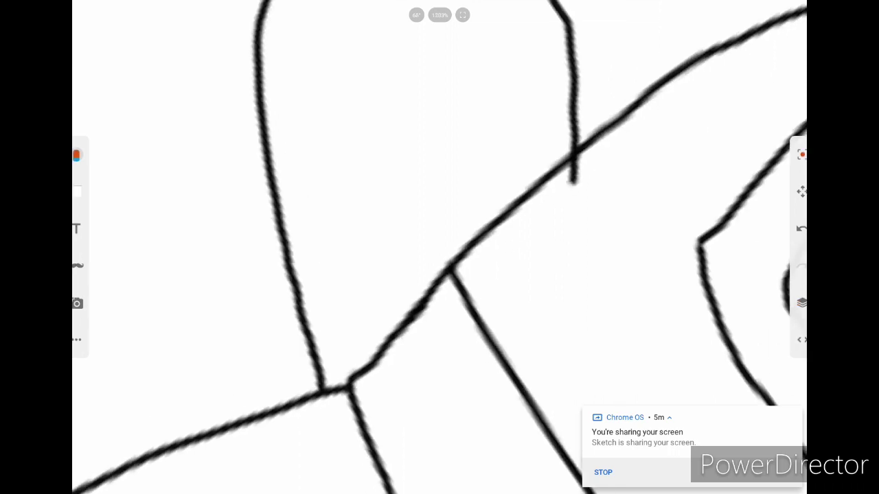
scroll(439, 247, "down", 10)
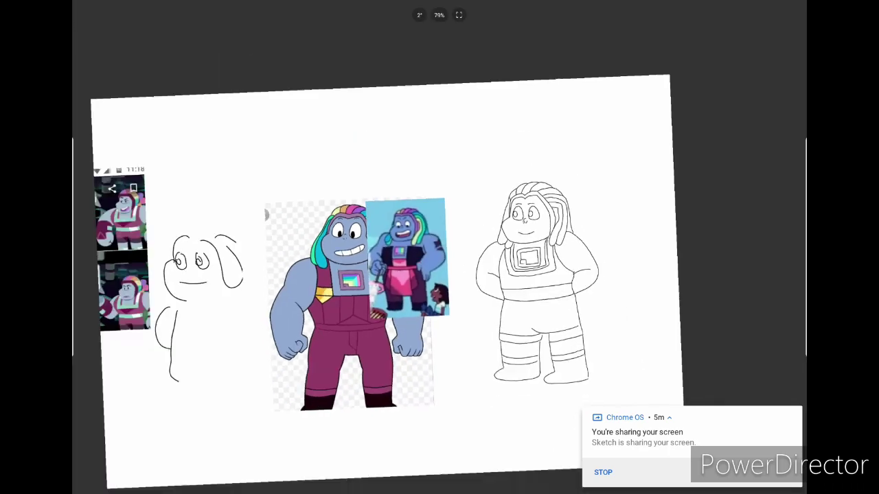
Switch back to the black Marker at 2 px and 100 % opacity.
left_click(85, 154)
left_click(378, 180)
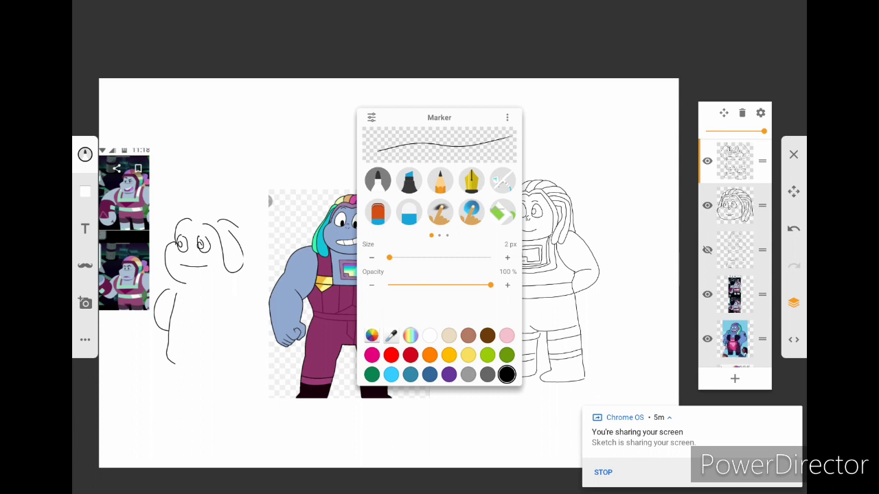
key("Escape")
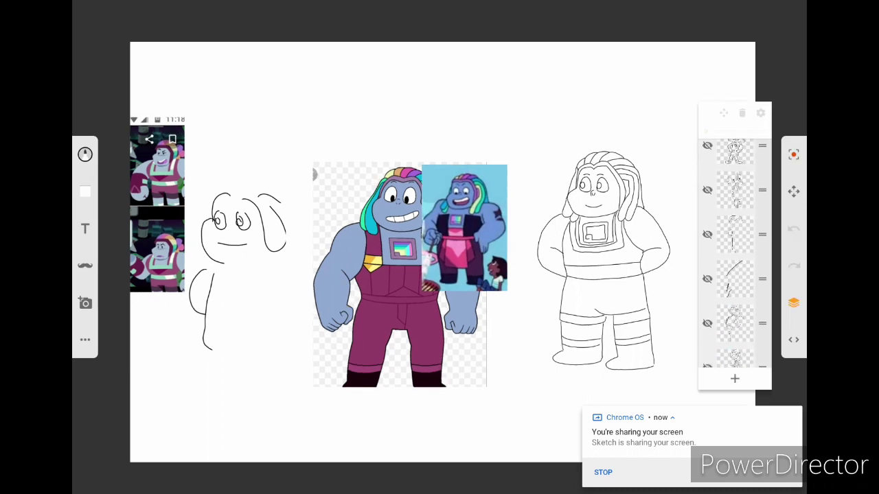
Add an empty layer beneath the line art and set the Marker to the reference arm's blue skin colour at 23 px.
scroll(735, 254, "down", 5)
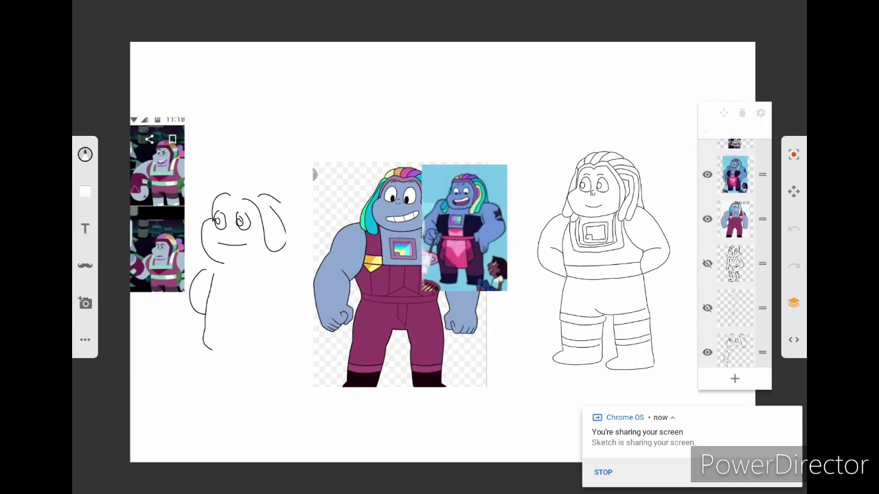
left_click(735, 250)
left_click(85, 155)
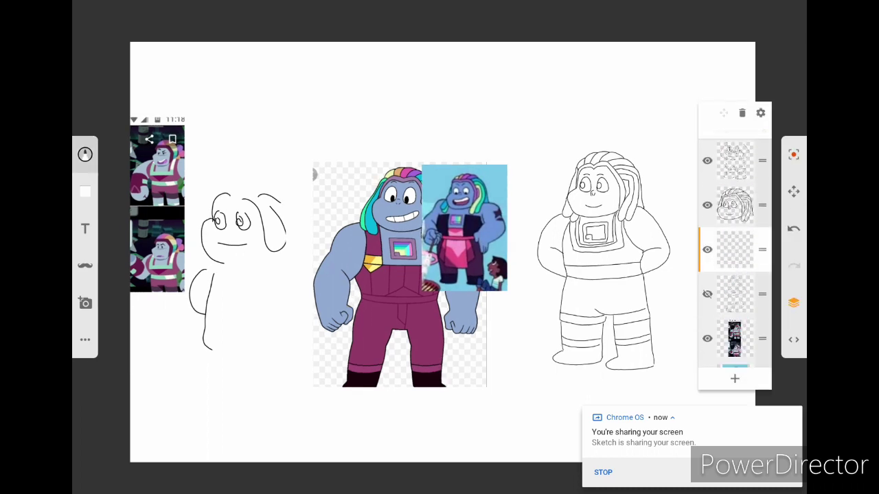
left_click(342, 258)
left_click(85, 154)
left_click_drag(443, 254, 414, 255)
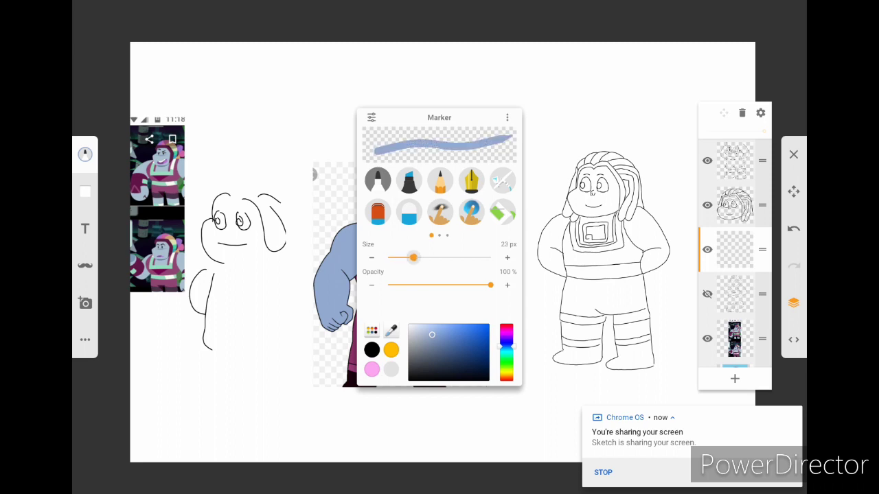
Paint the face, neck and chest area around the gem in the blue skin colour.
scroll(598, 227, "up", 5)
mouse_move(535, 247)
left_mouse_down()
mouse_move(473, 343)
mouse_move(419, 329)
mouse_move(385, 275)
mouse_move(422, 219)
left_mouse_up()
scroll(439, 275, "up", 2)
scroll(439, 247, "up", 1)
mouse_move(549, 289)
left_mouse_down()
mouse_move(584, 192)
mouse_move(425, 289)
mouse_move(412, 199)
mouse_move(319, 295)
mouse_move(306, 213)
mouse_move(364, 158)
mouse_move(505, 113)
mouse_move(350, 103)
mouse_move(440, 61)
mouse_move(522, 171)
mouse_move(570, 185)
mouse_move(570, 147)
left_mouse_up()
scroll(439, 247, "down", 5)
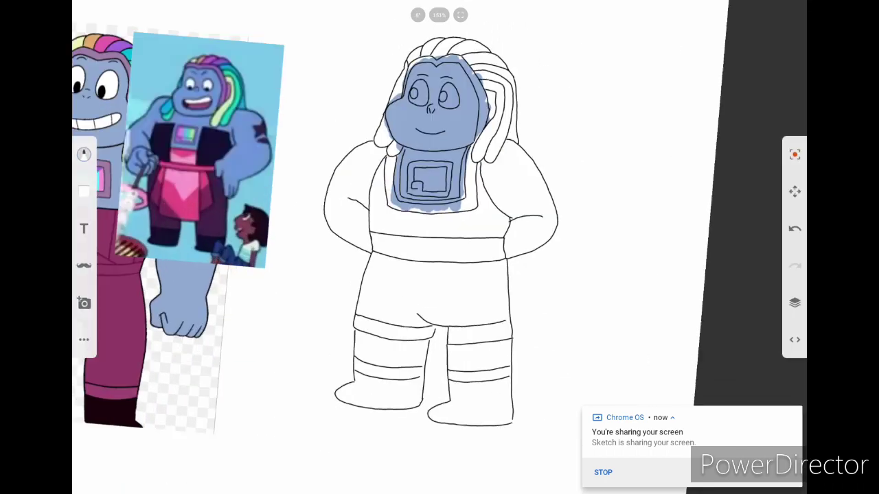
Paint both legs in the blue skin colour from the shorts' hems down to the bands above the boots.
scroll(439, 275, "up", 5)
mouse_move(434, 388)
left_mouse_down()
mouse_move(432, 340)
mouse_move(421, 374)
mouse_move(459, 388)
mouse_move(484, 302)
mouse_move(501, 388)
mouse_move(532, 296)
left_mouse_up()
mouse_move(371, 302)
left_mouse_down()
mouse_move(344, 395)
mouse_move(309, 296)
mouse_move(271, 398)
mouse_move(237, 302)
mouse_move(254, 291)
left_mouse_up()
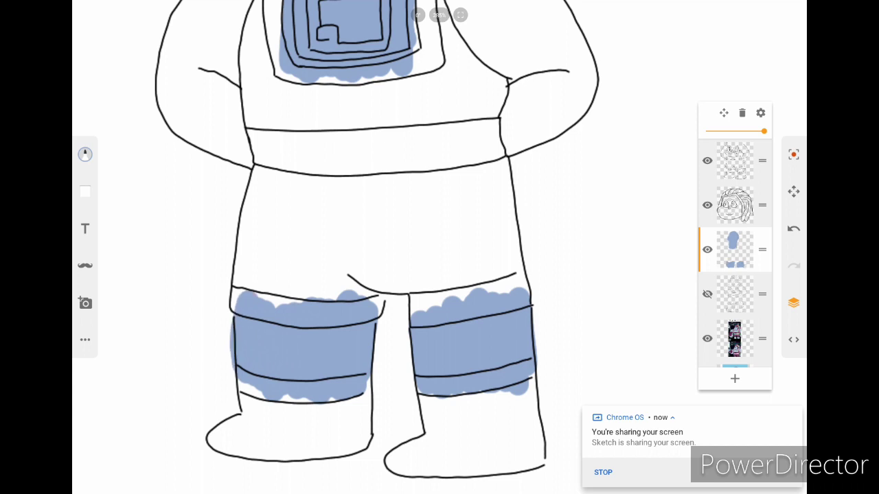
scroll(440, 248, "down", 5)
Paint the whole arm on the viewer's right in the blue skin colour, from the shoulder to the waist.
scroll(439, 247, "up", 5)
mouse_move(415, 247)
left_mouse_down()
mouse_move(412, 189)
mouse_move(460, 275)
mouse_move(501, 226)
mouse_move(484, 316)
left_mouse_up()
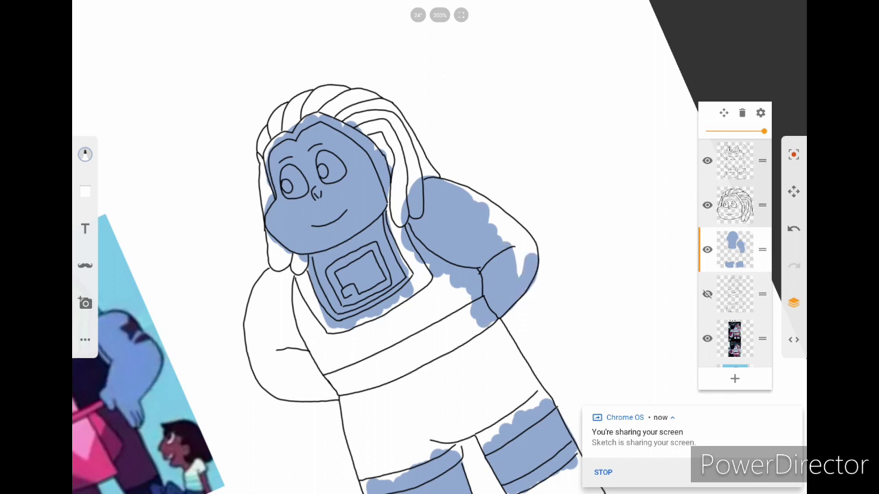
left_click_drag(525, 250, 491, 206)
scroll(439, 247, "up", 2)
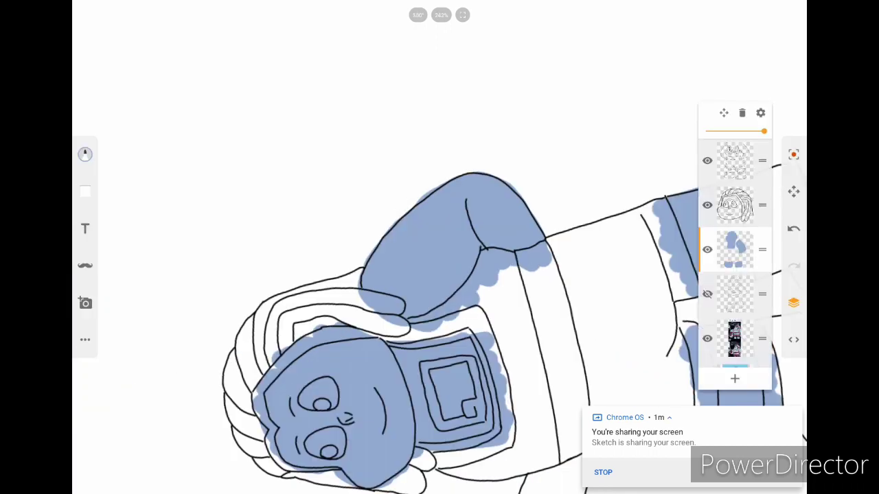
Paint the whole arm on the viewer's left in the blue skin colour, from the shoulder to the waist.
scroll(440, 247, "down", 2)
scroll(439, 247, "up", 2)
mouse_move(412, 192)
left_mouse_down()
mouse_move(371, 275)
mouse_move(357, 233)
left_mouse_up()
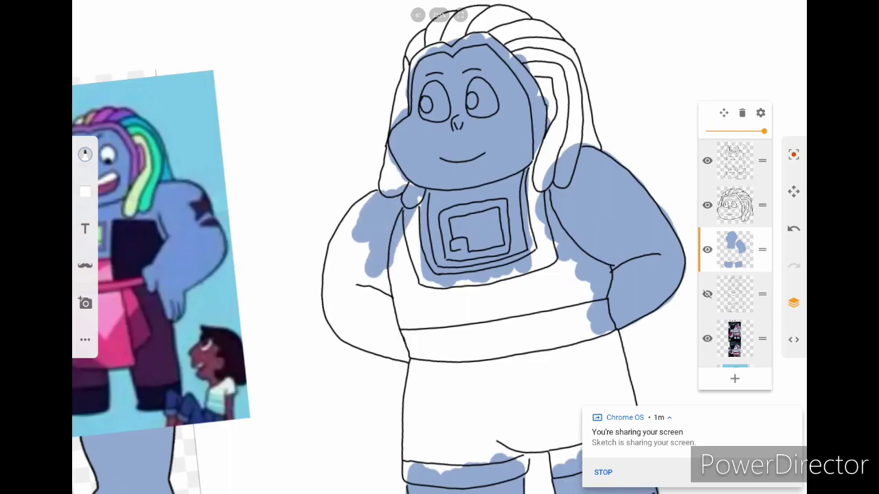
mouse_move(381, 195)
left_mouse_down()
mouse_move(333, 271)
mouse_move(398, 305)
left_mouse_up()
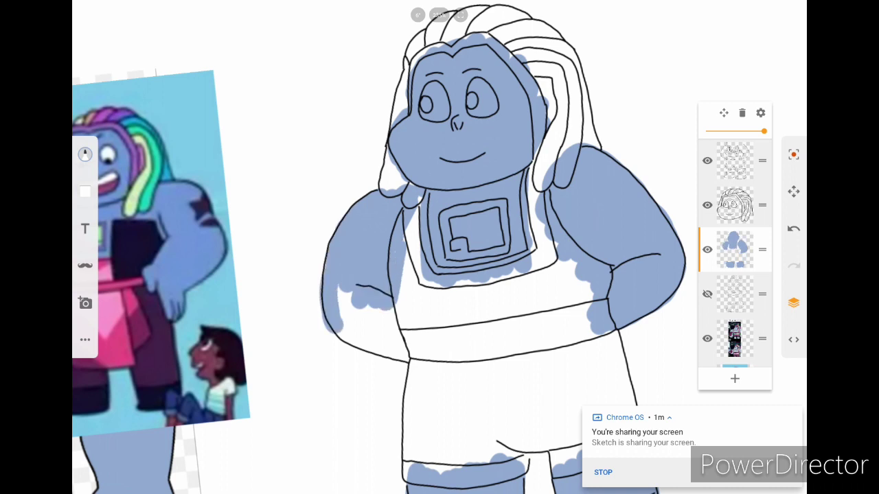
left_click_drag(333, 309, 433, 353)
left_click_drag(378, 313, 409, 340)
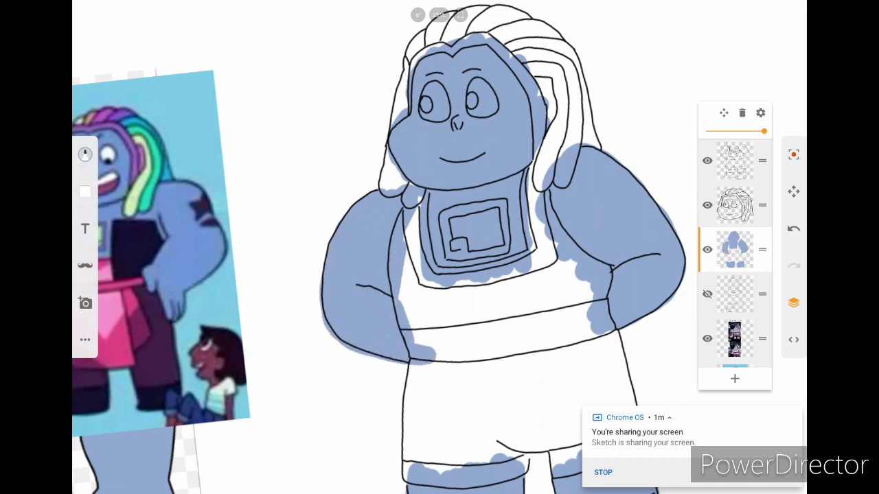
Erase the blue paint spilling past the outer outline of the arm on the viewer's left.
left_click(85, 153)
left_click(433, 180)
left_click(86, 153)
scroll(439, 275, "up", 5)
mouse_move(355, 396)
left_mouse_down()
mouse_move(333, 283)
mouse_move(371, 200)
left_mouse_up()
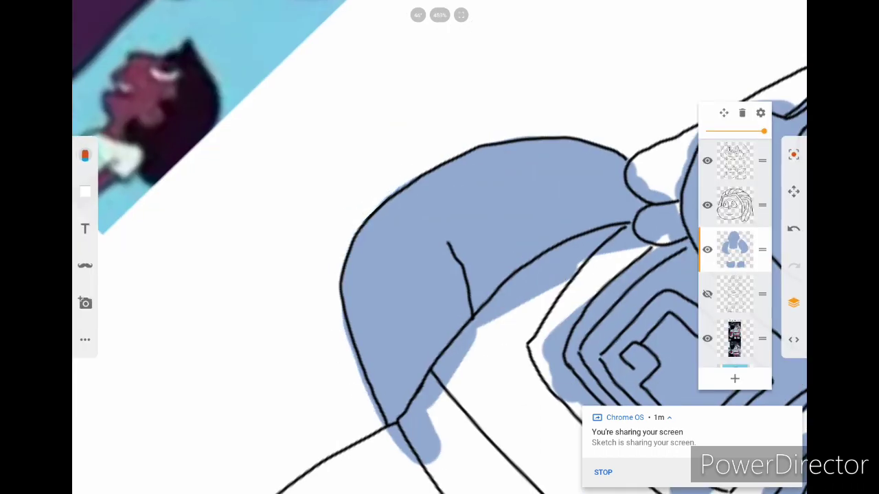
scroll(439, 275, "down", 5)
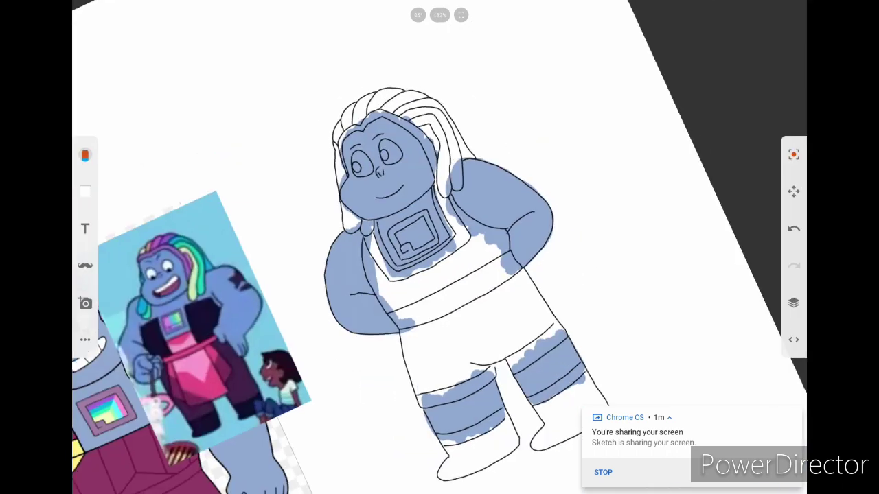
scroll(421, 293, "up", 5)
scroll(439, 274, "down", 5)
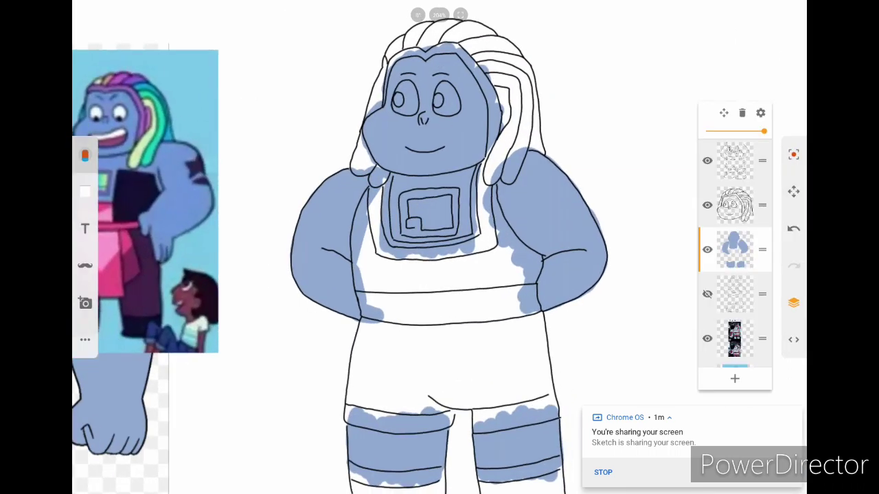
Switch back to the brush with a darker grey-blue and shade the neck under the chin and down its side.
left_click(85, 154)
left_click(408, 181)
scroll(439, 247, "up", 5)
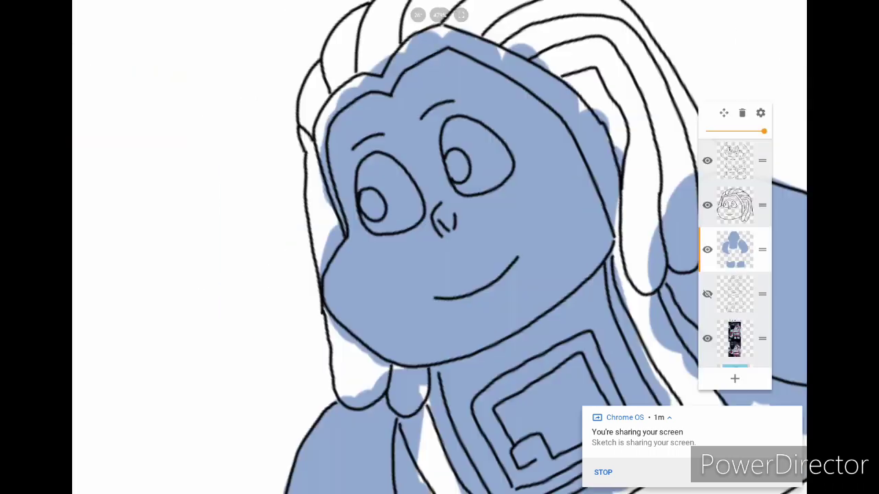
mouse_move(433, 371)
left_mouse_down()
mouse_move(581, 292)
mouse_move(619, 228)
left_mouse_up()
mouse_move(440, 343)
left_mouse_down()
mouse_move(439, 261)
mouse_move(481, 179)
left_mouse_up()
left_click_drag(538, 251, 457, 412)
mouse_move(440, 275)
left_mouse_down()
mouse_move(412, 227)
mouse_move(384, 206)
left_mouse_up()
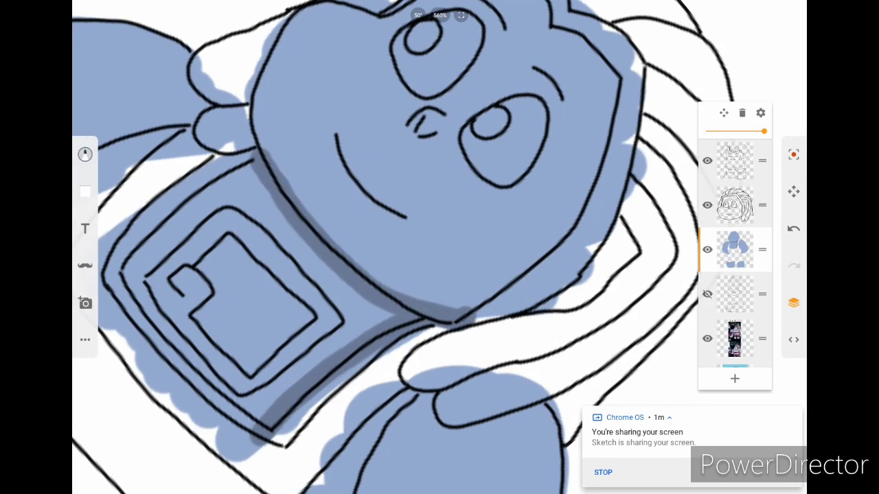
Shade the side of the face and the hairline with the darker grey-blue.
mouse_move(463, 327)
left_mouse_down()
mouse_move(565, 224)
mouse_move(618, 124)
left_mouse_up()
left_click_drag(439, 275, 439, 247)
mouse_move(295, 212)
left_mouse_down()
mouse_move(357, 155)
mouse_move(453, 168)
mouse_move(547, 137)
left_mouse_up()
mouse_move(440, 275)
left_mouse_down()
mouse_move(412, 226)
mouse_move(440, 206)
left_mouse_up()
Shade the edges and elbow folds of both arms with the darker grey-blue.
mouse_move(391, 370)
left_mouse_down()
mouse_move(539, 245)
mouse_move(518, 153)
left_mouse_up()
mouse_move(440, 275)
left_mouse_down()
mouse_move(412, 227)
mouse_move(439, 261)
left_mouse_up()
mouse_move(230, 405)
left_mouse_down()
mouse_move(309, 241)
mouse_move(494, 148)
mouse_move(614, 292)
left_mouse_up()
mouse_move(439, 275)
left_mouse_down()
mouse_move(412, 226)
mouse_move(439, 206)
left_mouse_up()
left_click_drag(439, 254, 464, 172)
left_click_drag(440, 275, 481, 220)
Shade both legs in grey-blue beneath the shorts' hems, along one side and above the lower bands.
mouse_move(508, 85)
left_mouse_down()
mouse_move(539, 127)
mouse_move(412, 268)
mouse_move(439, 248)
mouse_move(384, 344)
left_mouse_up()
left_click_drag(384, 290, 533, 265)
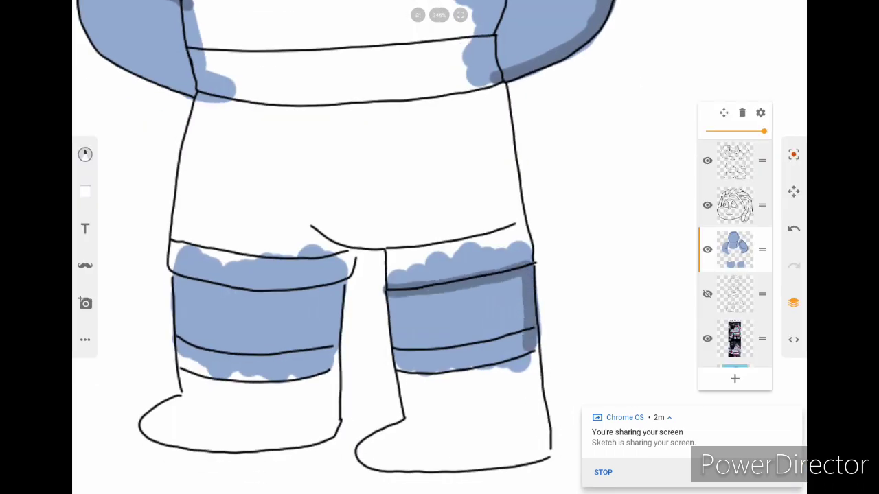
left_click_drag(396, 347, 496, 337)
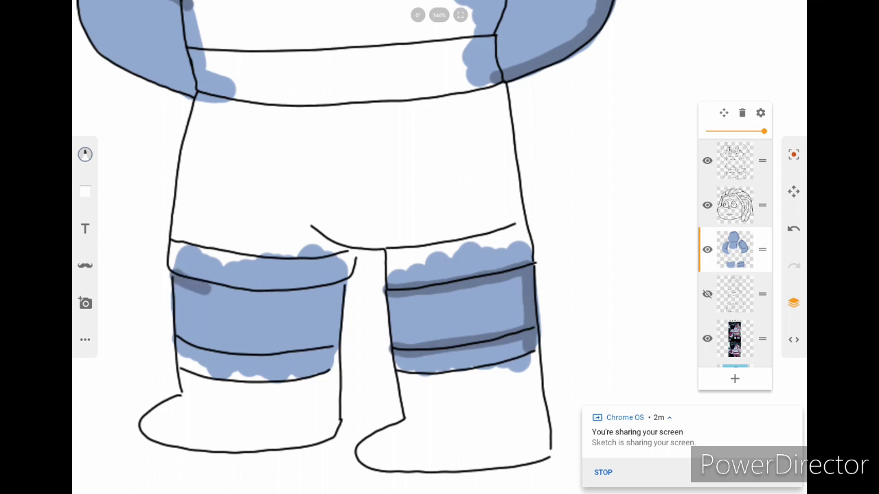
mouse_move(206, 287)
left_mouse_down()
mouse_move(342, 282)
mouse_move(338, 353)
left_mouse_up()
left_click_drag(175, 337, 332, 349)
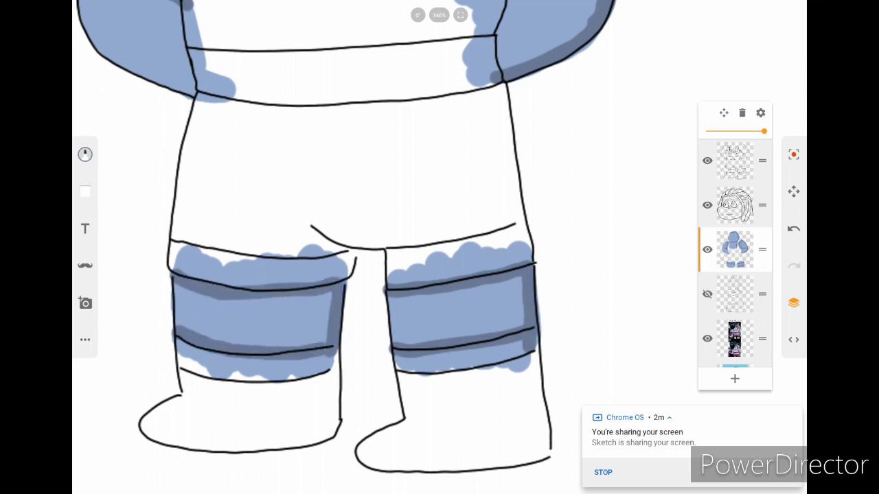
Sample the pink from the reference hair, hide the blue-background reference image and add a layer above the skin colours.
scroll(357, 254, "down", 5)
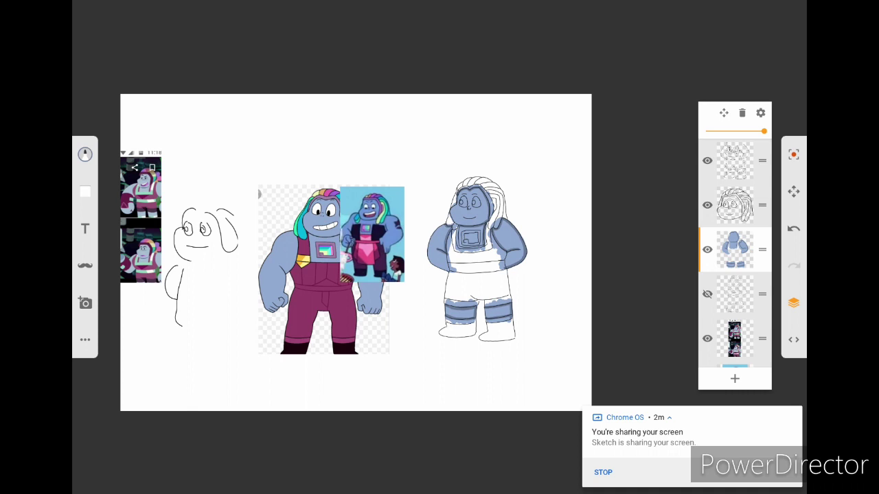
left_click(85, 154)
left_click(295, 215)
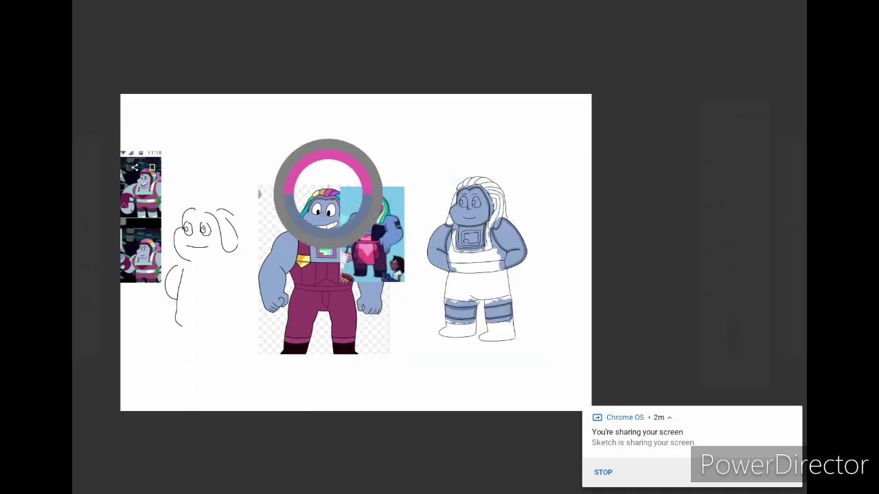
scroll(735, 254, "down", 2)
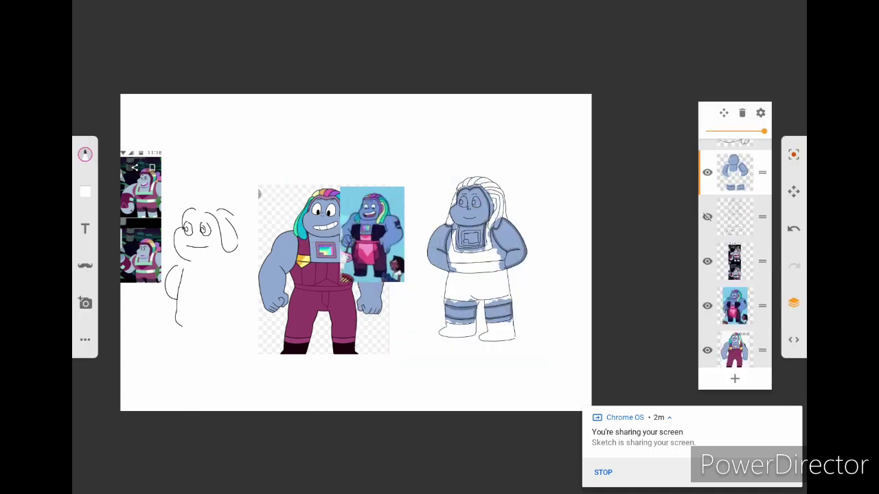
left_click(707, 305)
left_click(735, 378)
Paint the dreadlock above the forehead's point pink and its neighbour on the viewer's right in the reference's purple.
scroll(474, 206, "up", 5)
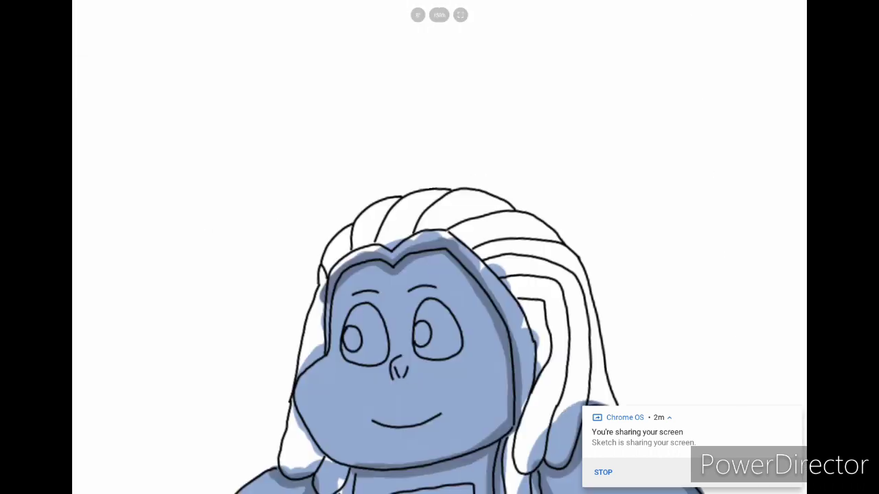
mouse_move(372, 231)
left_mouse_down()
mouse_move(395, 218)
mouse_move(412, 196)
left_mouse_up()
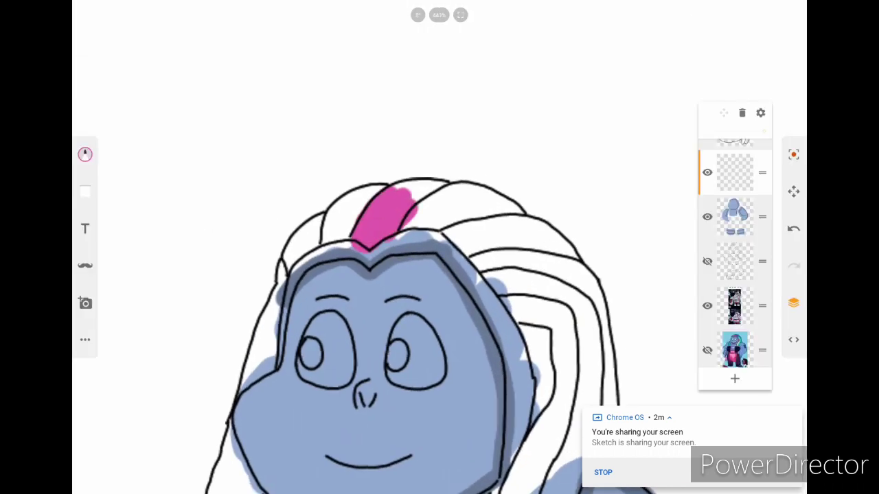
scroll(439, 247, "down", 5)
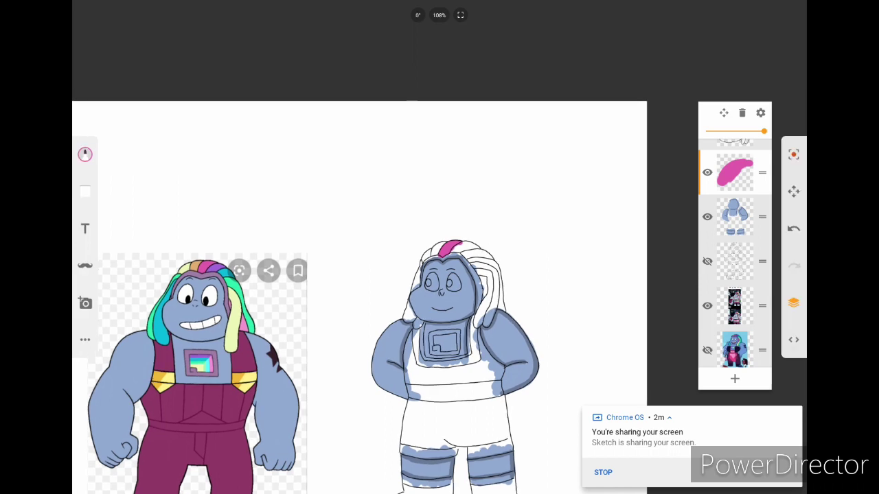
left_click(412, 220)
scroll(447, 282, "up", 5)
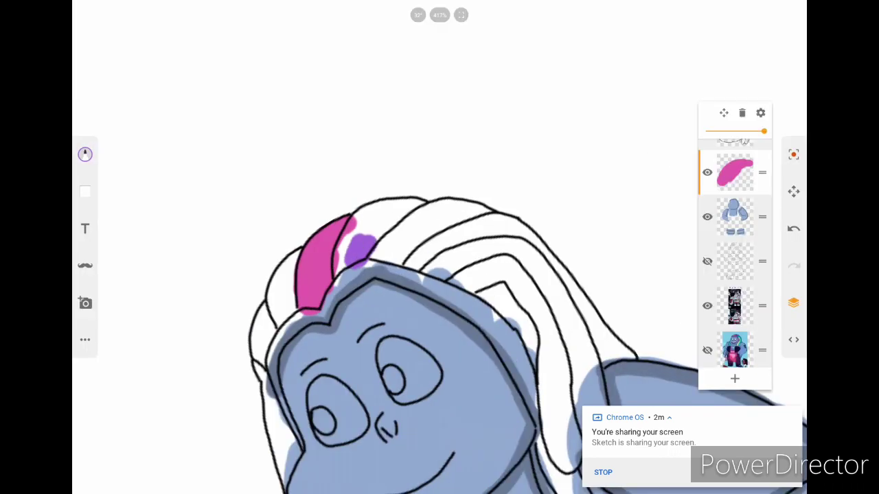
left_click_drag(364, 241, 406, 211)
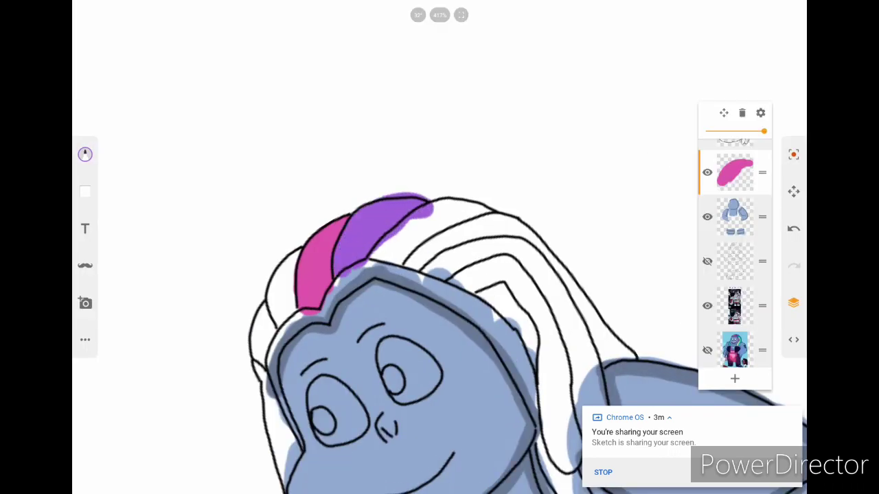
Sample the reference hair's turquoise and fill the dreadlock beside the purple one with it.
scroll(440, 275, "down", 5)
left_click(85, 154)
left_click(391, 330)
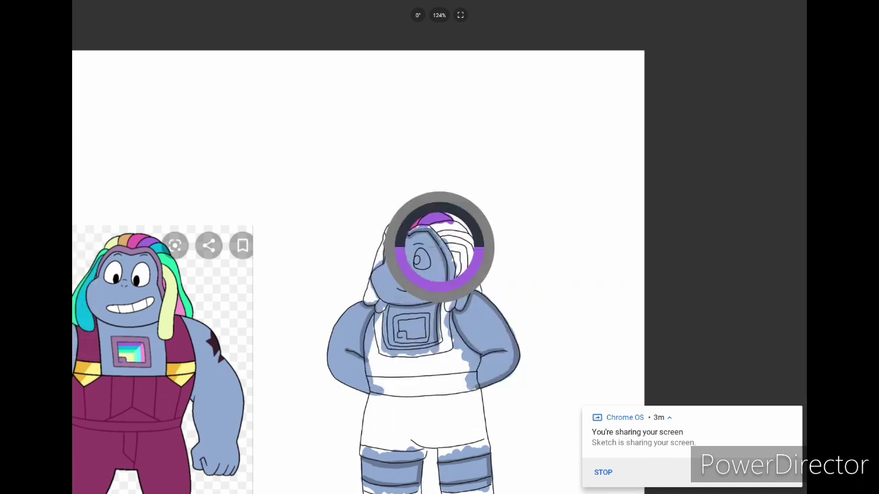
mouse_move(439, 245)
left_mouse_down()
mouse_move(167, 314)
mouse_move(173, 268)
mouse_move(156, 249)
left_mouse_up()
scroll(439, 275, "up", 5)
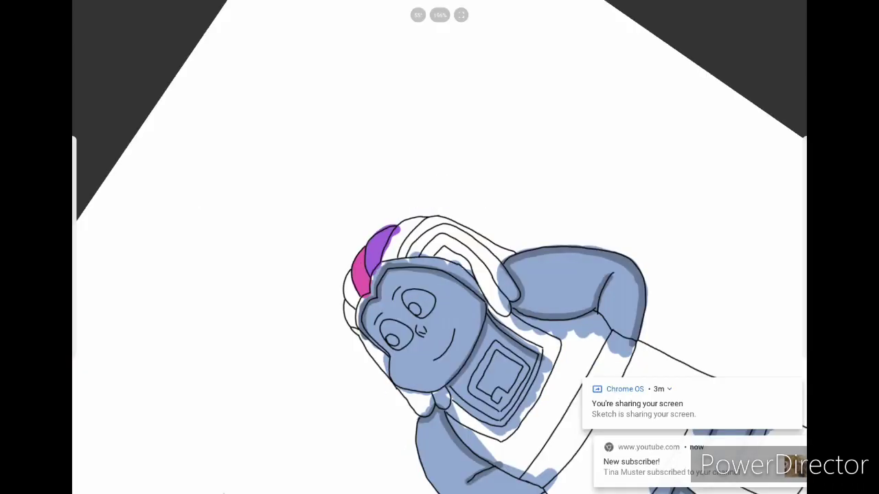
left_click_drag(376, 306, 339, 363)
left_click_drag(345, 274, 343, 345)
left_click_drag(352, 237, 350, 328)
left_click_drag(374, 237, 381, 302)
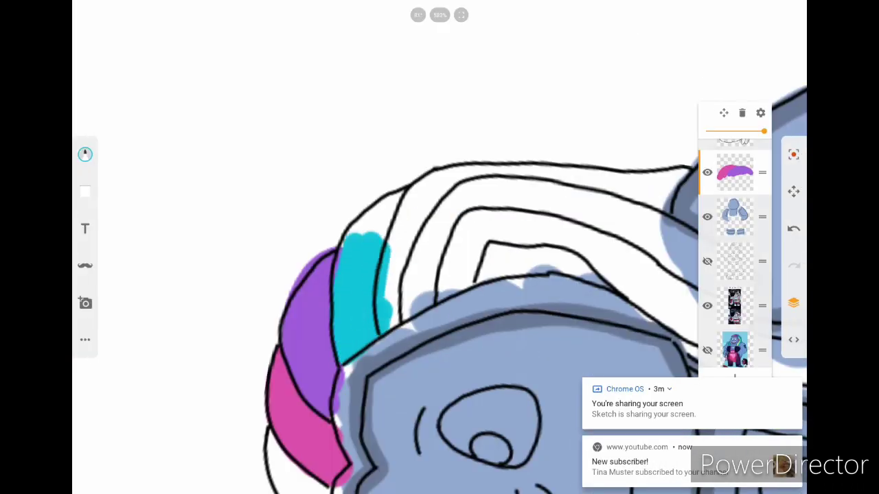
left_click_drag(354, 237, 408, 194)
left_click_drag(393, 241, 412, 203)
scroll(439, 275, "down", 10)
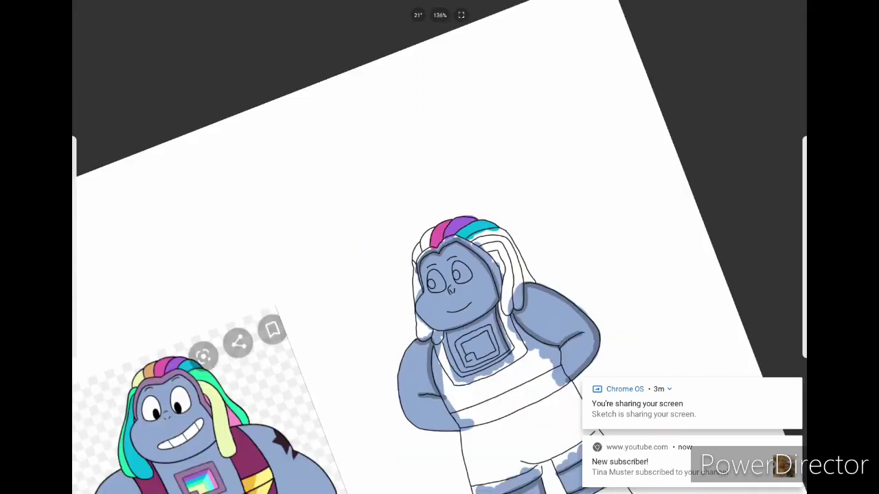
Sample the reference hair's bright green and paint the strand beside the turquoise one and the long dreadlock hanging to the shoulder.
left_click(86, 154)
left_click(437, 248)
scroll(453, 261, "up", 10)
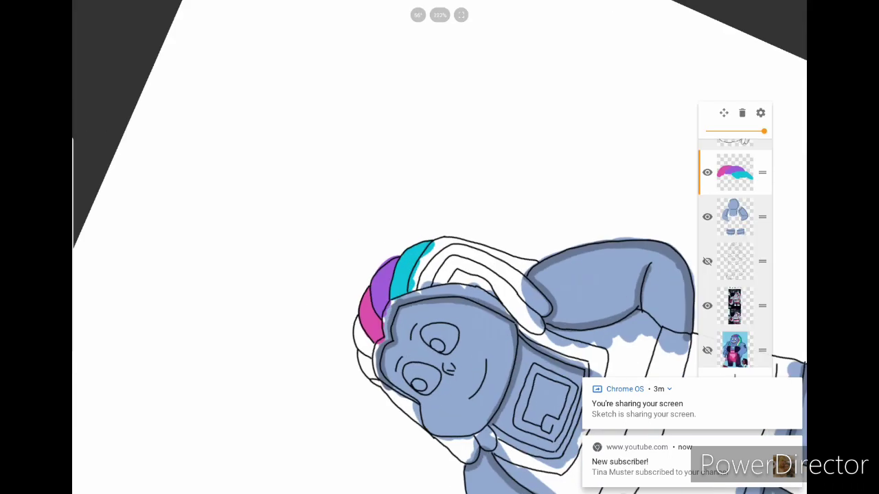
left_click_drag(340, 326, 343, 377)
left_click_drag(340, 302, 348, 237)
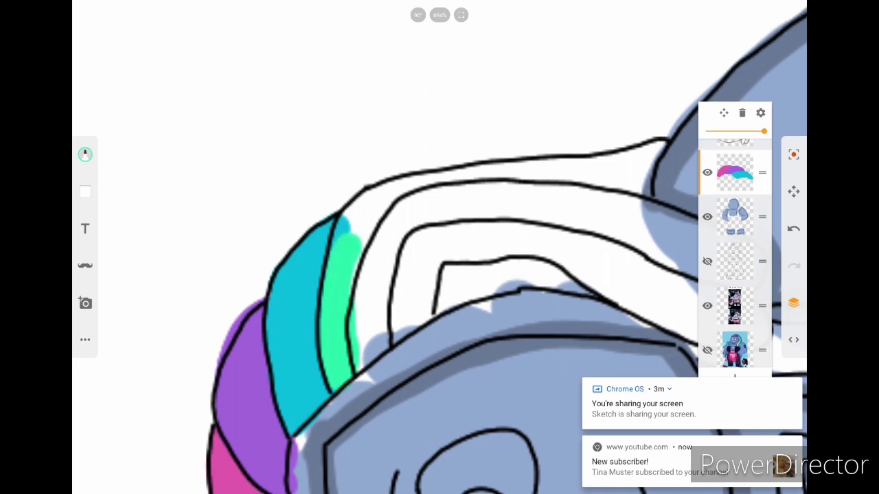
scroll(440, 247, "down", 5)
scroll(439, 247, "up", 5)
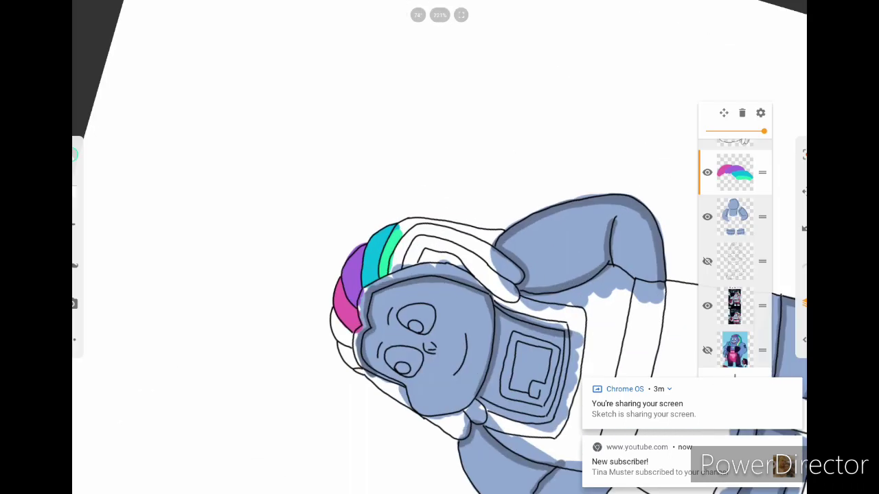
mouse_move(328, 410)
left_mouse_down()
mouse_move(309, 282)
mouse_move(439, 244)
mouse_move(535, 264)
left_mouse_up()
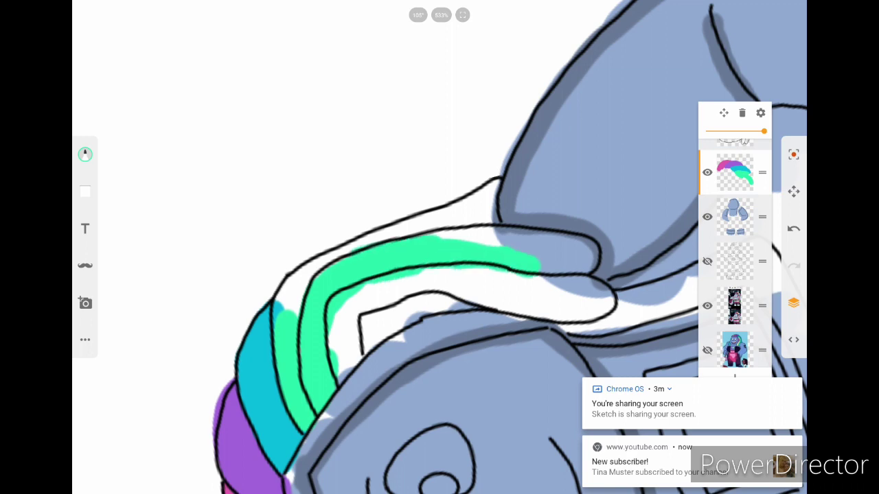
left_click_drag(591, 255, 426, 237)
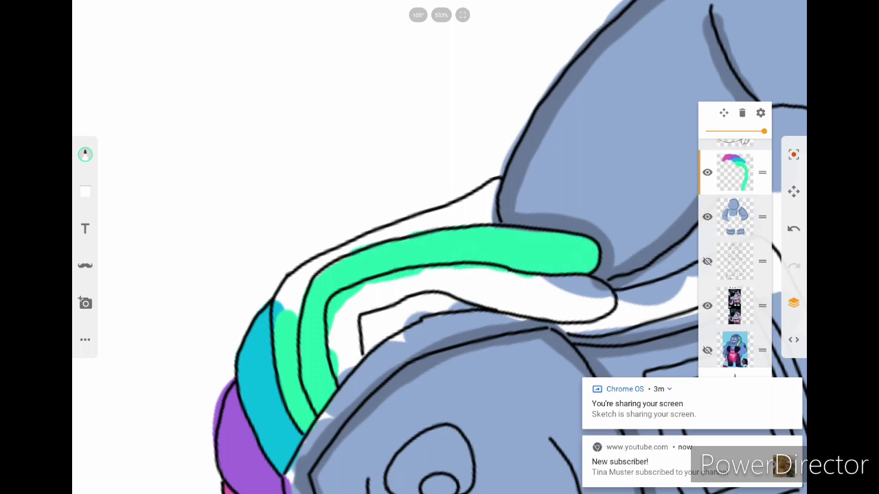
Sample the reference hair's pale yellow and paint the long dreadlock between the green one and the face.
scroll(440, 247, "down", 10)
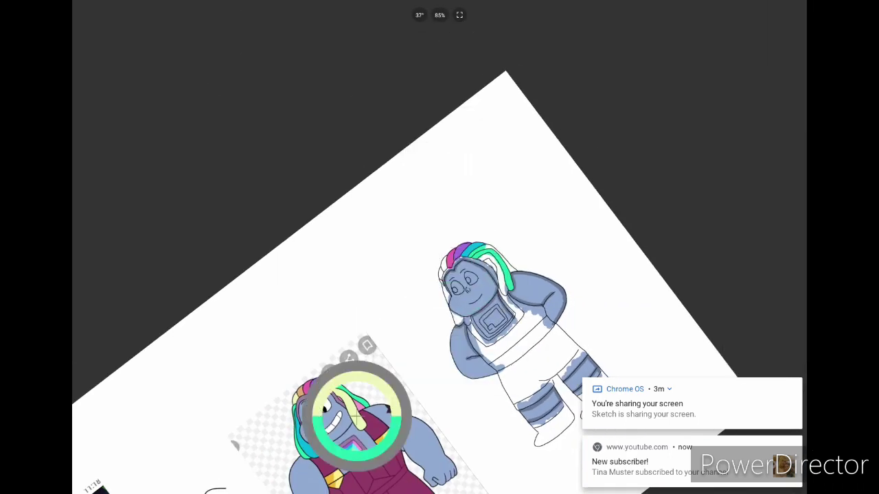
scroll(440, 274, "down", 3)
scroll(735, 252, "down", 1)
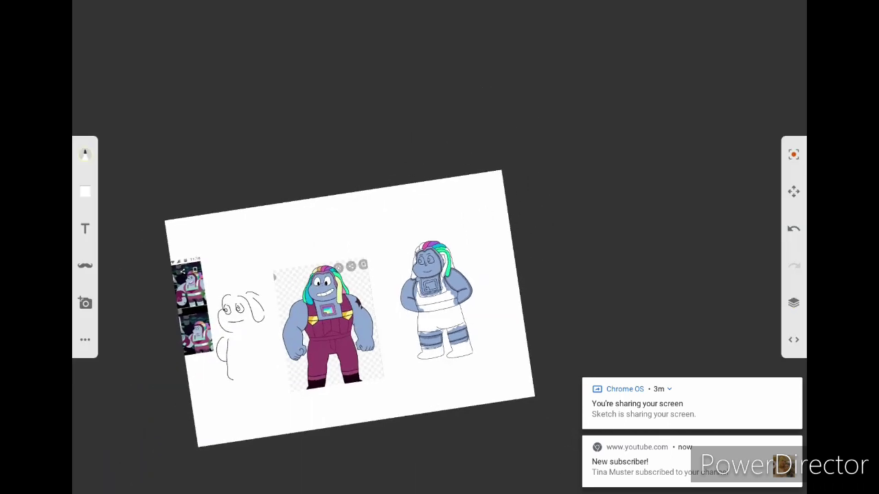
scroll(436, 275, "up", 8)
left_click(793, 303)
mouse_move(364, 326)
left_mouse_down()
mouse_move(342, 384)
mouse_move(391, 271)
mouse_move(417, 245)
mouse_move(422, 147)
left_mouse_up()
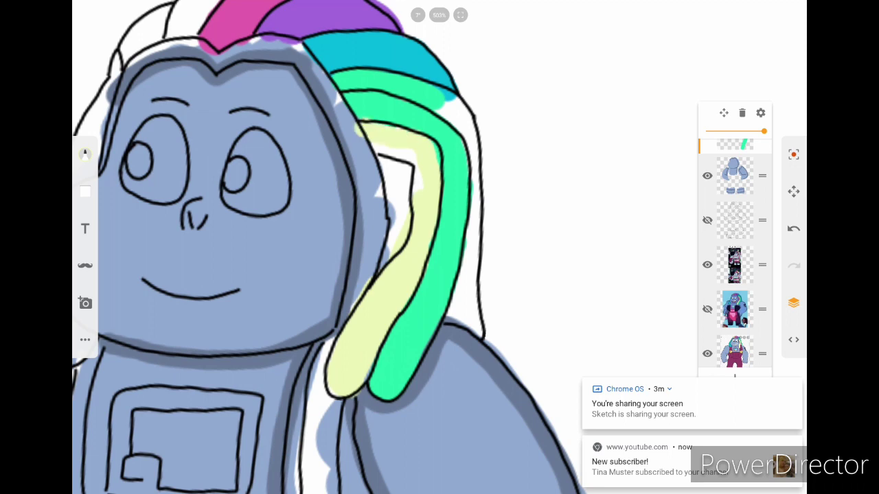
Sample the reference hair's light pink and fill the small gap of hair between the yellow dreadlock and the face.
scroll(439, 275, "down", 5)
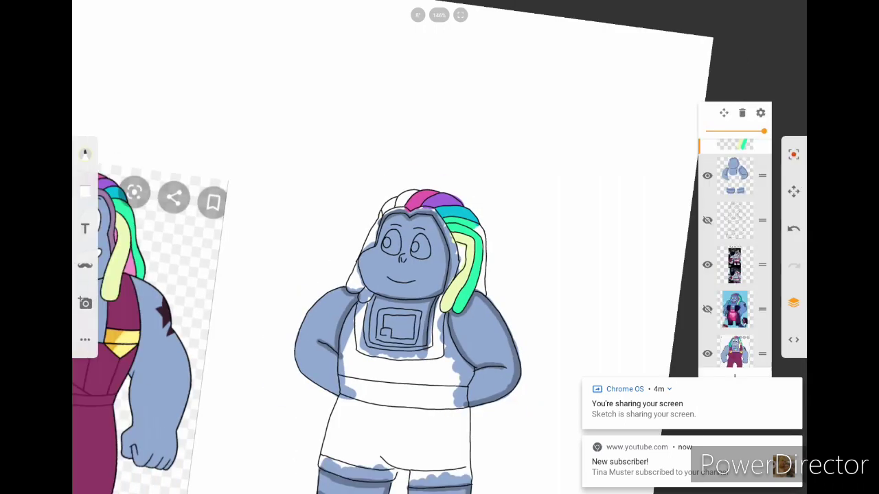
left_click(85, 154)
scroll(439, 275, "up", 6)
scroll(440, 275, "up", 4)
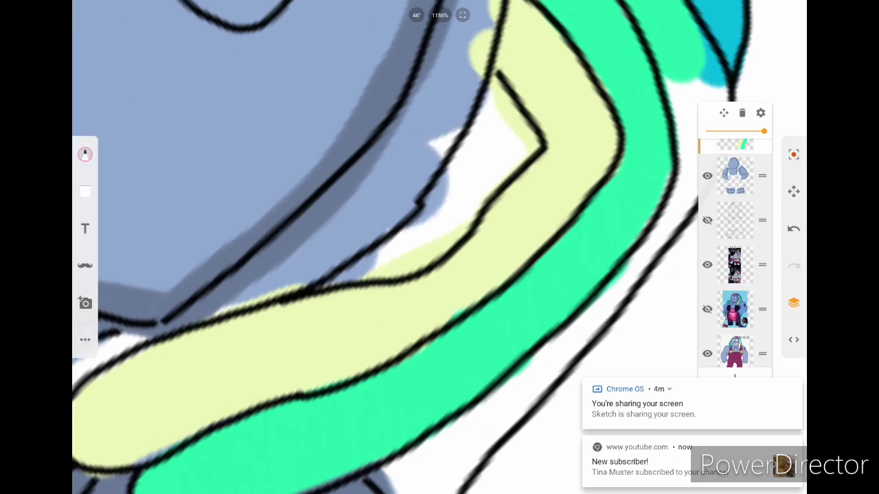
mouse_move(426, 237)
left_mouse_down()
mouse_move(385, 260)
mouse_move(469, 177)
mouse_move(498, 122)
mouse_move(501, 93)
mouse_move(521, 89)
left_mouse_up()
left_click_drag(535, 130, 467, 233)
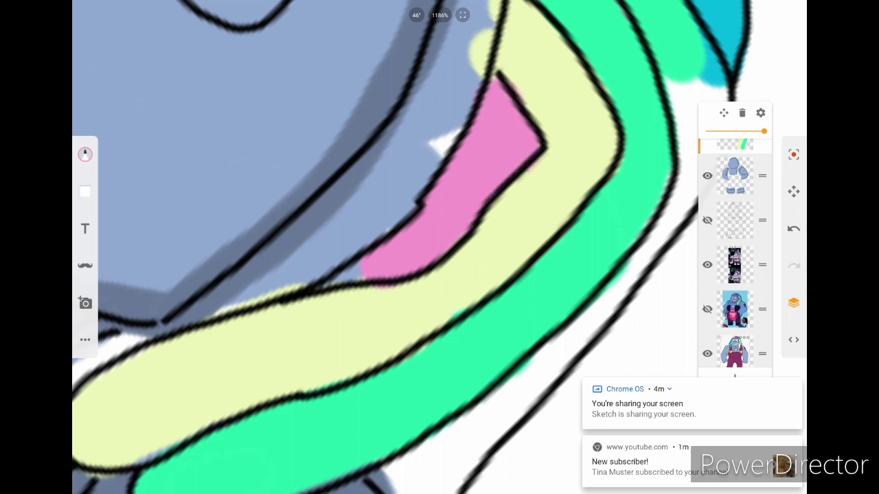
left_click(85, 153)
left_click(85, 154)
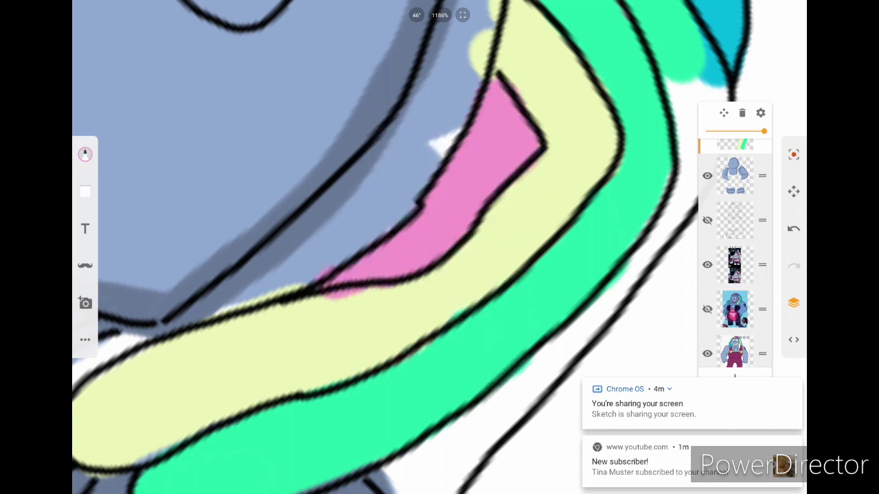
Resample the pale yellow and cover the pink overflow on the yellow dreadlock beside the face.
scroll(439, 248, "down", 2)
left_click(85, 153)
left_click(505, 340)
left_click(86, 154)
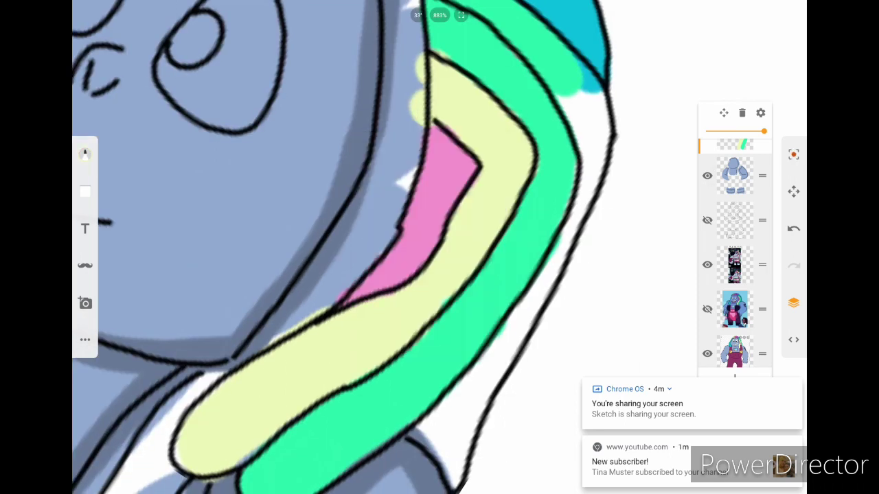
Sample the reference hair's light orange and paint the outermost long dreadlock running from beside the turquoise strand to the shoulder.
scroll(440, 247, "down", 5)
left_click(85, 154)
left_click(223, 251)
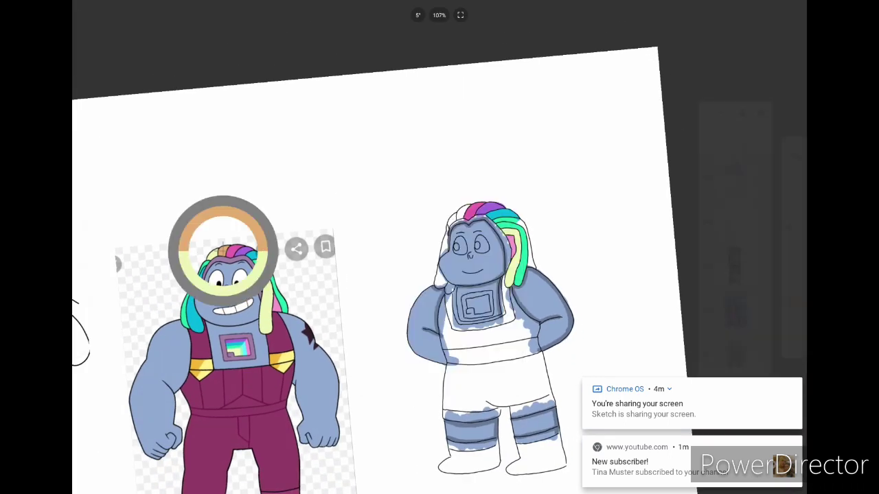
scroll(487, 227, "up", 5)
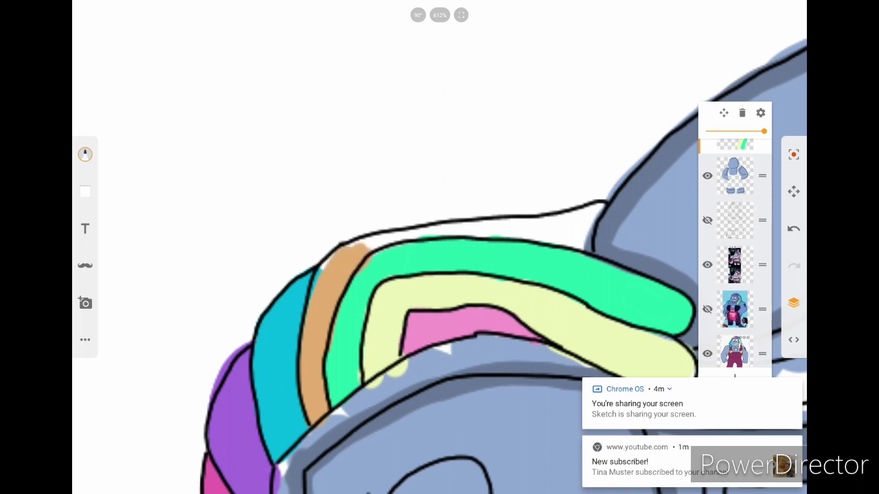
scroll(439, 247, "up", 1)
mouse_move(288, 333)
left_mouse_down()
mouse_move(412, 233)
mouse_move(505, 189)
mouse_move(583, 171)
left_mouse_up()
left_click_drag(508, 182, 560, 141)
scroll(440, 247, "down", 3)
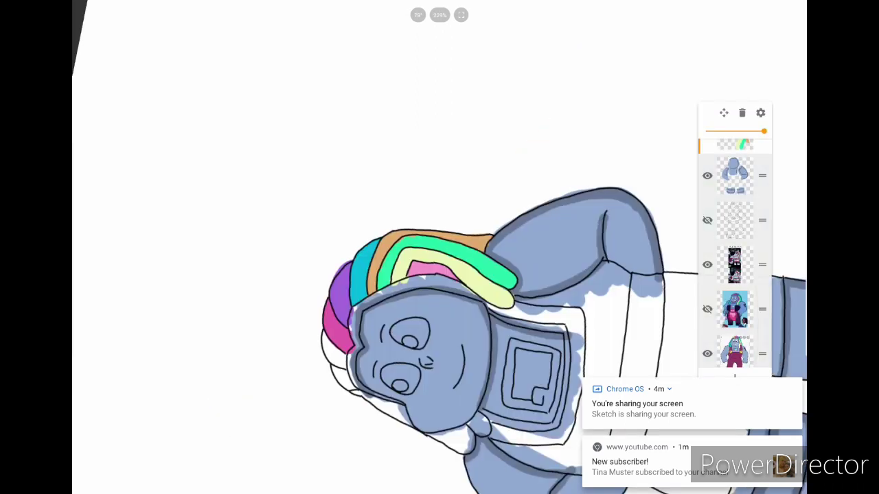
Reselect the bright green and touch up the long green dreadlock's edge beside the orange one.
scroll(439, 247, "up", 3)
left_click(85, 154)
left_click(391, 369)
left_click(85, 154)
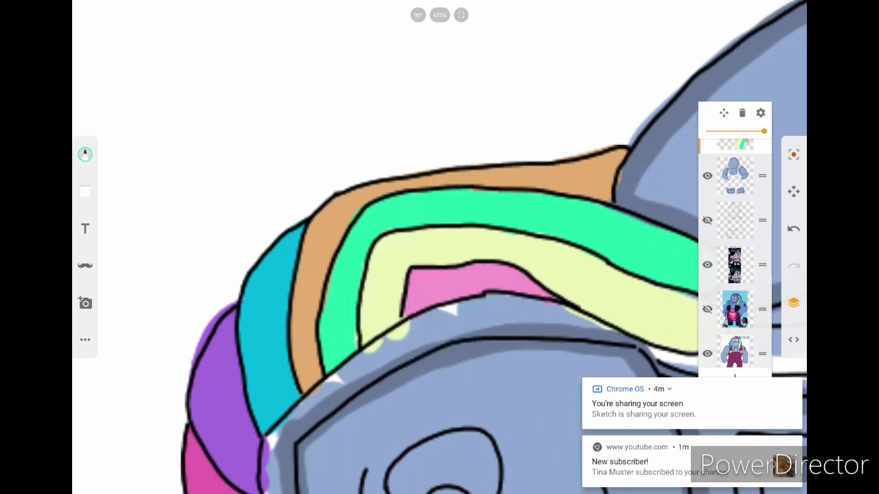
Sample the light orange again and fill the strand beside the magenta one on top of the head.
scroll(440, 247, "down", 5)
left_click(85, 154)
left_click(85, 154)
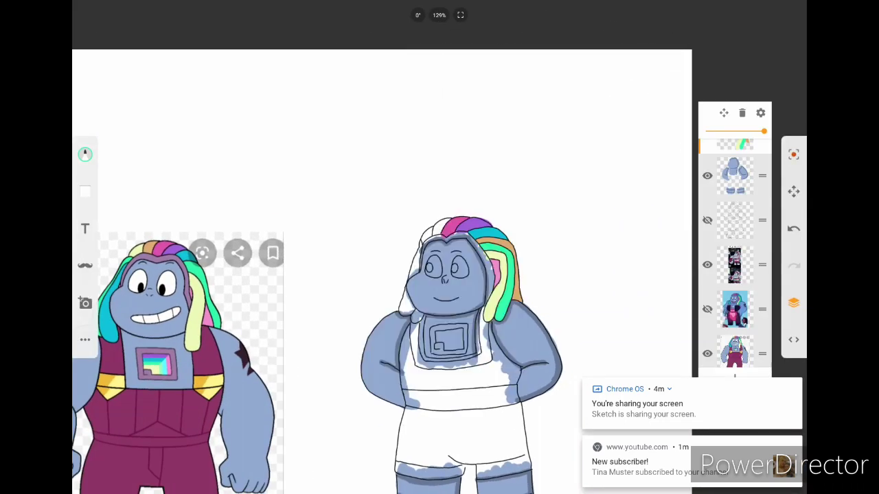
scroll(440, 247, "up", 5)
mouse_move(261, 254)
left_mouse_down()
mouse_move(281, 302)
mouse_move(296, 243)
mouse_move(271, 302)
mouse_move(323, 227)
mouse_move(398, 168)
mouse_move(289, 220)
left_mouse_up()
left_click(85, 154)
left_click(85, 153)
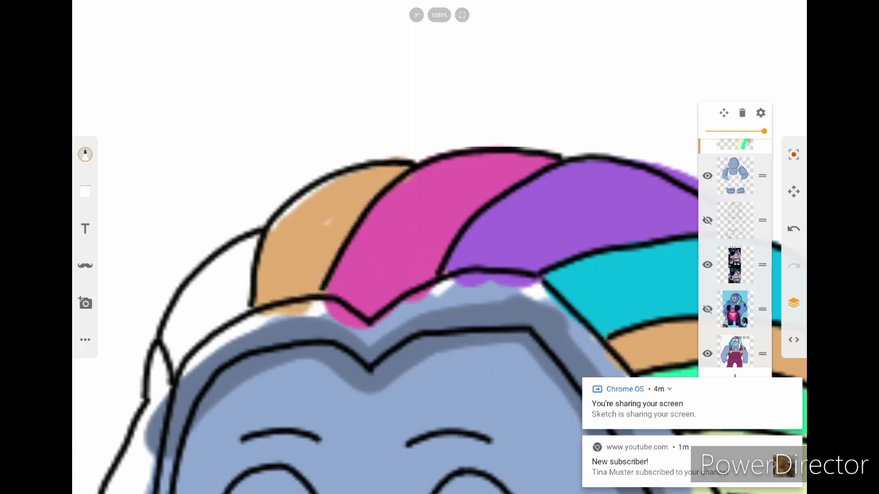
Sample the reference hair's pale yellow and fill the strand beside the small orange one.
scroll(439, 247, "down", 5)
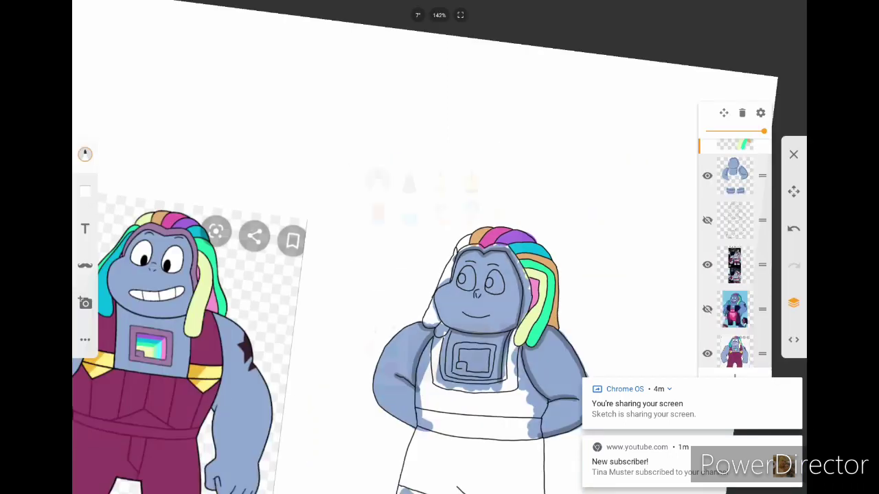
left_click(86, 154)
left_click(438, 231)
scroll(446, 240, "up", 5)
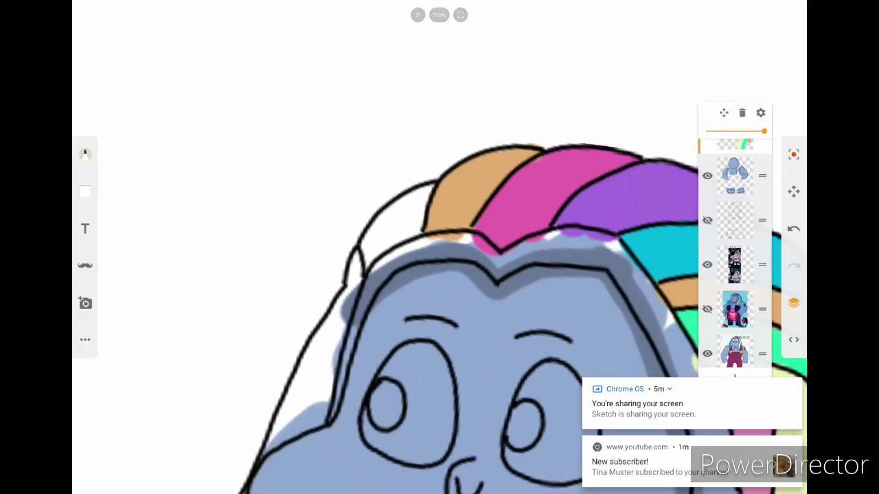
left_click_drag(385, 237, 416, 205)
Sample the reference hair's bright green and paint the long dreadlock above and below the cheek on the head's far side.
scroll(439, 248, "down", 5)
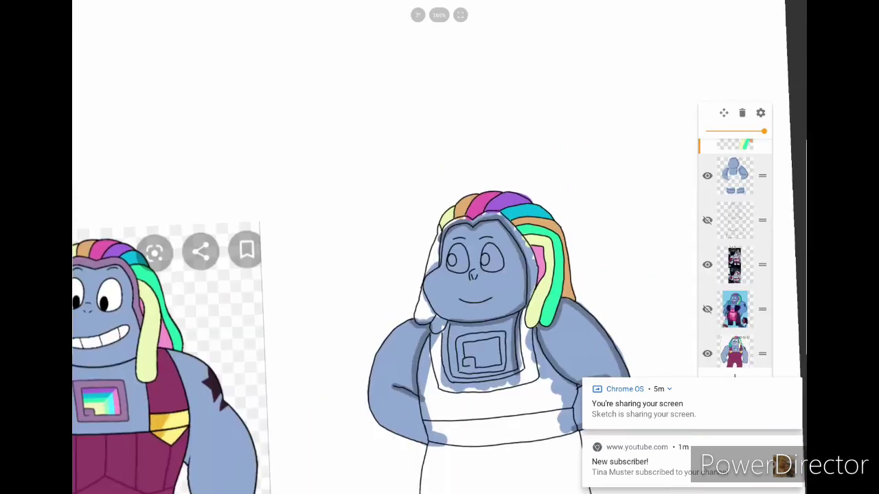
left_click(86, 153)
left_click(438, 247)
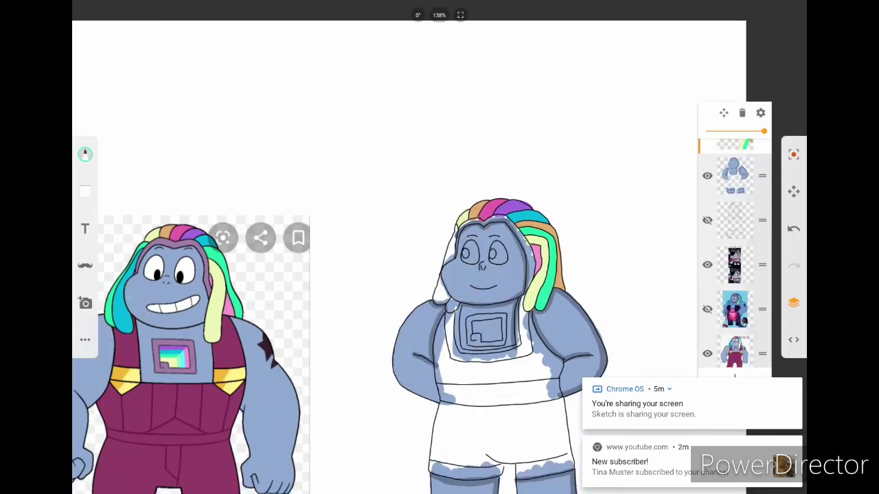
scroll(453, 273, "up", 5)
left_click(336, 352)
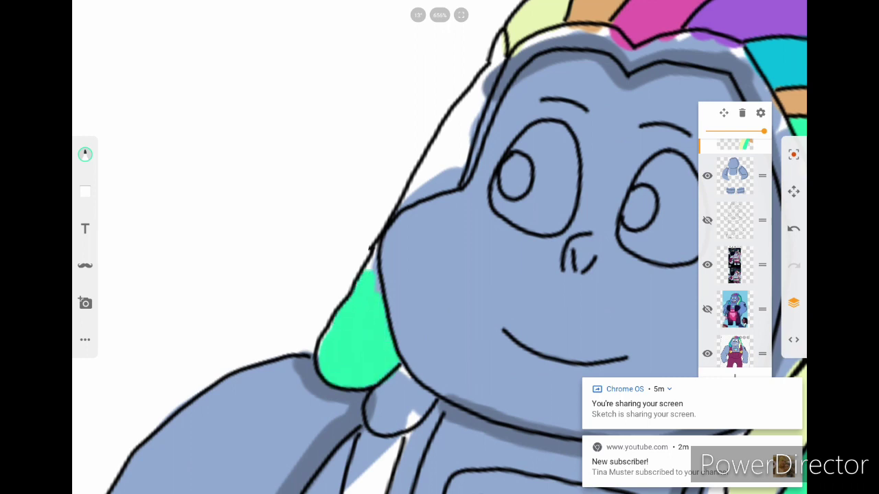
scroll(481, 226, "up", 2)
mouse_move(347, 256)
left_mouse_down()
mouse_move(384, 234)
mouse_move(431, 223)
mouse_move(522, 55)
mouse_move(424, 194)
left_mouse_up()
left_click_drag(477, 92, 415, 209)
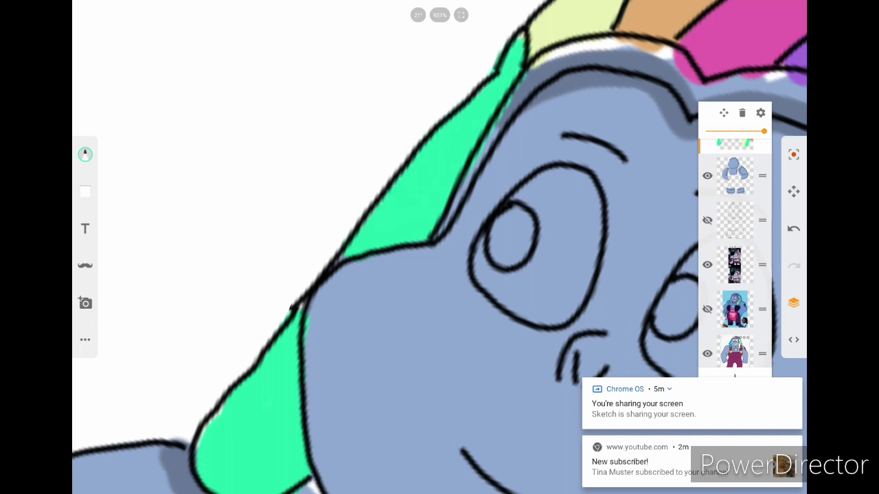
Sample the reference hair's turquoise and fill the small lock under the chin beside the green dreadlock.
scroll(439, 247, "down", 10)
left_click(85, 155)
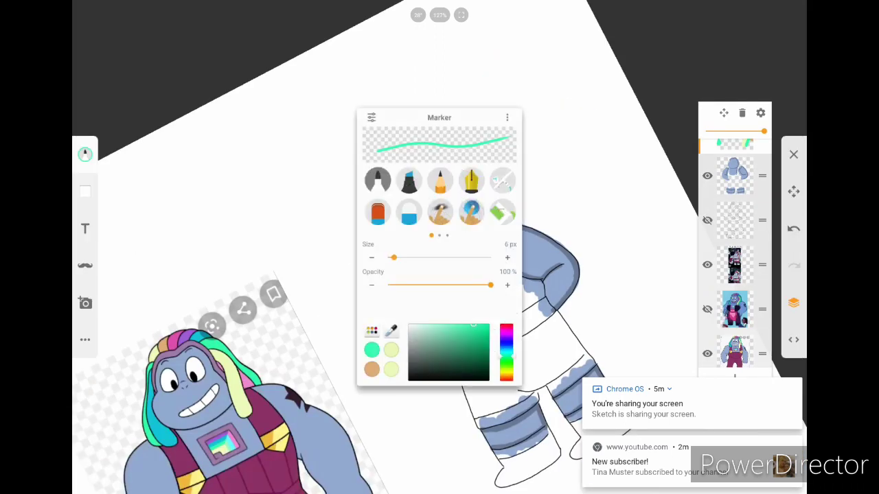
left_click(85, 154)
scroll(453, 227, "up", 7)
scroll(440, 247, "down", 7)
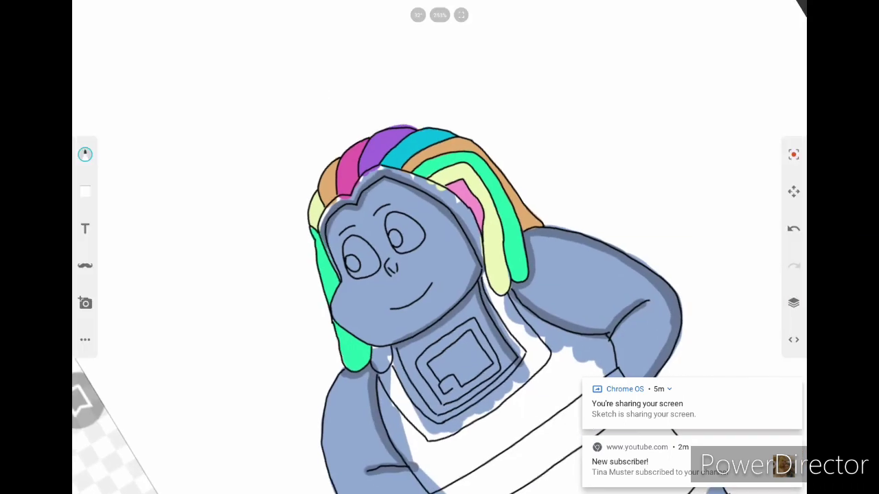
scroll(439, 247, "up", 7)
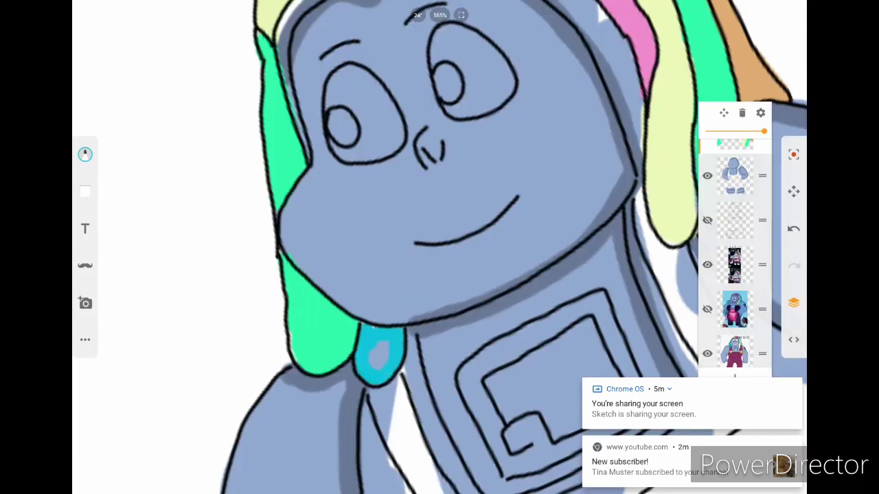
scroll(439, 247, "down", 7)
Pick a darker turquoise and shade the small lock under the chin and the outer edge of the turquoise strand.
scroll(440, 247, "up", 8)
left_click(85, 155)
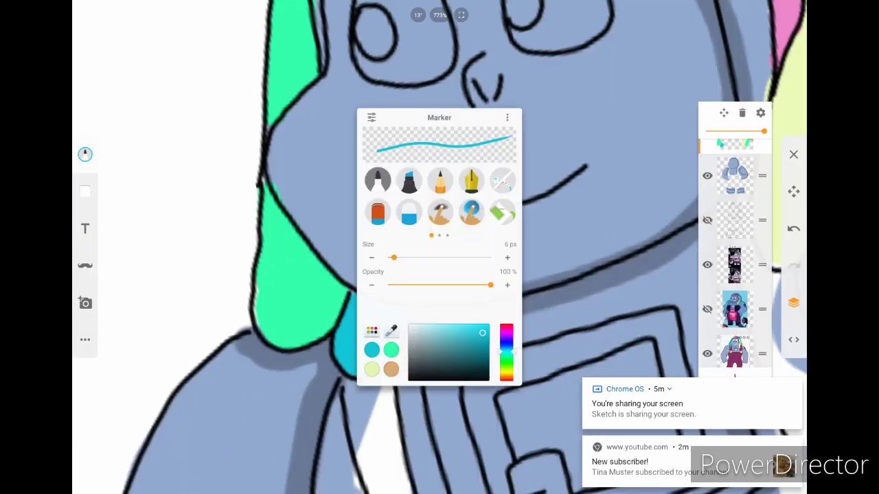
left_click(85, 155)
left_click_drag(356, 297, 340, 368)
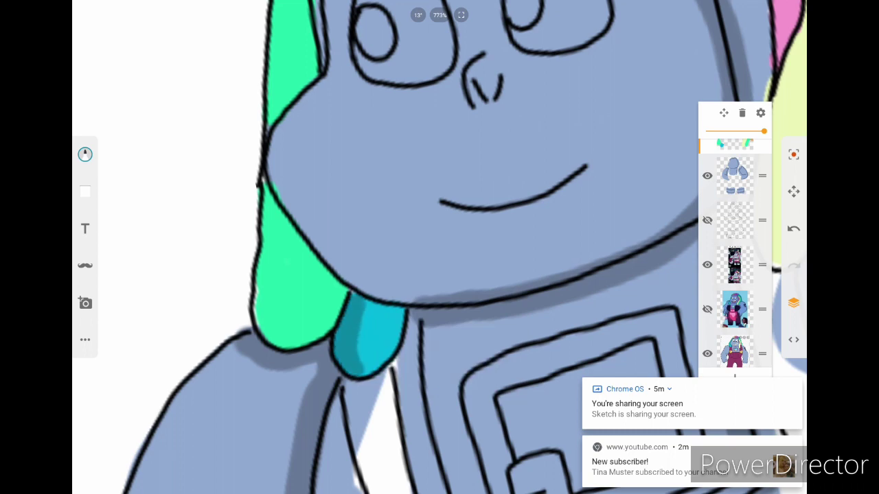
scroll(439, 247, "down", 7)
scroll(439, 247, "up", 7)
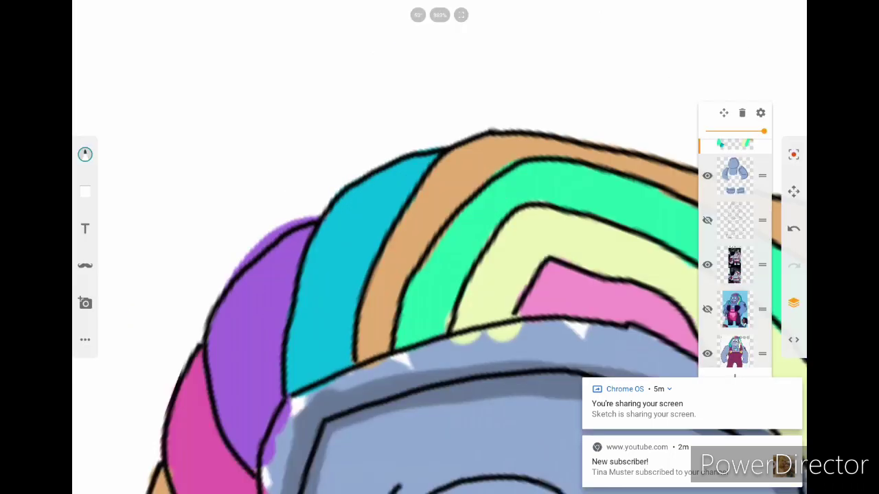
mouse_move(292, 399)
left_mouse_down()
mouse_move(330, 243)
mouse_move(429, 151)
left_mouse_up()
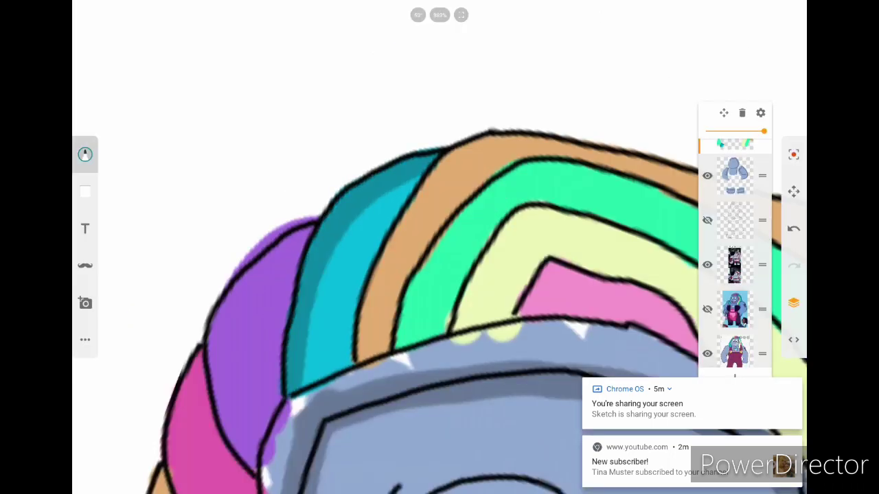
Sample the purple strand's colour, darken it and shade the strand's outer edge.
left_click(85, 155)
left_click(390, 331)
left_click(247, 289)
left_click(85, 155)
left_click(85, 154)
scroll(440, 247, "down", 3)
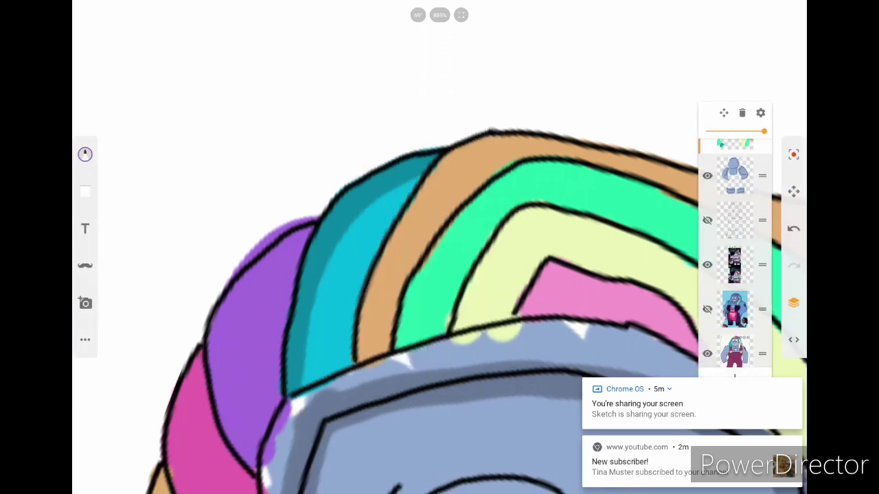
mouse_move(265, 474)
left_mouse_down()
mouse_move(220, 352)
mouse_move(309, 230)
left_mouse_up()
Sample the magenta strand's colour, darken it and shade the strand's outer edge at 6 px.
scroll(440, 247, "down", 2)
scroll(439, 247, "down", 2)
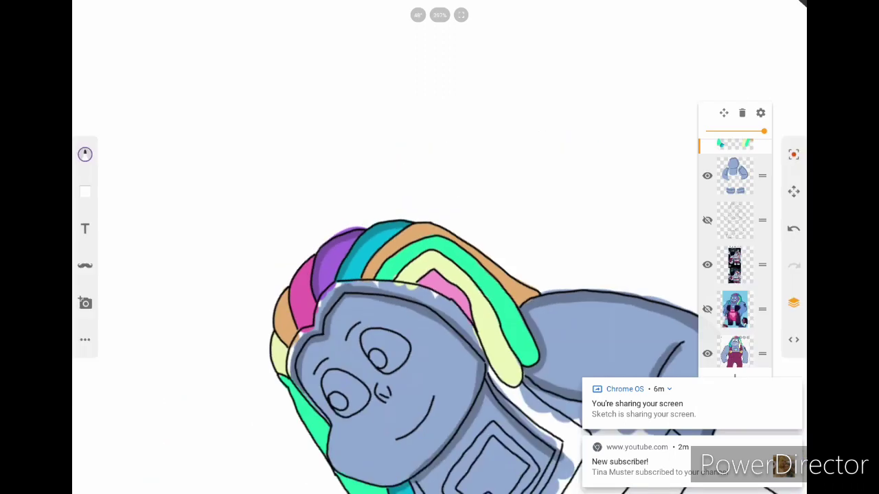
left_click(86, 154)
left_click(86, 155)
left_click(85, 155)
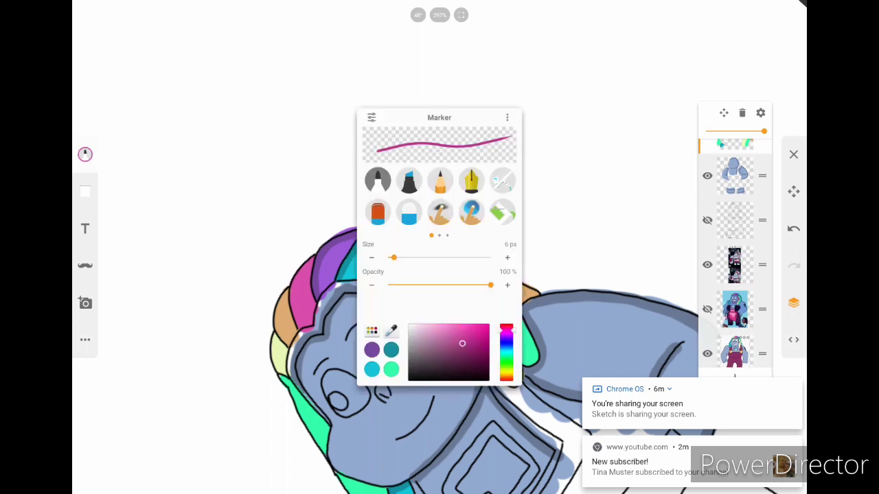
left_click(85, 154)
scroll(439, 248, "up", 5)
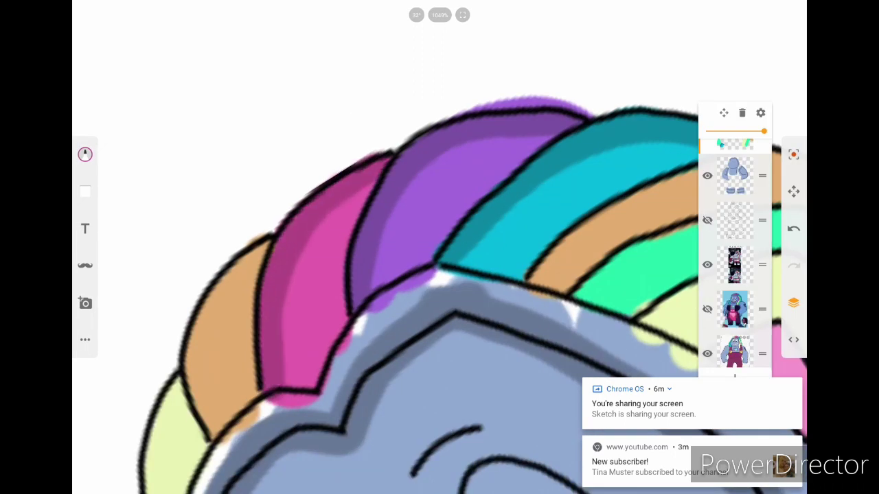
Sample the orange, darken it to brown and shade the outer edge of the orange strand beside the magenta one.
left_click(85, 155)
left_click(85, 155)
left_click(85, 155)
left_click(85, 155)
mouse_move(223, 440)
left_mouse_down()
mouse_move(203, 323)
mouse_move(260, 237)
left_mouse_up()
Shade the long orange dreadlock's outer edge with the same brown, from the hairline down to the shoulder.
scroll(439, 247, "down", 5)
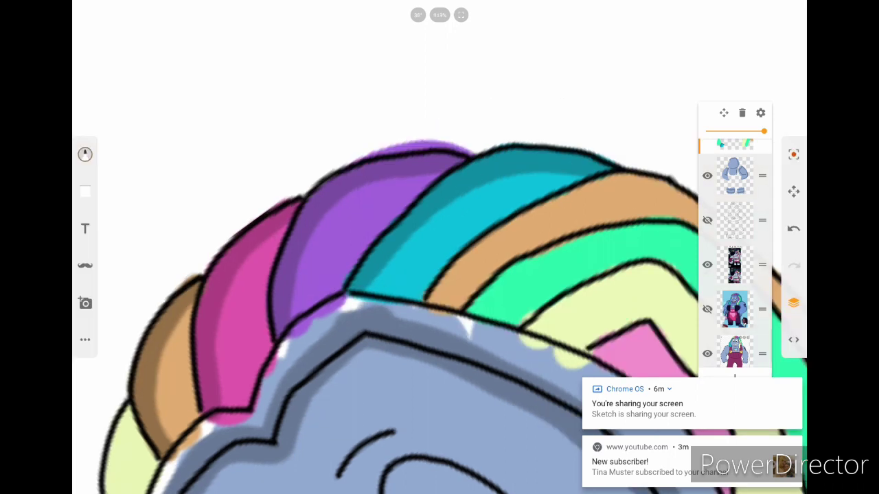
mouse_move(432, 314)
left_mouse_down()
mouse_move(552, 203)
mouse_move(670, 172)
left_mouse_up()
scroll(439, 247, "up", 3)
scroll(439, 247, "up", 3)
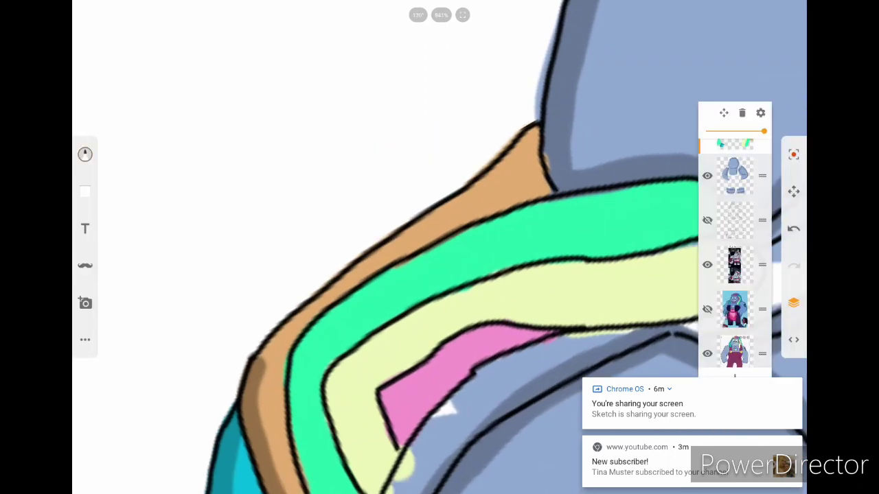
mouse_move(254, 364)
left_mouse_down()
mouse_move(302, 317)
mouse_move(515, 162)
left_mouse_up()
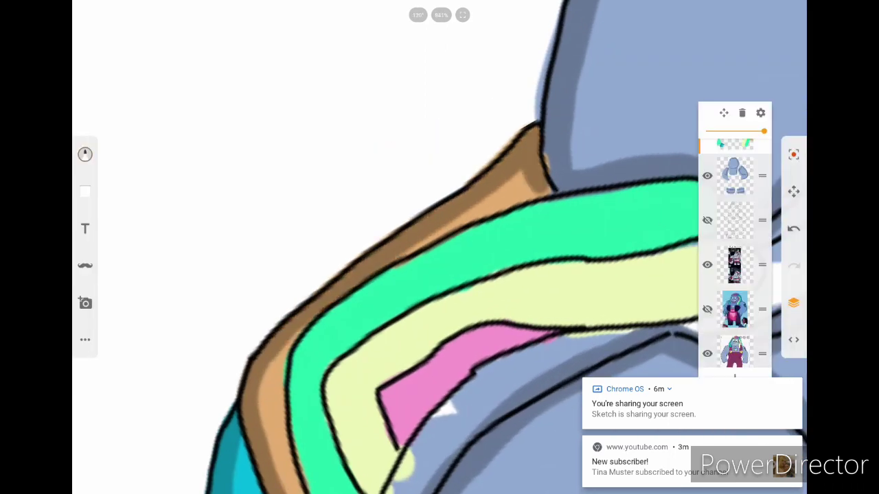
Sample the bright green, darken it and shade the long green dreadlock's outer edge from the hairline to its rounded tip.
scroll(439, 247, "down", 5)
left_click(85, 154)
left_click(85, 155)
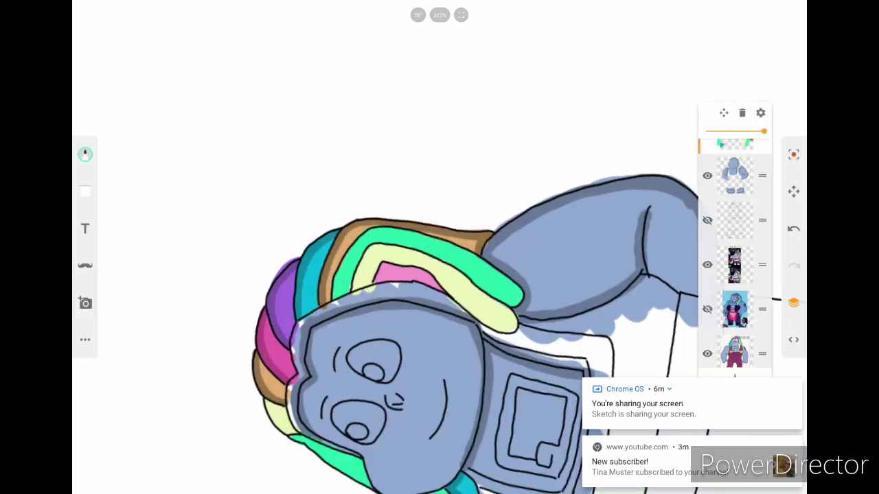
left_click(85, 154)
left_click(85, 155)
scroll(439, 247, "up", 4)
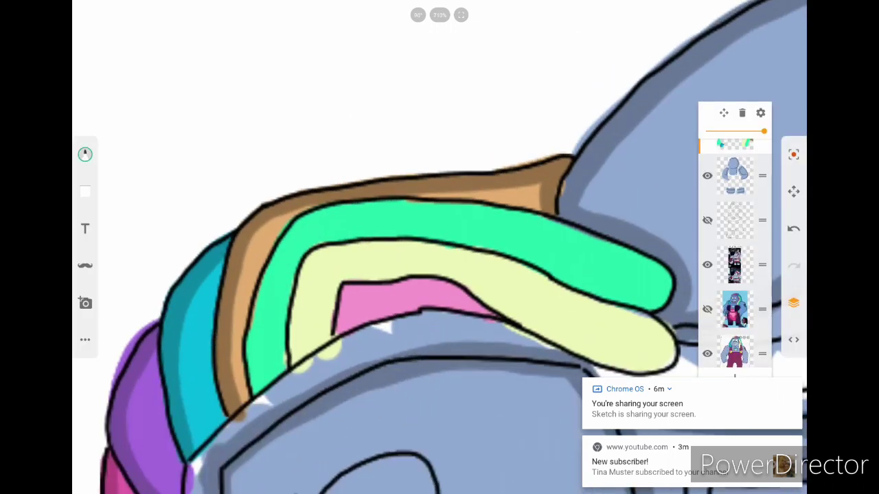
left_click_drag(251, 394, 266, 292)
scroll(440, 247, "up", 1)
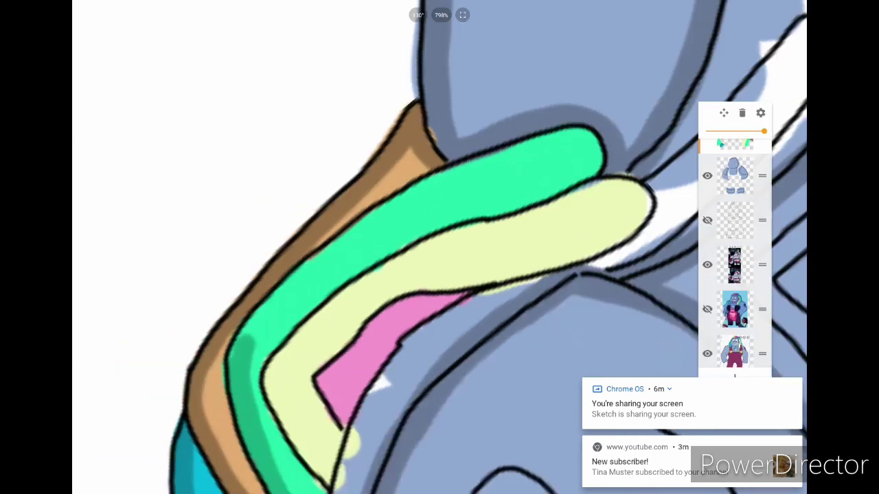
mouse_move(248, 335)
left_mouse_down()
mouse_move(434, 199)
mouse_move(593, 135)
left_mouse_up()
left_click_drag(527, 144, 245, 331)
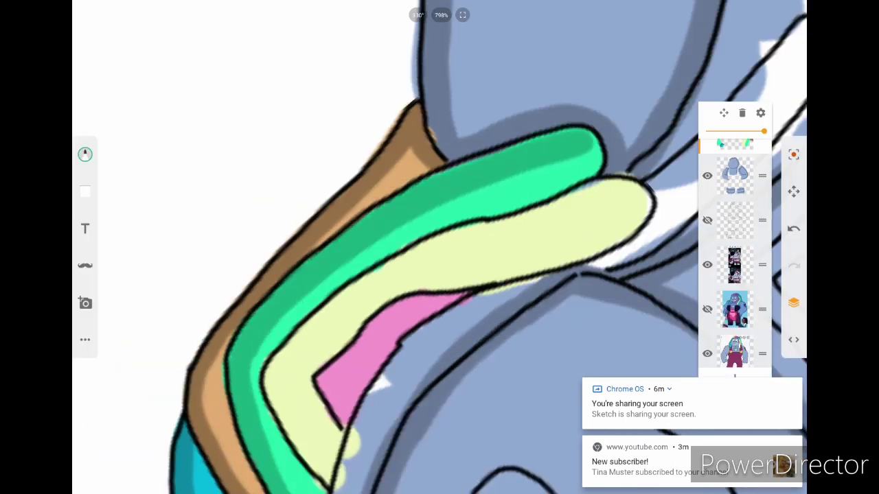
Shade the green dreadlock below the cheek on the head's far side with the same darker green along its inner edge.
scroll(439, 247, "down", 3)
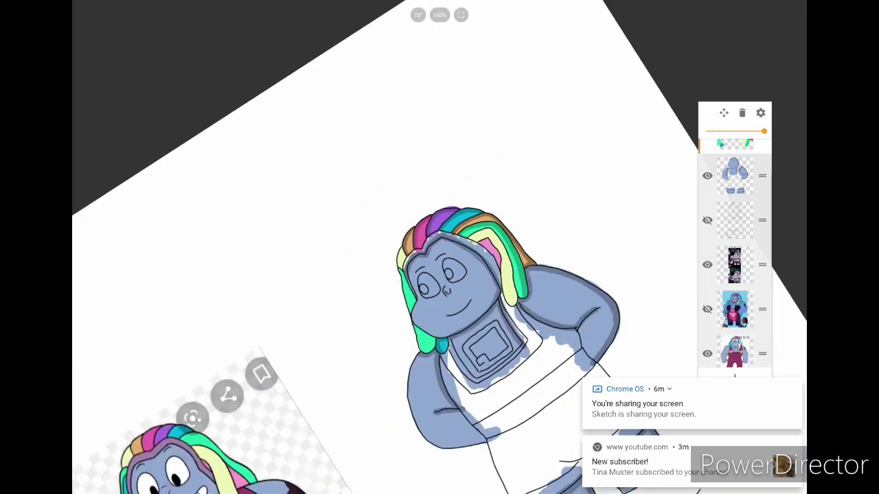
scroll(439, 247, "up", 3)
left_click_drag(327, 350, 374, 291)
left_click_drag(357, 339, 376, 276)
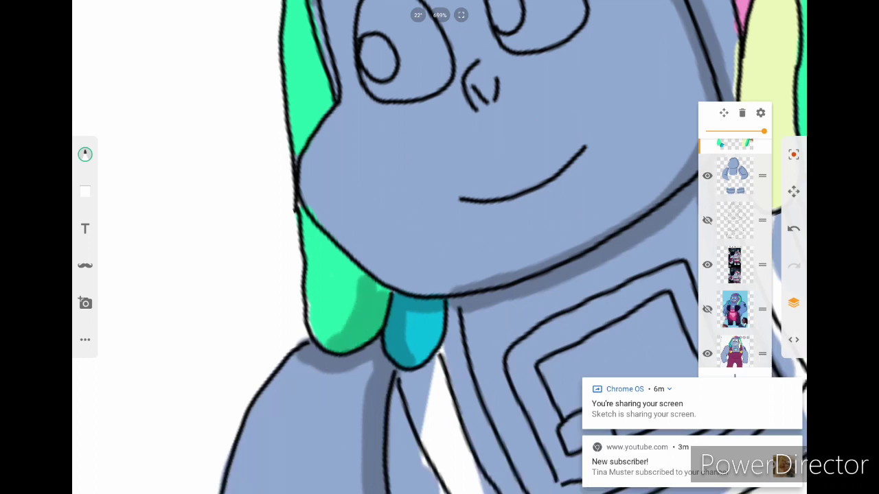
scroll(439, 248, "down", 3)
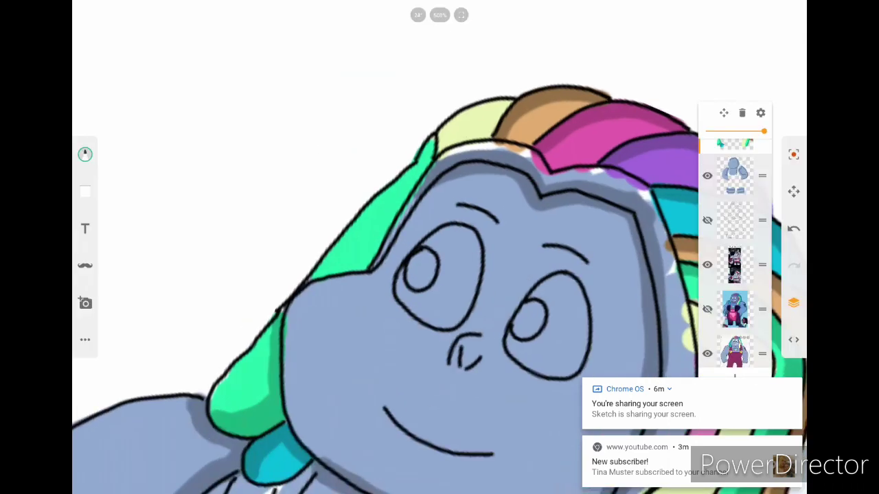
Sample the pale yellow hair, darken it to olive and shade the short yellow strand's edge beside the orange one.
scroll(439, 247, "down", 3)
left_click(85, 153)
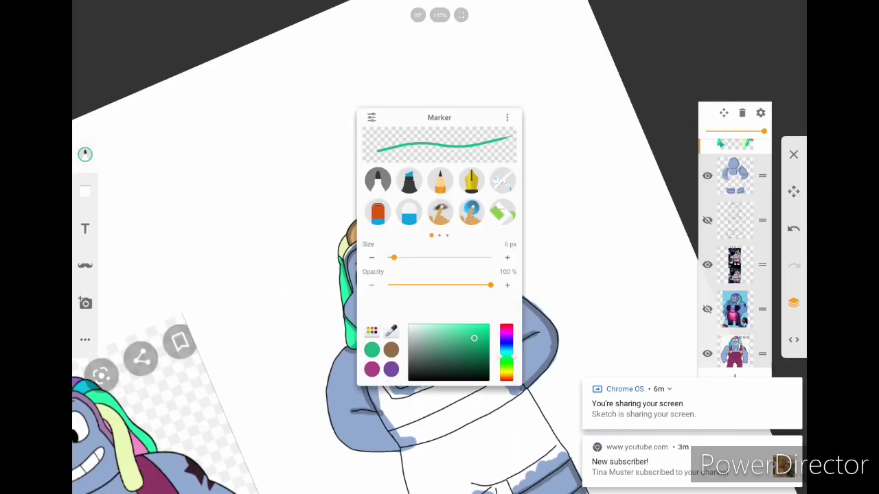
left_click(391, 331)
left_click(344, 239)
scroll(439, 247, "up", 3)
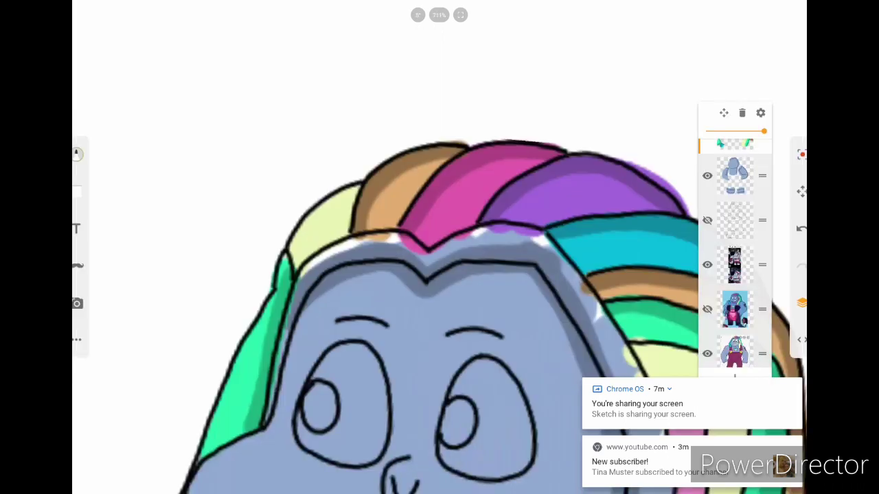
scroll(439, 247, "down", 2)
scroll(440, 248, "up", 3)
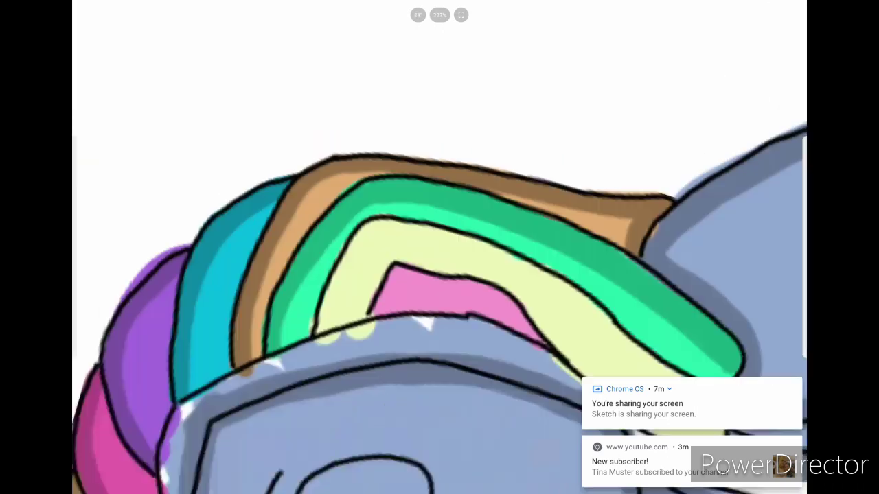
Shade the long pale yellow dreadlock's outer edge with the same olive, from the hairline to its rounded tip.
left_click(801, 303)
scroll(440, 247, "up", 1)
scroll(440, 247, "up", 2)
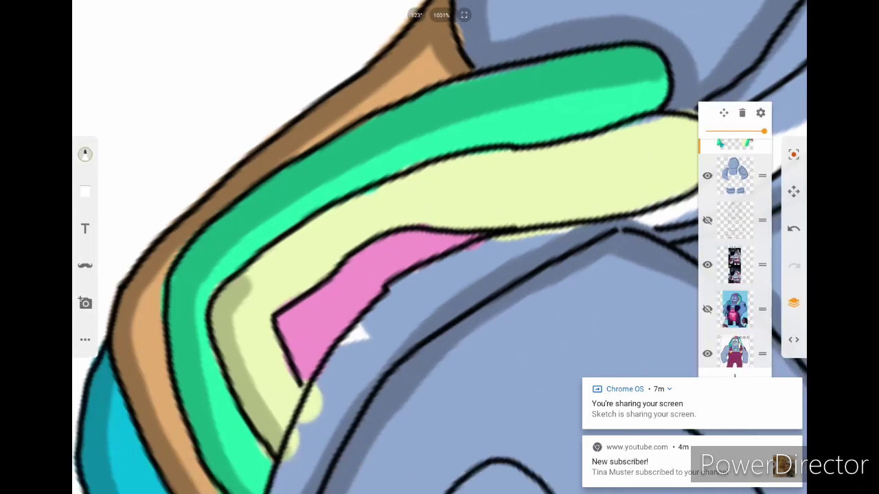
mouse_move(241, 289)
left_mouse_down()
mouse_move(320, 226)
mouse_move(396, 186)
mouse_move(566, 154)
mouse_move(651, 121)
left_mouse_up()
scroll(439, 247, "down", 1)
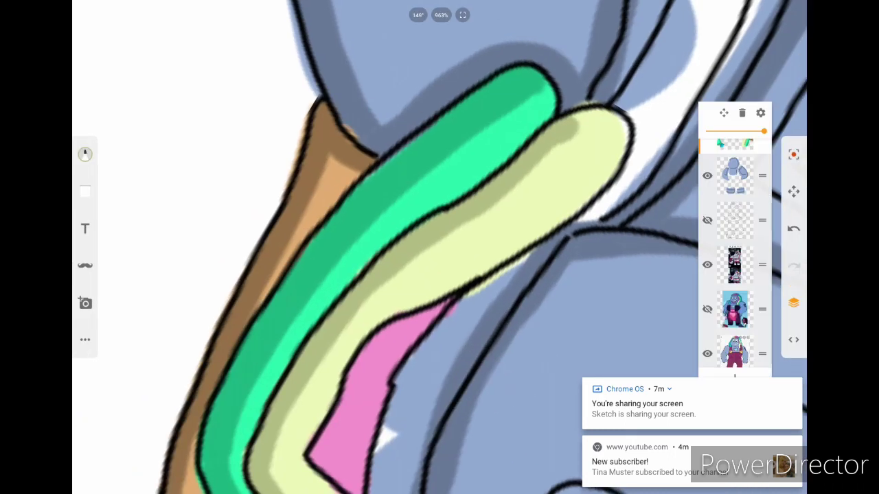
Sample the light pink, darken it and shade the outer edge of the pink strand beneath the yellow dreadlock.
scroll(439, 247, "down", 3)
left_click(86, 154)
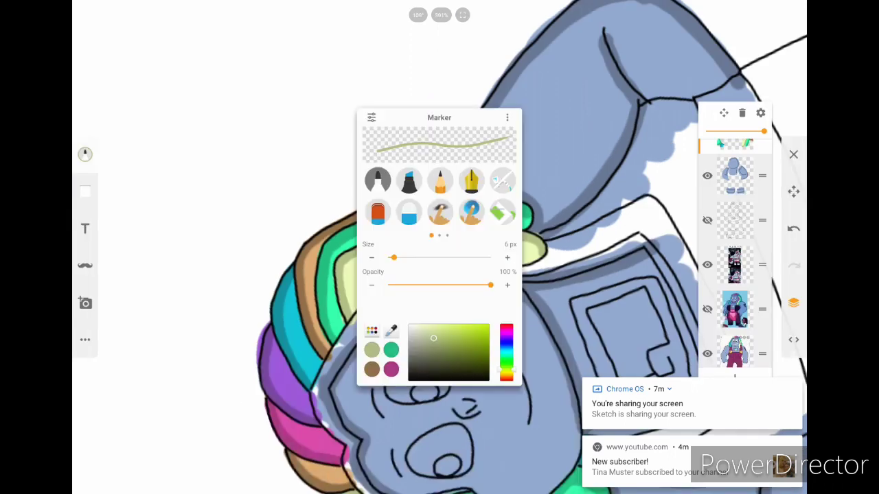
left_click(85, 154)
left_click(85, 154)
left_click(443, 328)
scroll(439, 247, "up", 2)
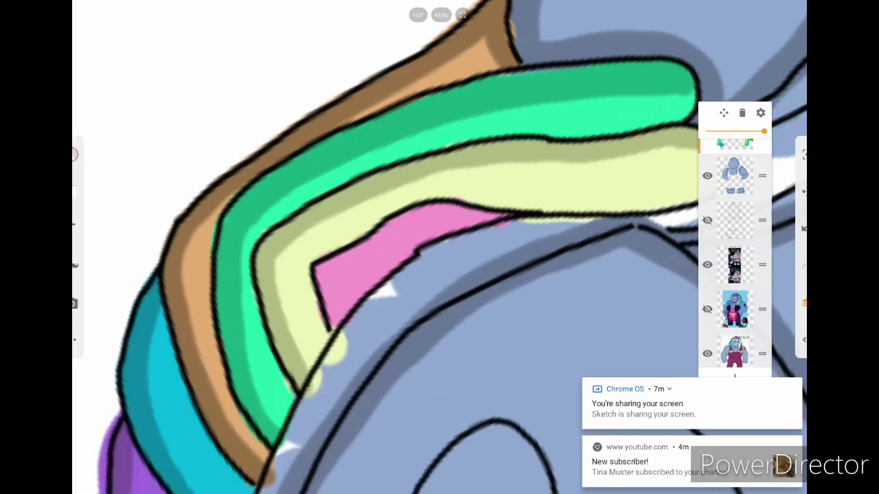
mouse_move(344, 330)
left_mouse_down()
mouse_move(326, 281)
mouse_move(402, 221)
mouse_move(505, 213)
mouse_move(513, 234)
left_mouse_up()
scroll(440, 247, "down", 3)
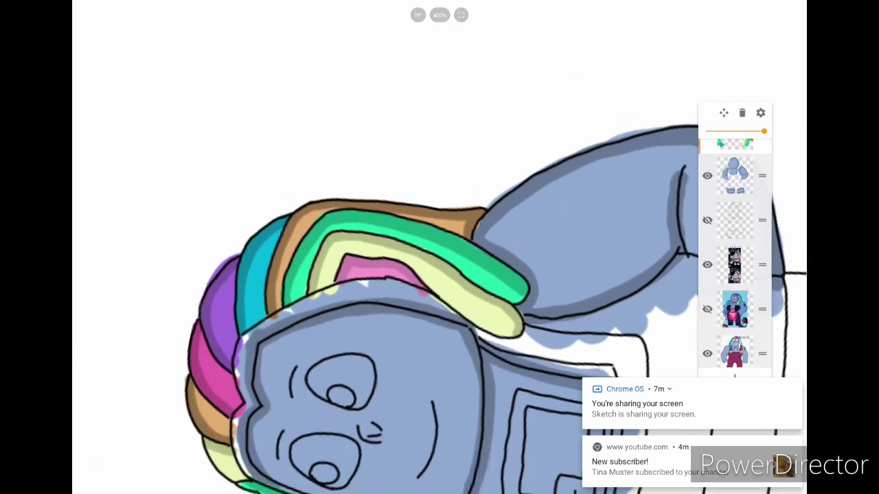
Sample the muted purple of the reference character's hairline band and paint the band from the forehead peak across below the near-side strands.
scroll(440, 247, "down", 3)
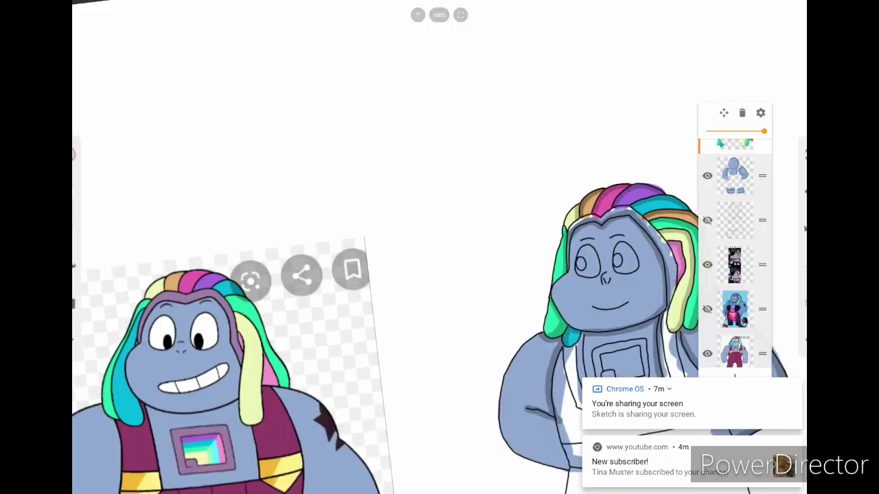
left_click(85, 154)
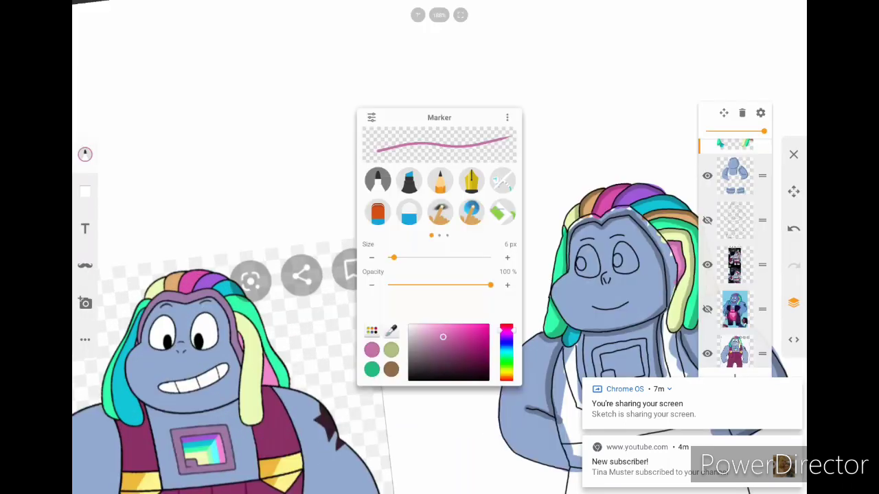
left_click(197, 298)
left_click_drag(647, 274, 422, 274)
scroll(439, 274, "up", 1)
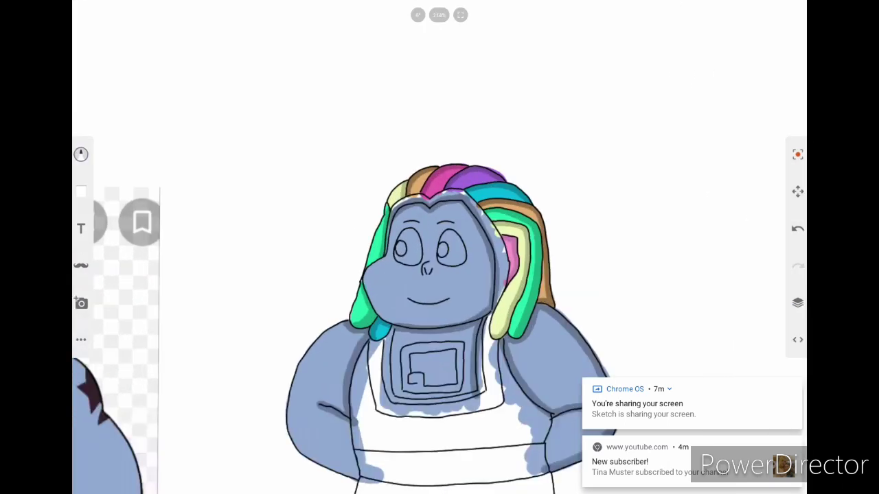
left_click(797, 302)
scroll(439, 275, "up", 3)
scroll(439, 275, "up", 5)
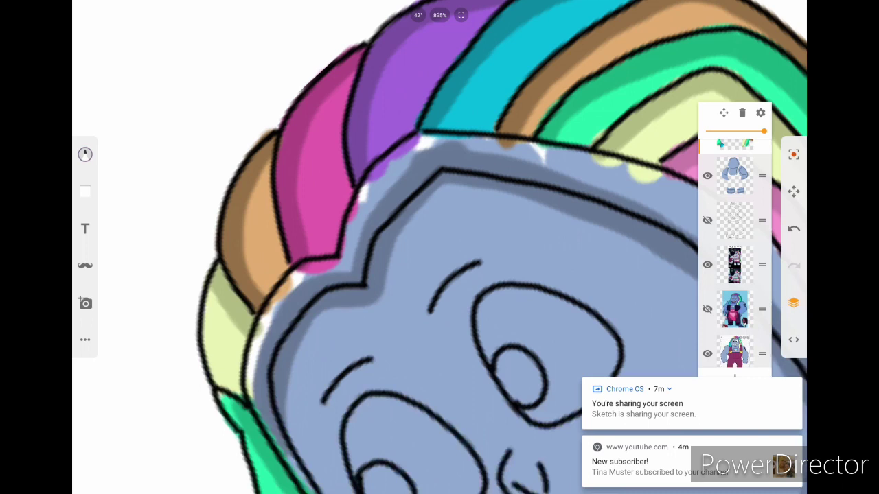
left_click_drag(343, 262, 378, 182)
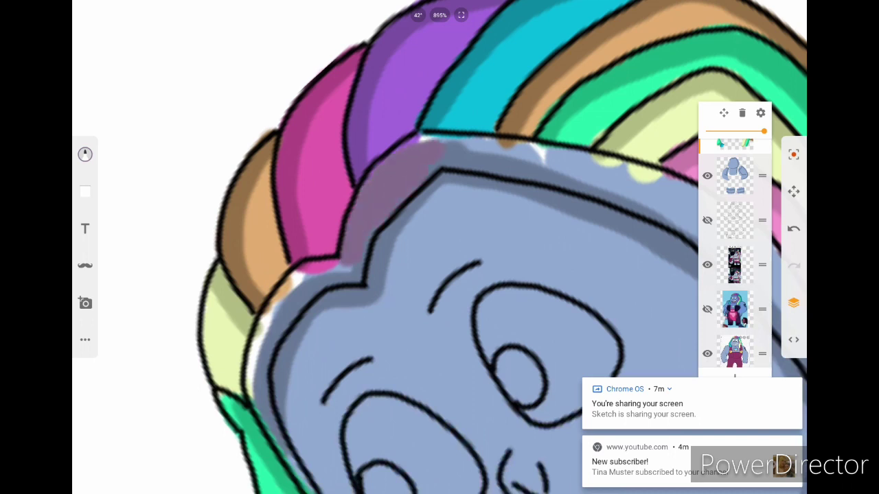
scroll(440, 275, "up", 2)
mouse_move(323, 233)
left_mouse_down()
mouse_move(493, 136)
mouse_move(497, 122)
mouse_move(578, 100)
mouse_move(672, 89)
mouse_move(632, 72)
mouse_move(697, 51)
left_mouse_up()
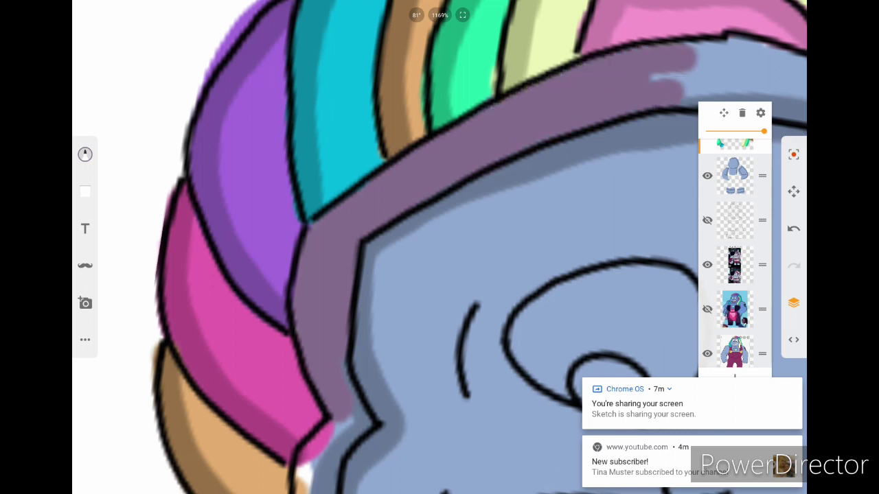
Fill the remaining near-side length of the hairline band with the muted purple, down past the pink strand to the yellow dreadlock.
scroll(439, 247, "down", 2)
left_click_drag(295, 257, 364, 192)
mouse_move(292, 227)
left_mouse_down()
mouse_move(394, 165)
mouse_move(504, 146)
left_mouse_up()
left_click_drag(357, 202, 436, 165)
scroll(440, 247, "down", 3)
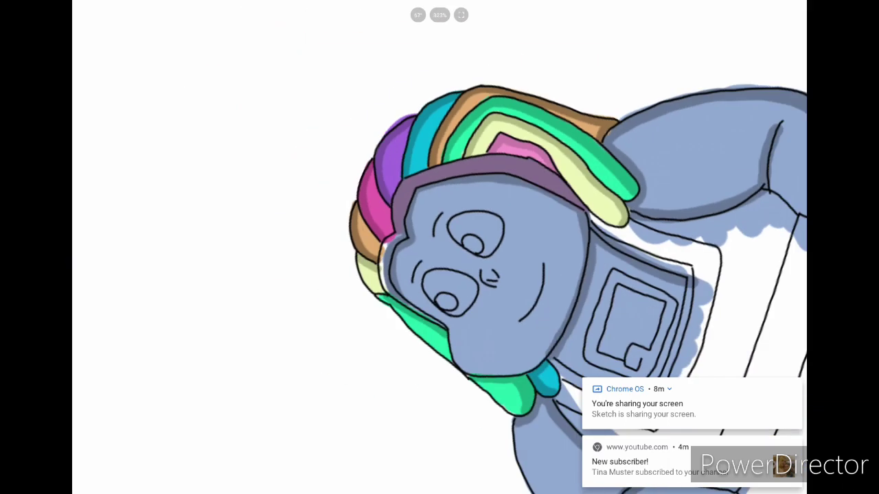
Undo the last stroke and paint the far-side part of the hairline band purple, from the green dreadlock to the forehead peak.
scroll(440, 247, "up", 3)
key("ctrl+z")
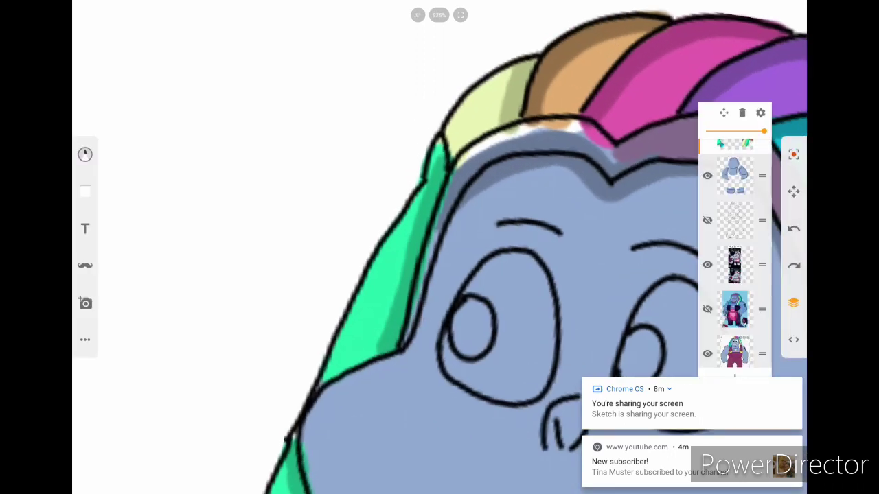
scroll(440, 248, "up", 1)
left_click_drag(295, 302, 282, 388)
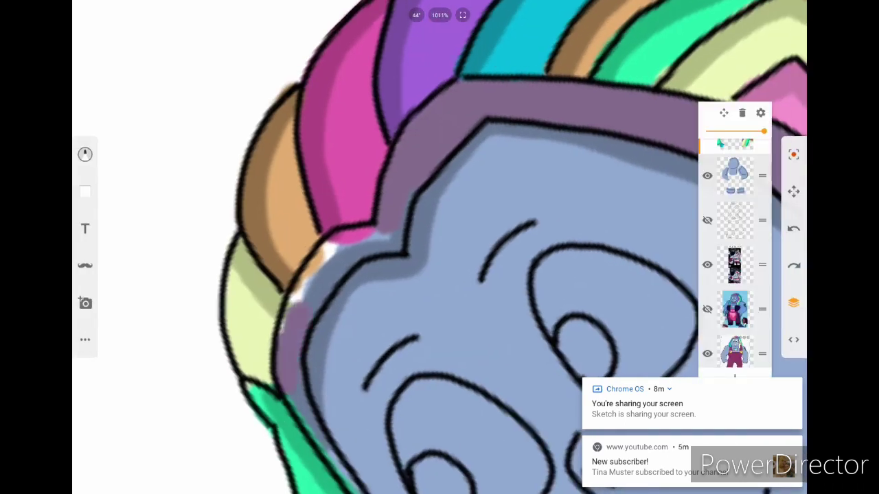
Darken the muted purple and shade the hairline band's outer edge from the far side past the forehead peak to the blue strand.
left_click(85, 155)
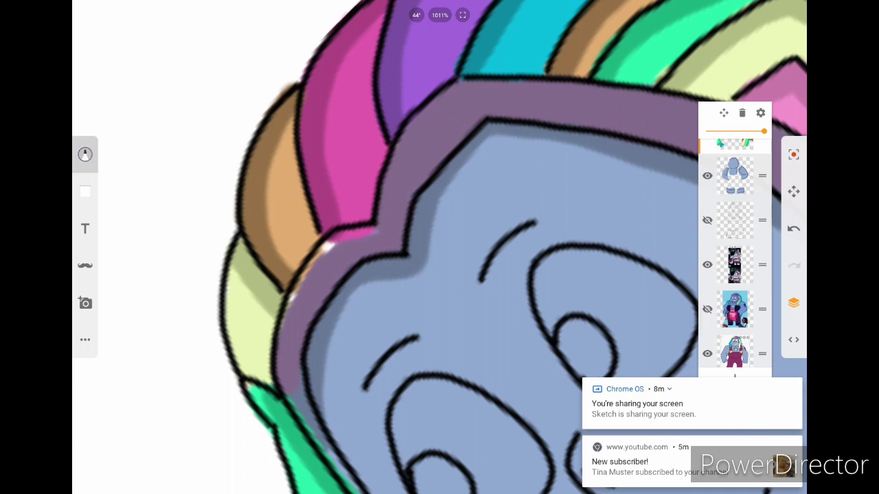
left_click(85, 154)
mouse_move(278, 388)
left_mouse_down()
mouse_move(292, 302)
mouse_move(384, 227)
left_mouse_up()
scroll(440, 247, "down", 5)
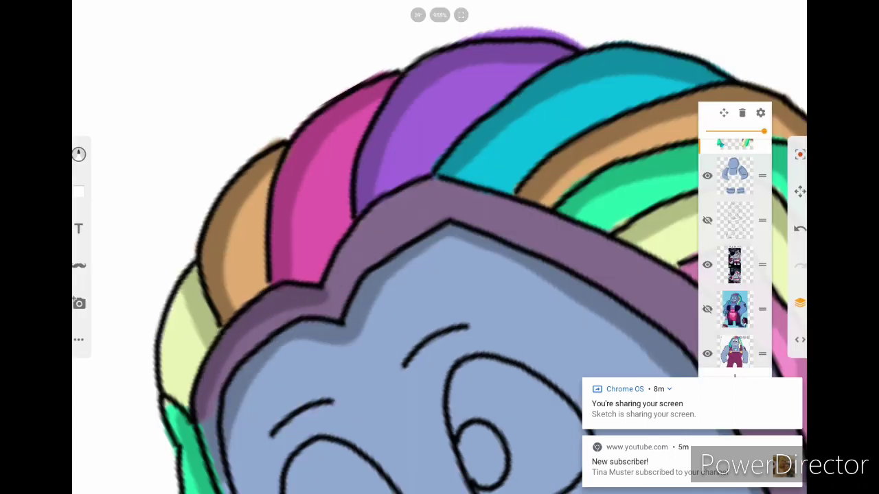
mouse_move(346, 296)
left_mouse_down()
mouse_move(326, 262)
mouse_move(430, 182)
left_mouse_up()
Shade the rest of the hairline band with the darker purple, along the near-side strands and the narrow strip beside the green dreadlock.
scroll(439, 247, "up", 3)
scroll(440, 247, "up", 3)
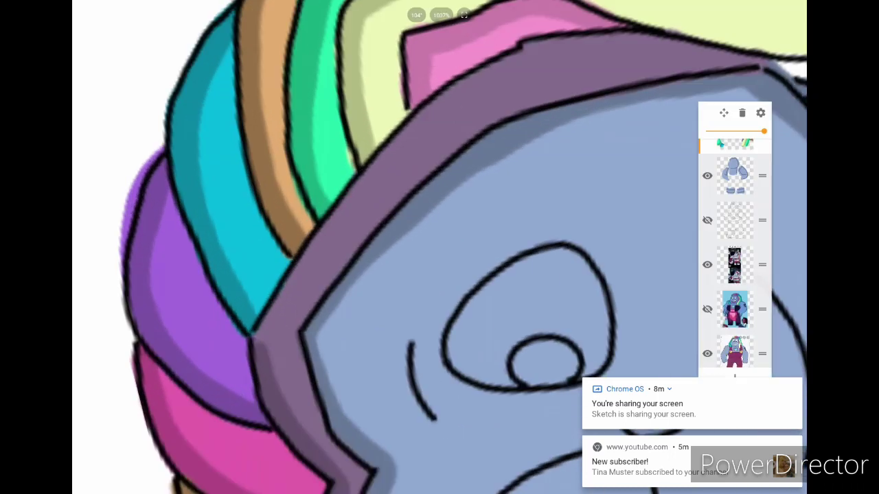
mouse_move(274, 336)
left_mouse_down()
mouse_move(330, 240)
mouse_move(618, 41)
left_mouse_up()
left_click_drag(508, 60, 370, 170)
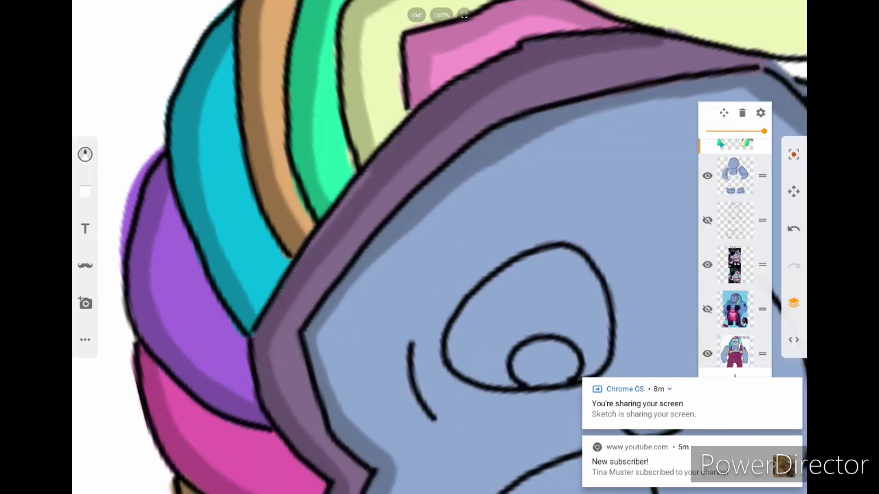
scroll(439, 247, "down", 5)
scroll(440, 247, "up", 4)
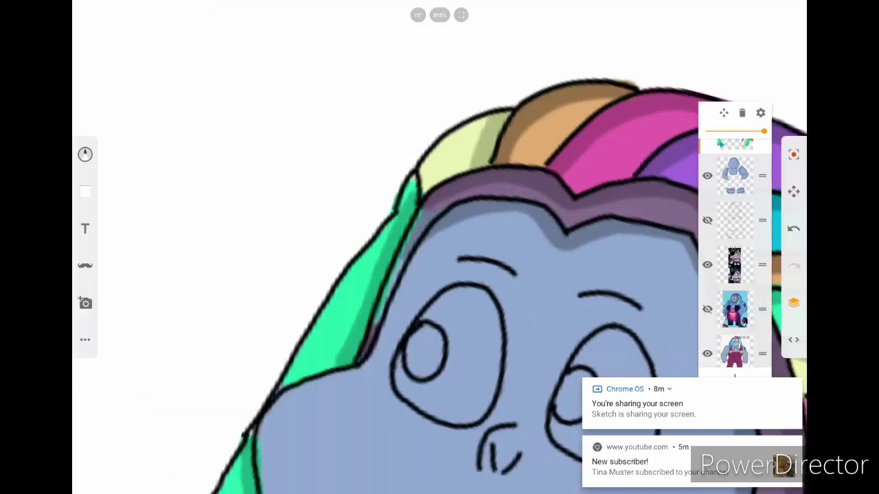
scroll(439, 247, "down", 3)
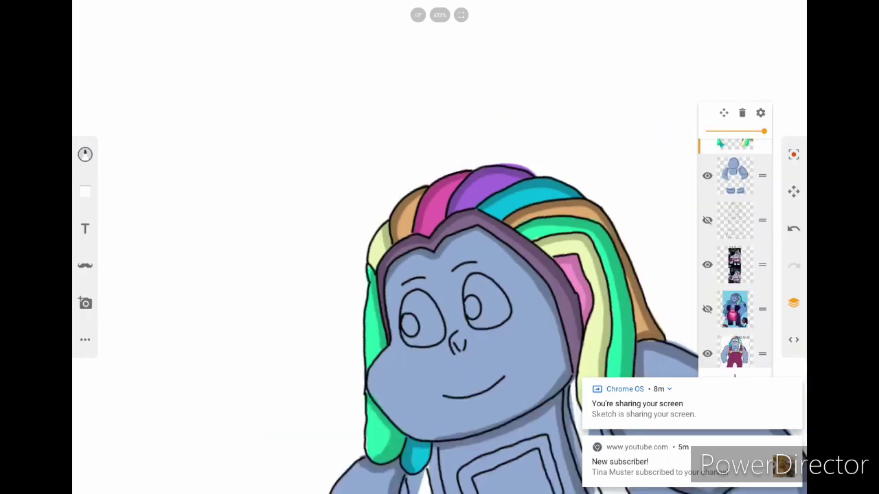
Set the marker to white and fill the far-side eye around its pupil.
scroll(439, 248, "up", 4)
left_click(86, 154)
left_click(376, 180)
scroll(439, 248, "up", 3)
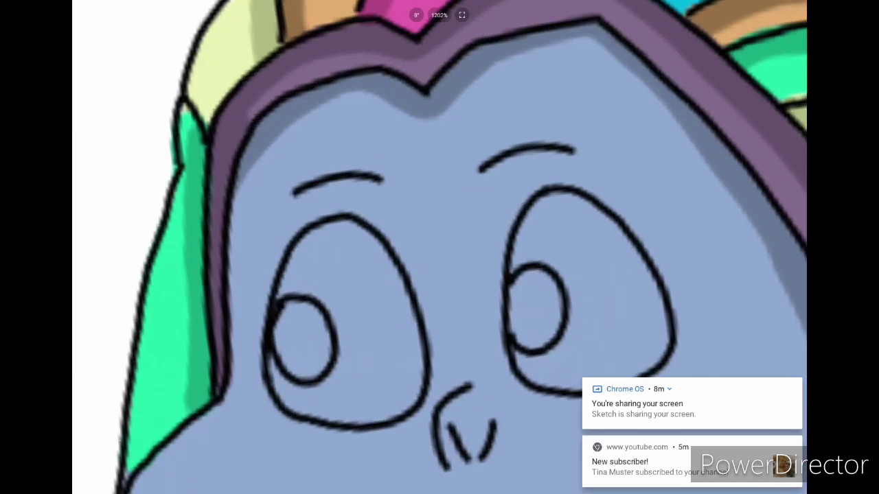
mouse_move(283, 309)
left_mouse_down()
mouse_move(312, 256)
mouse_move(361, 237)
mouse_move(409, 342)
mouse_move(334, 400)
mouse_move(273, 347)
left_mouse_up()
mouse_move(313, 254)
left_mouse_down()
mouse_move(353, 313)
mouse_move(368, 371)
mouse_move(330, 394)
mouse_move(392, 343)
left_mouse_up()
Fill the near-side eye white around its pupil.
scroll(440, 247, "down", 3)
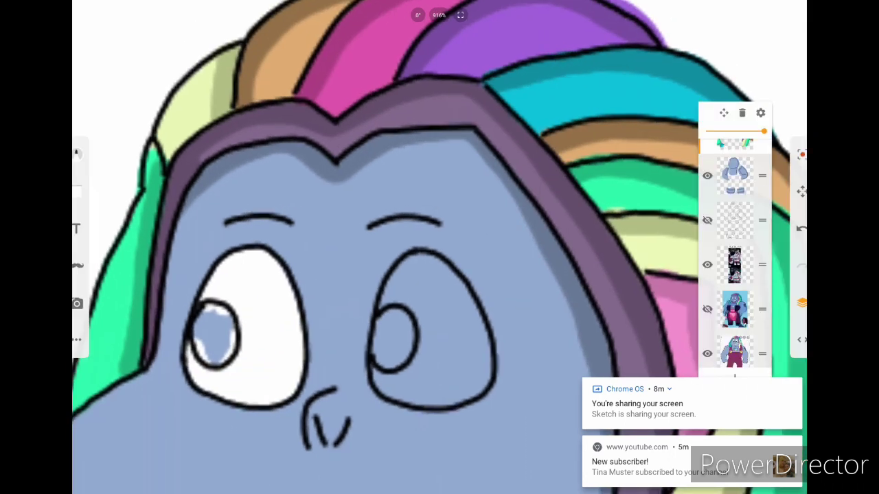
left_click_drag(405, 281, 392, 315)
mouse_move(420, 261)
left_mouse_down()
mouse_move(462, 309)
mouse_move(475, 377)
mouse_move(448, 399)
mouse_move(379, 364)
left_mouse_up()
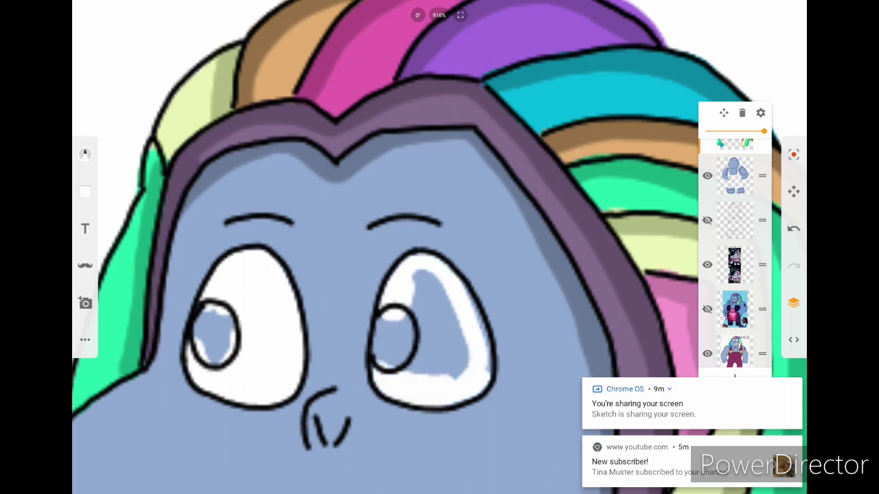
mouse_move(466, 286)
left_mouse_down()
mouse_move(422, 322)
mouse_move(416, 375)
mouse_move(440, 292)
mouse_move(460, 377)
left_mouse_up()
Switch the marker to black and fill both pupils solid.
left_click(85, 154)
left_click(85, 154)
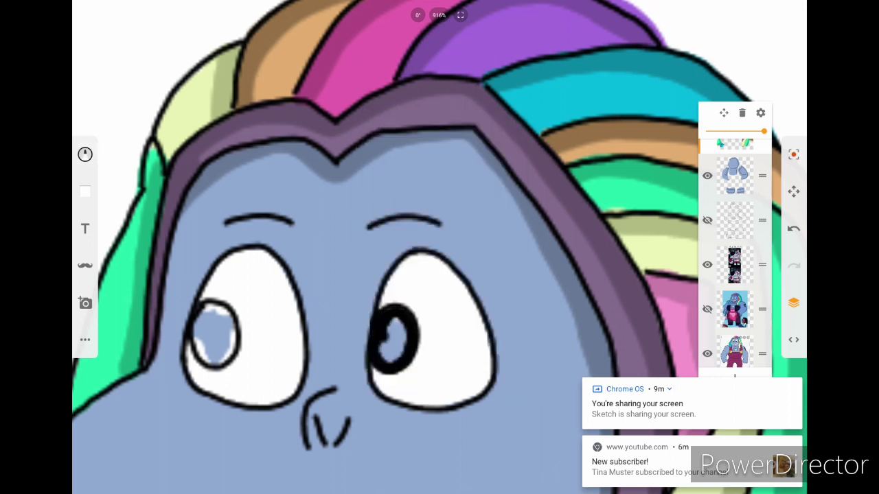
scroll(440, 248, "up", 5)
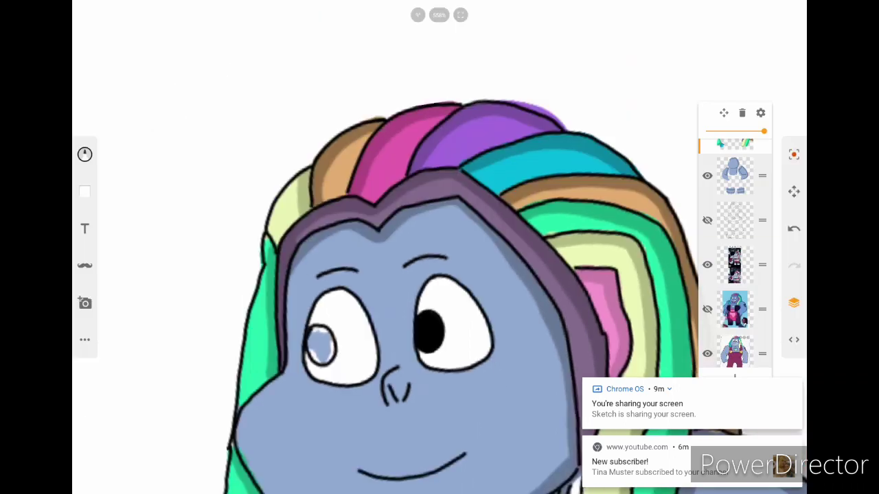
mouse_move(261, 378)
left_mouse_down()
mouse_move(293, 328)
mouse_move(341, 371)
mouse_move(341, 405)
mouse_move(290, 419)
mouse_move(276, 381)
mouse_move(290, 353)
mouse_move(311, 354)
mouse_move(331, 381)
mouse_move(282, 405)
left_mouse_up()
Set the marker to the reference's maroon and fill the far-side part of the top between the arm and the neckline.
scroll(439, 247, "down", 10)
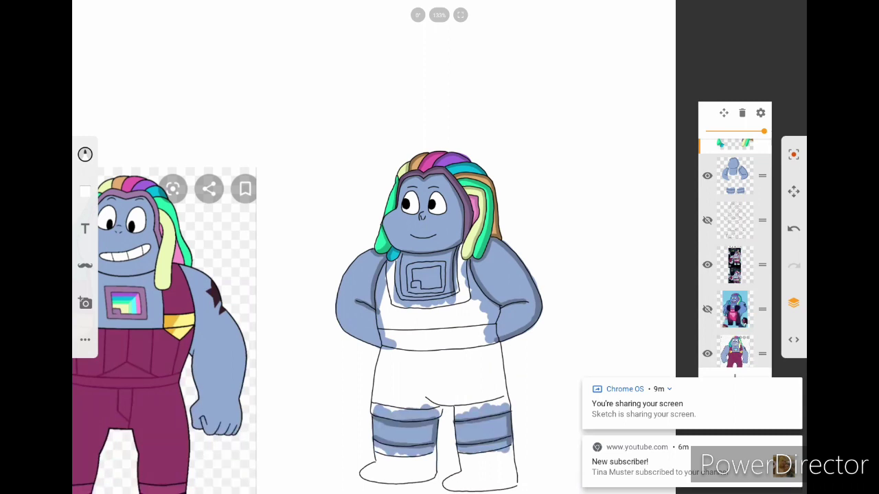
scroll(439, 247, "down", 5)
left_click(86, 154)
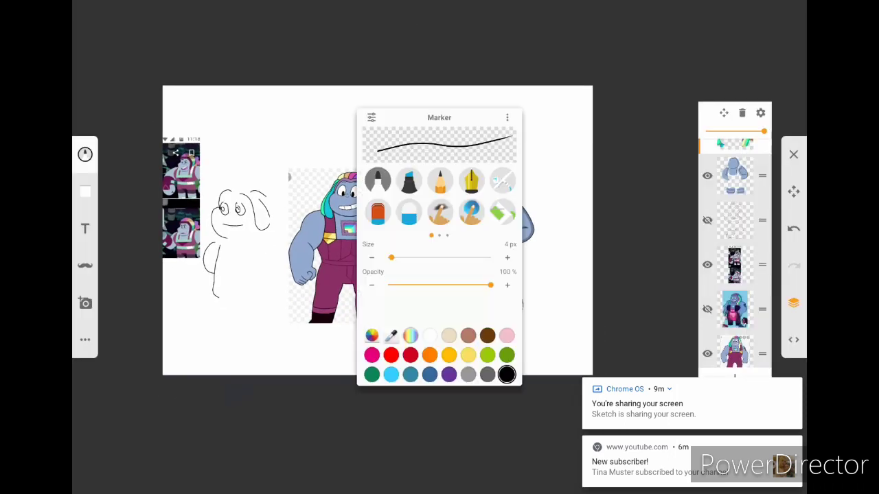
left_click(373, 353)
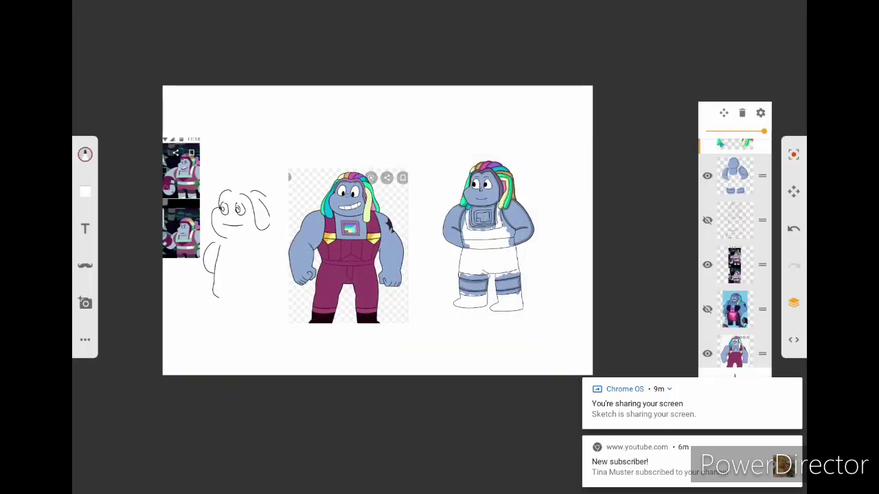
scroll(412, 247, "up", 5)
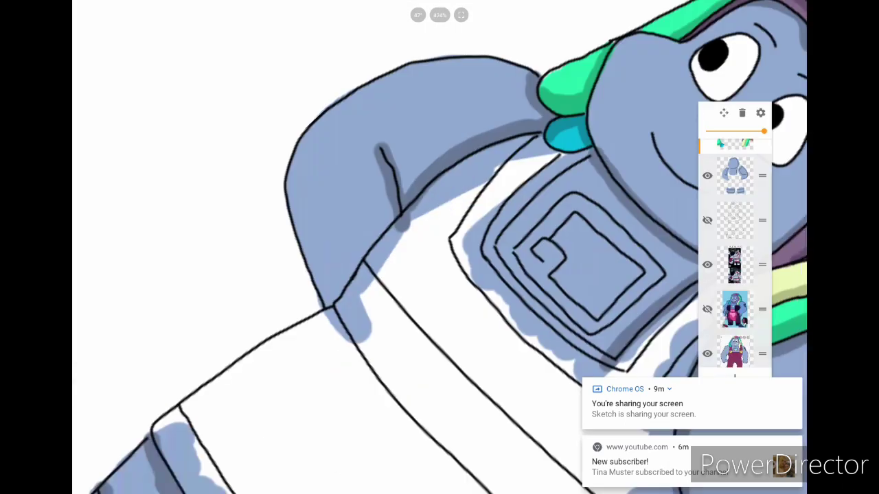
left_click_drag(413, 240, 379, 283)
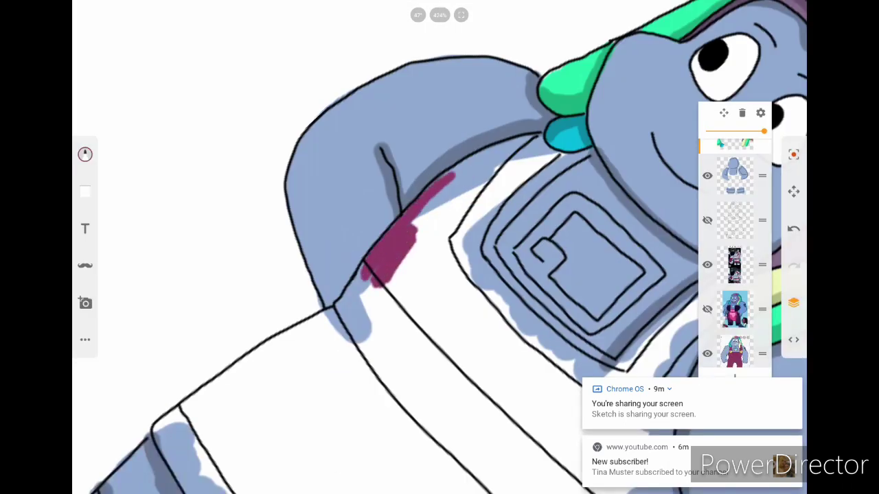
left_click_drag(535, 139, 440, 247)
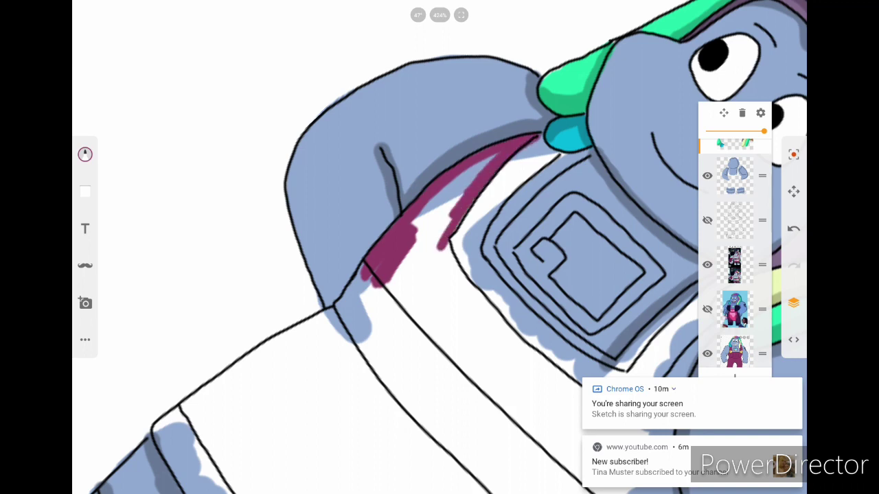
left_click_drag(431, 218, 412, 267)
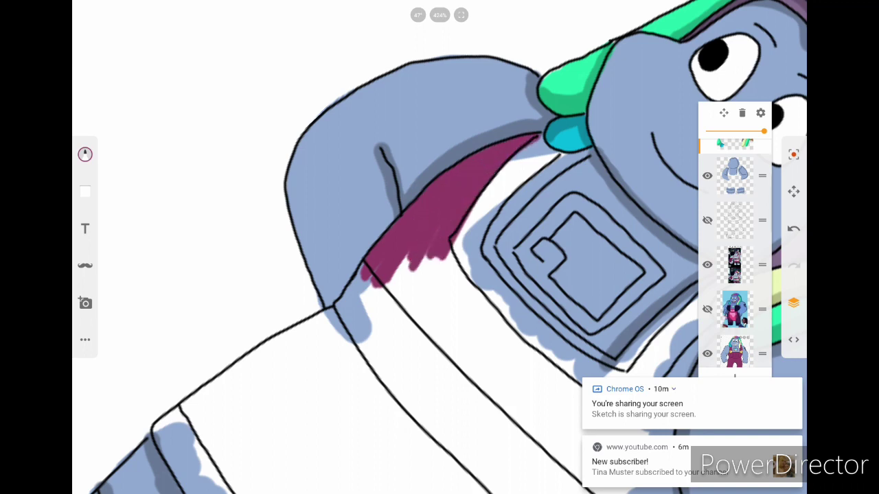
Fill the narrow border around the chest panel with maroon along its far, lower and near sides.
scroll(440, 247, "down", 5)
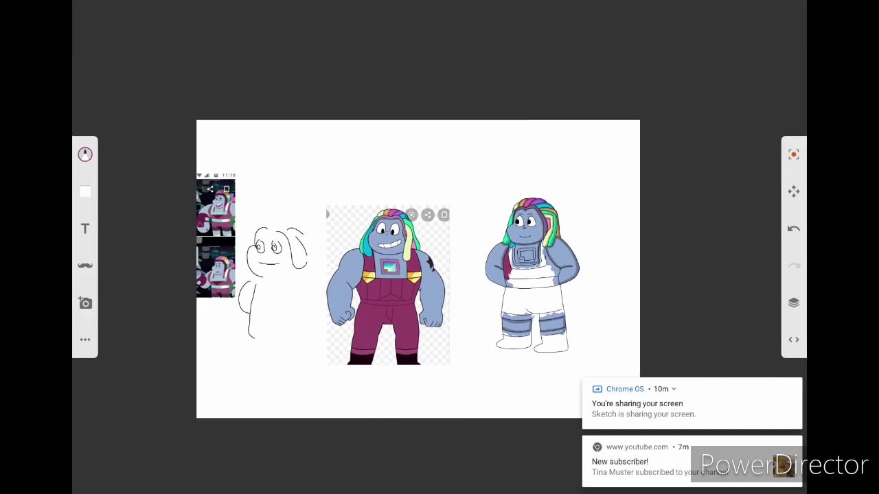
scroll(439, 247, "up", 4)
scroll(440, 248, "up", 3)
left_click_drag(401, 201, 375, 262)
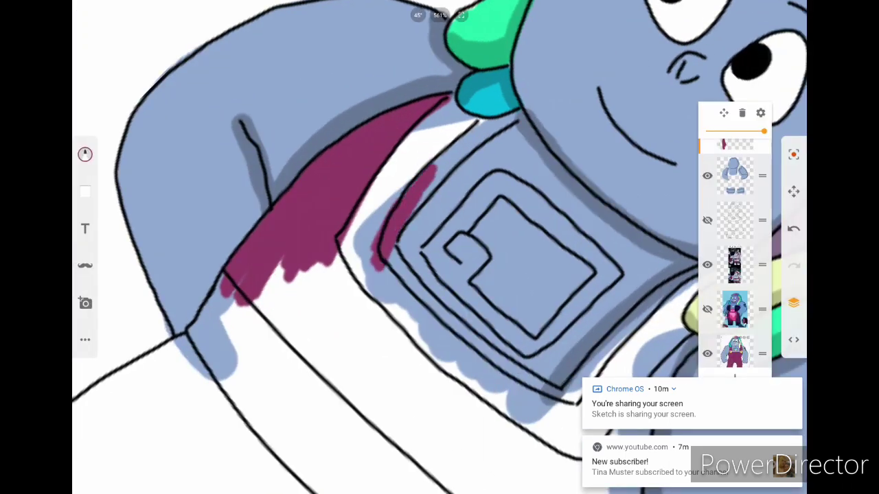
left_click_drag(484, 137, 429, 195)
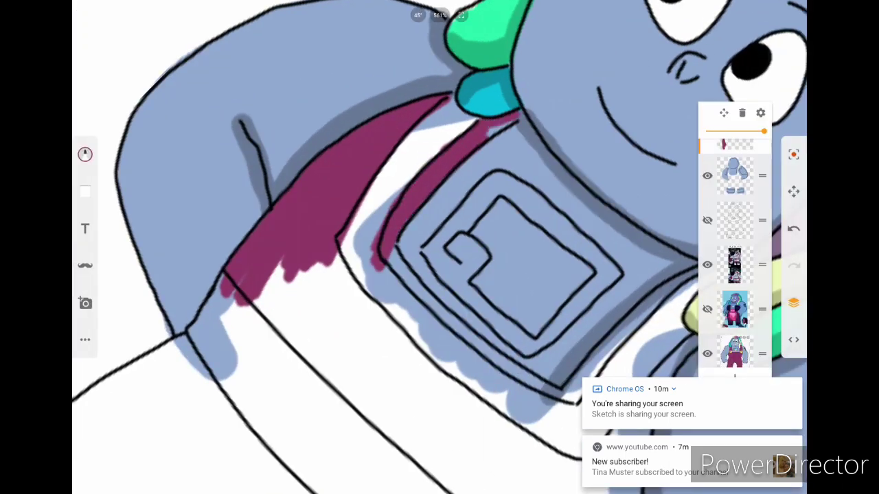
scroll(439, 248, "down", 2)
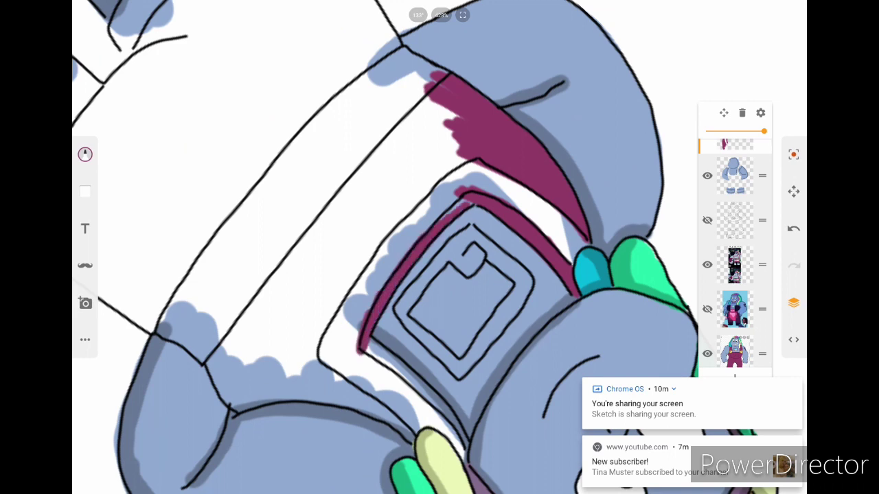
scroll(440, 247, "up", 3)
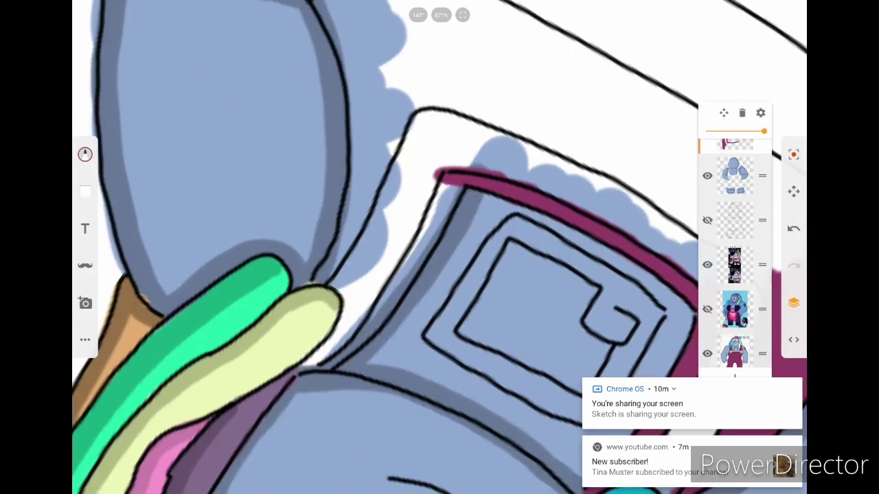
mouse_move(329, 367)
left_mouse_down()
mouse_move(422, 260)
mouse_move(450, 180)
mouse_move(398, 278)
left_mouse_up()
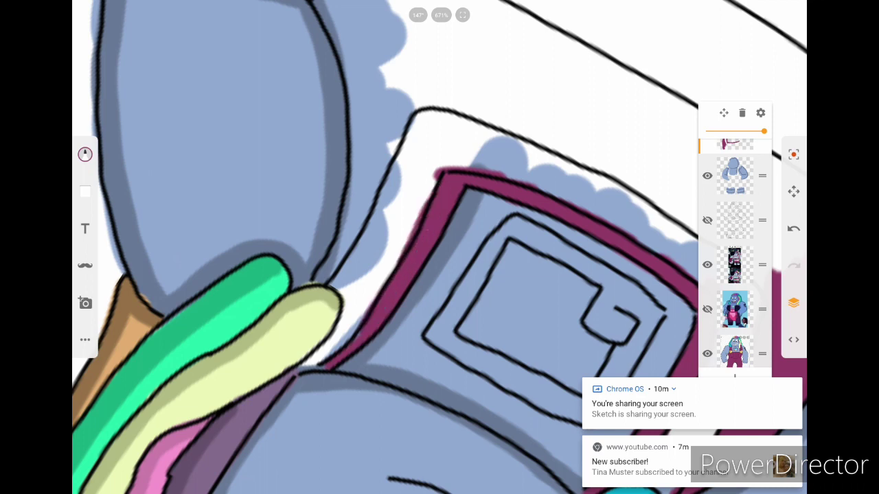
Fill the near-side edge of the top maroon, along the arm from the yellow dreadlock down to the waist corner.
scroll(440, 248, "down", 2)
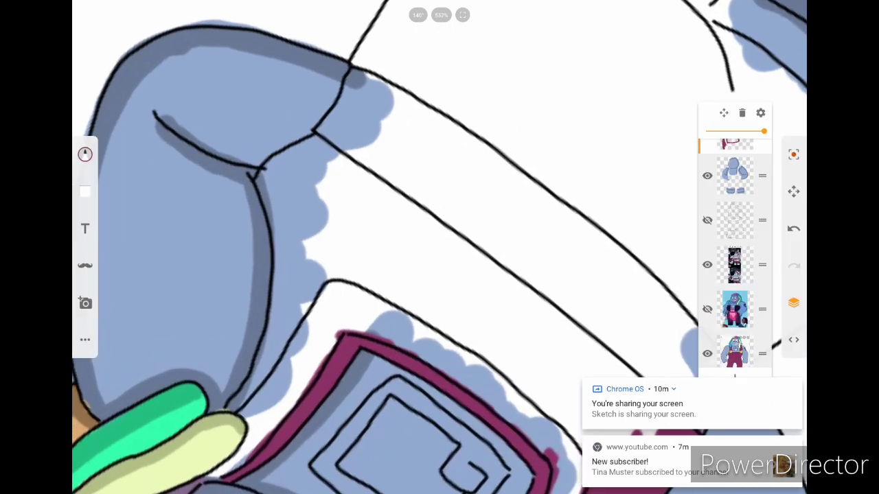
mouse_move(233, 412)
left_mouse_down()
mouse_move(278, 347)
mouse_move(328, 143)
left_mouse_up()
left_click_drag(304, 180, 298, 351)
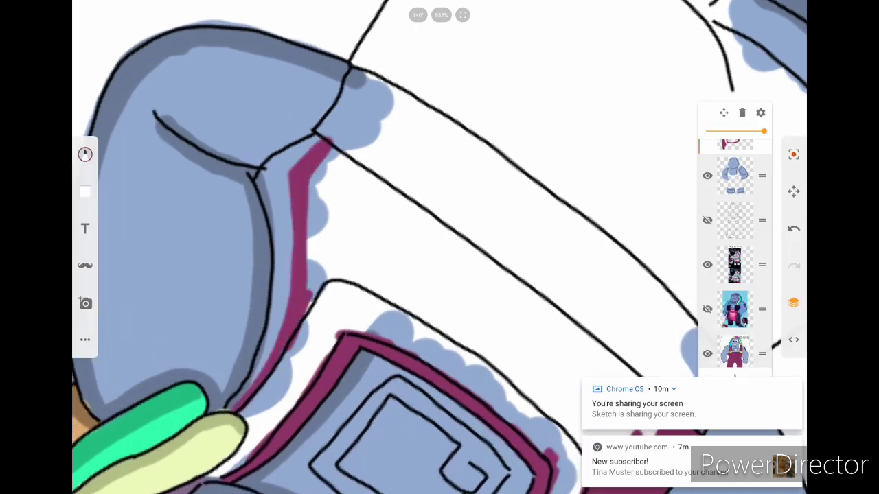
left_click_drag(314, 241, 304, 336)
left_click_drag(317, 302, 317, 175)
Fill the rest of the top with maroon, from the hem line up to the neckline curve.
scroll(439, 247, "down", 3)
scroll(439, 247, "up", 2)
left_click(795, 302)
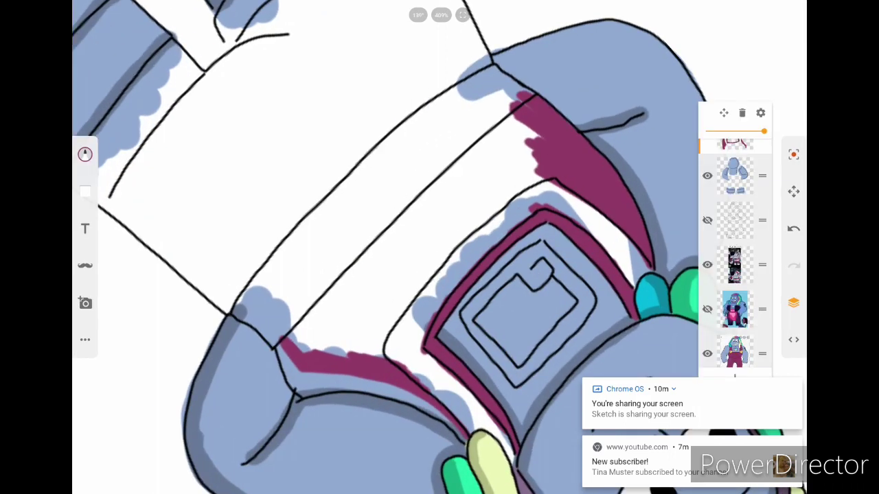
left_click_drag(292, 340, 522, 122)
left_click_drag(478, 165, 518, 127)
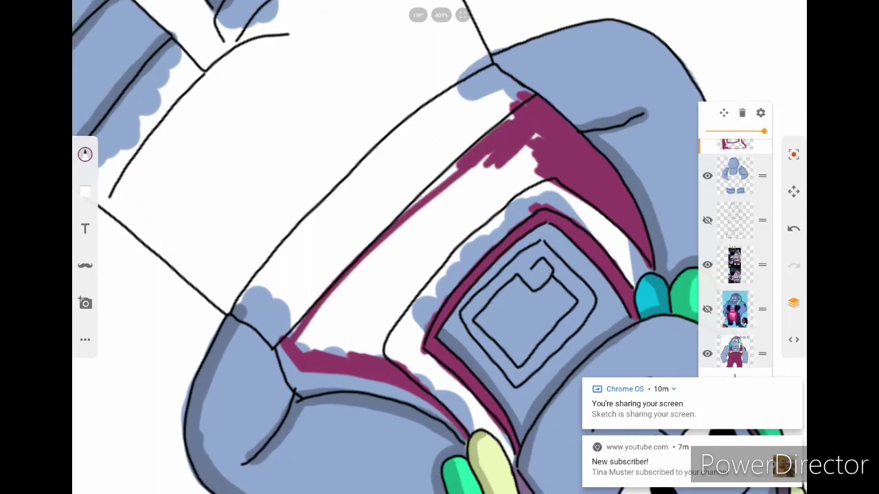
left_click(85, 154)
left_click(85, 154)
mouse_move(522, 164)
left_mouse_down()
mouse_move(432, 240)
mouse_move(473, 189)
mouse_move(419, 241)
mouse_move(473, 261)
mouse_move(336, 351)
mouse_move(412, 220)
left_mouse_up()
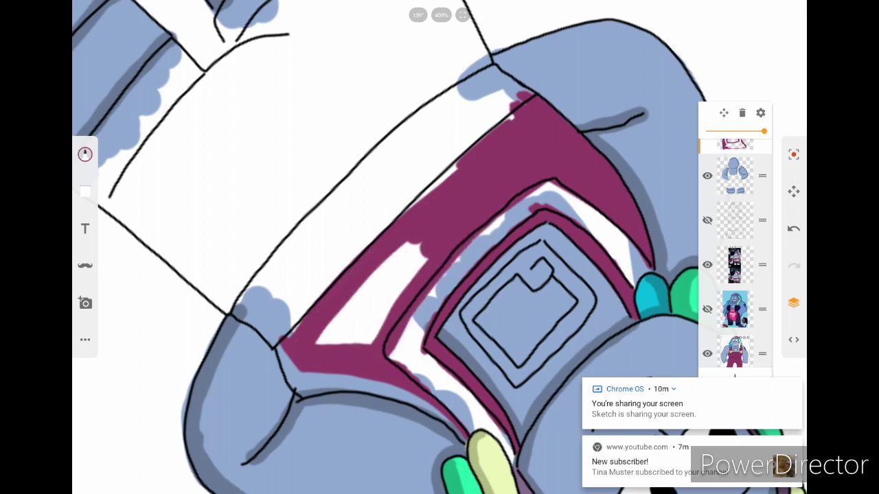
left_click_drag(317, 342, 420, 245)
left_click_drag(426, 245, 342, 344)
Switch the marker to a darker maroon and shade a strip along the top's hem.
scroll(440, 247, "down", 5)
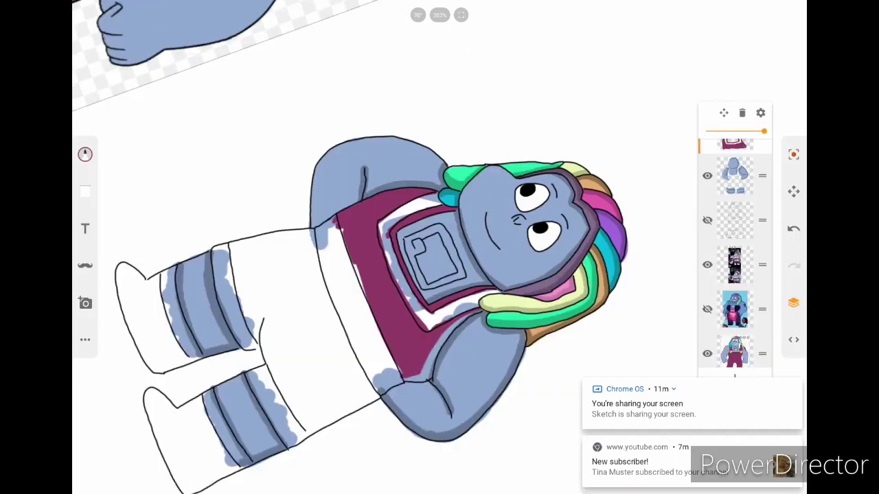
left_click(86, 154)
left_click(85, 153)
scroll(440, 247, "up", 3)
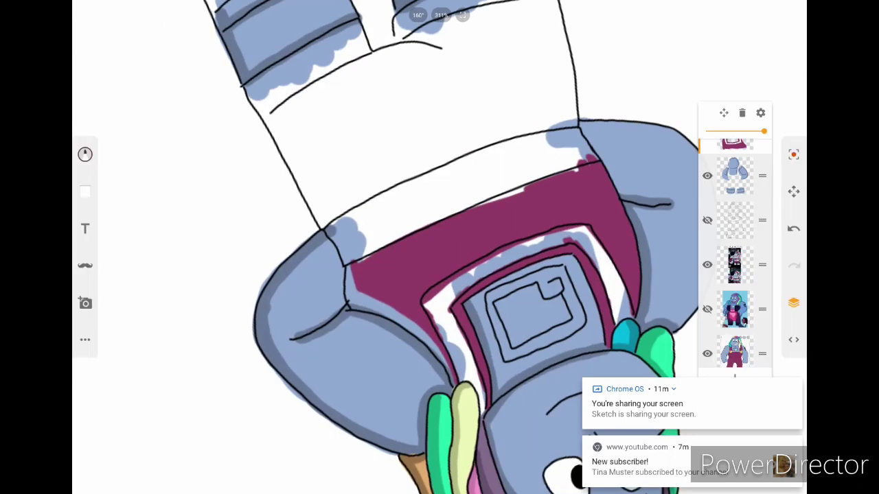
left_click_drag(398, 237, 562, 175)
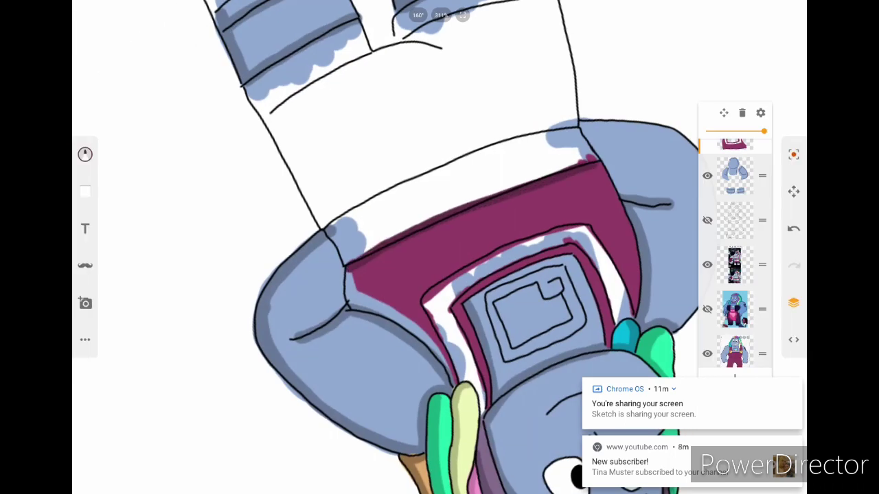
Shade the near-side edge of the top darker maroon, along the arm from the waist corner to the yellow dreadlock.
scroll(439, 247, "up", 5)
mouse_move(480, 115)
left_mouse_down()
mouse_move(433, 147)
mouse_move(343, 322)
mouse_move(251, 395)
left_mouse_up()
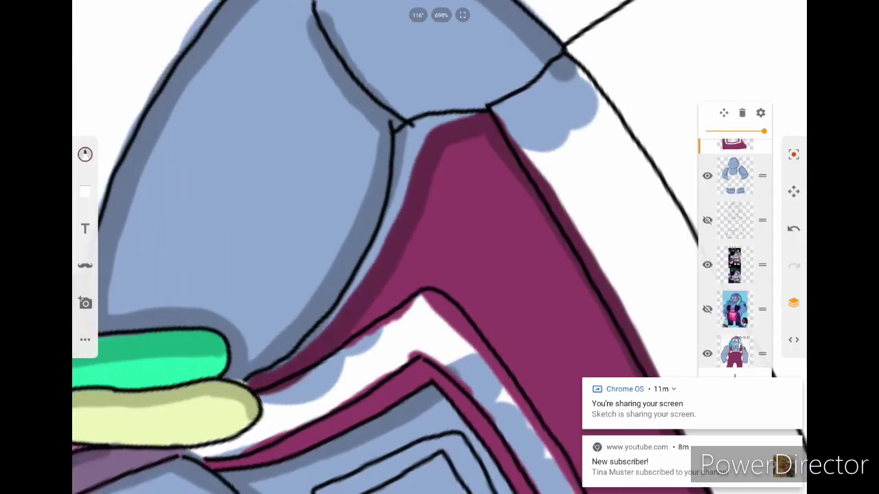
left_click_drag(309, 335, 388, 230)
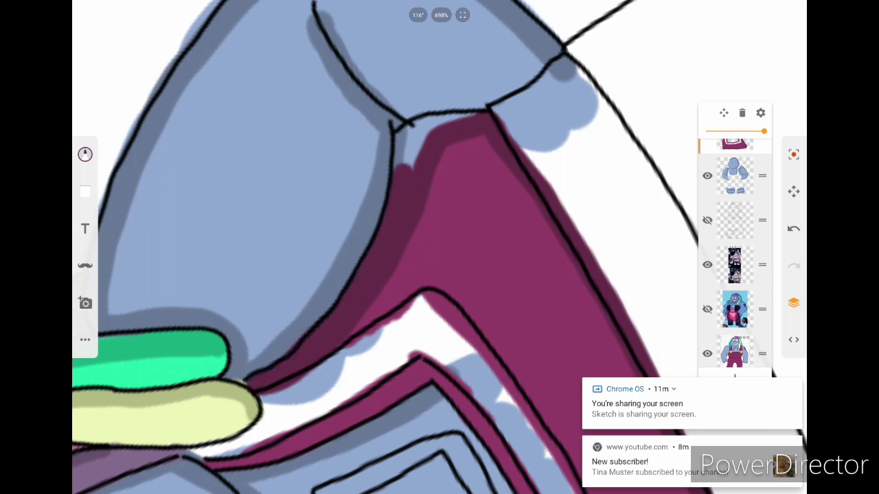
left_click_drag(473, 113, 419, 158)
Shade the lower and near-side parts of the chest panel's border with the darker maroon.
scroll(439, 247, "down", 5)
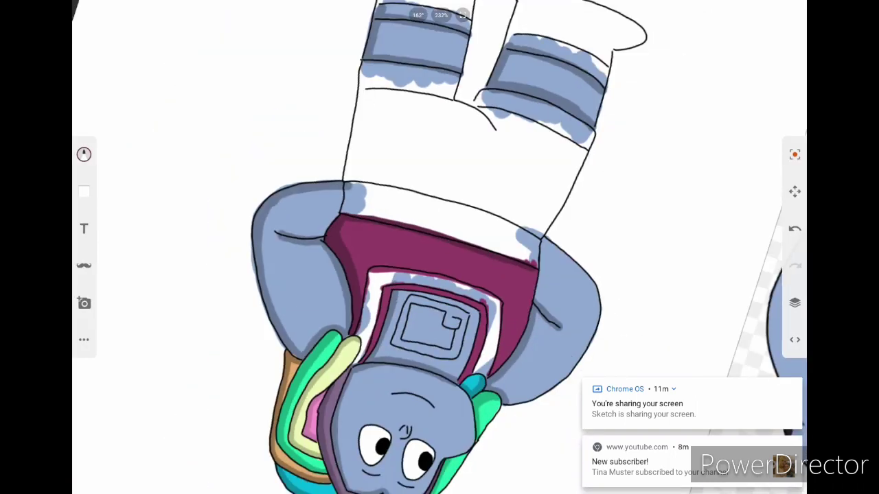
scroll(439, 247, "up", 5)
left_click_drag(281, 285, 446, 182)
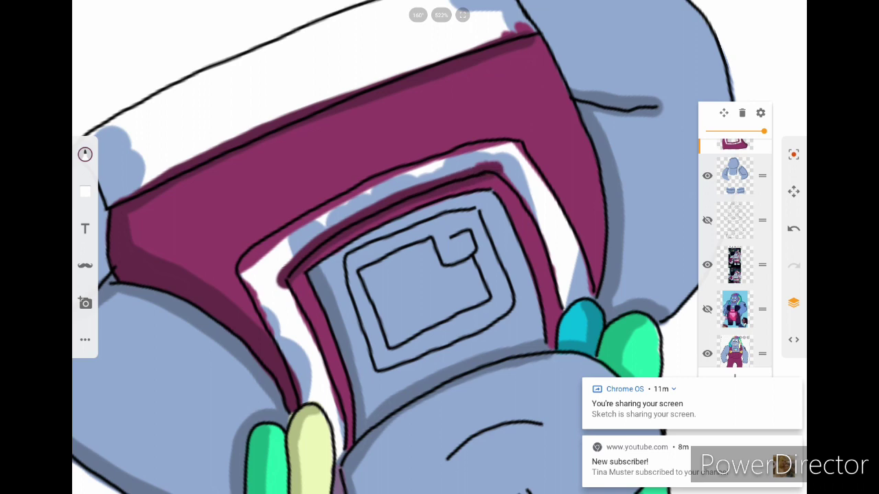
left_click_drag(288, 288, 333, 405)
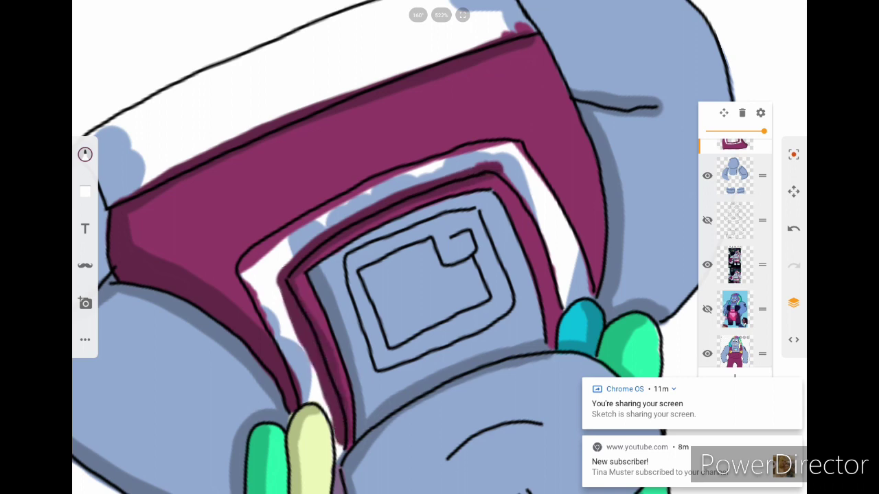
Switch the marker back to the lighter maroon and fill the trousers' near-side hip and the leg edge above the near knee.
scroll(439, 247, "down", 10)
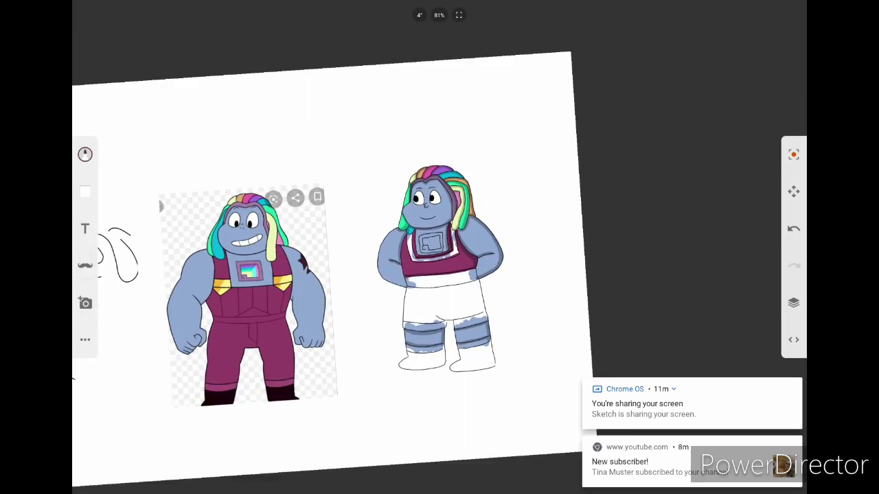
scroll(440, 247, "up", 5)
left_click(85, 153)
left_click(85, 154)
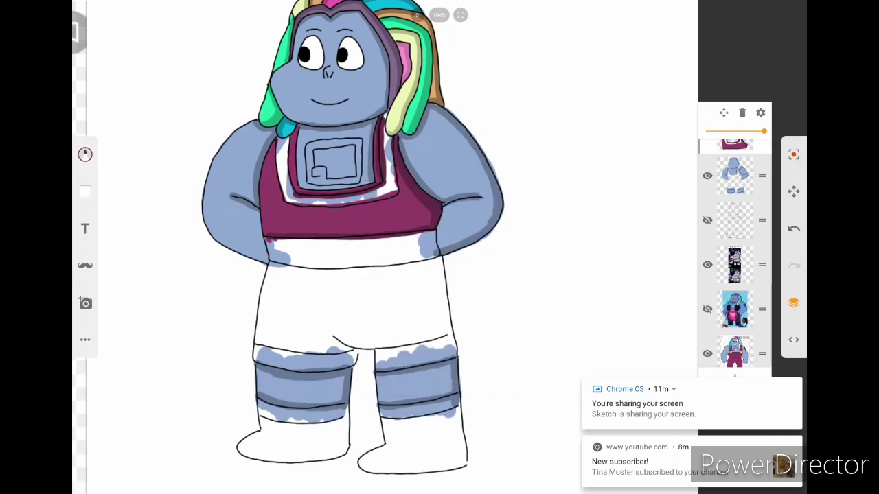
scroll(440, 247, "up", 5)
mouse_move(456, 254)
left_mouse_down()
mouse_move(419, 329)
mouse_move(374, 381)
left_mouse_up()
scroll(440, 247, "down", 2)
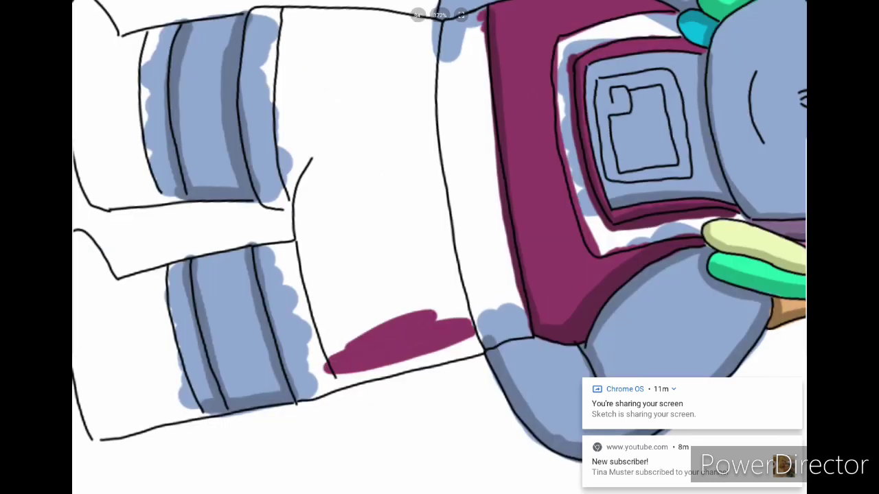
mouse_move(326, 299)
left_mouse_down()
mouse_move(325, 357)
mouse_move(321, 213)
mouse_move(334, 181)
mouse_move(337, 347)
left_mouse_up()
Enlarge the marker to 47 px and fill the middle of the trousers up to the waistline and toward the far hip.
left_click(85, 154)
left_click(85, 154)
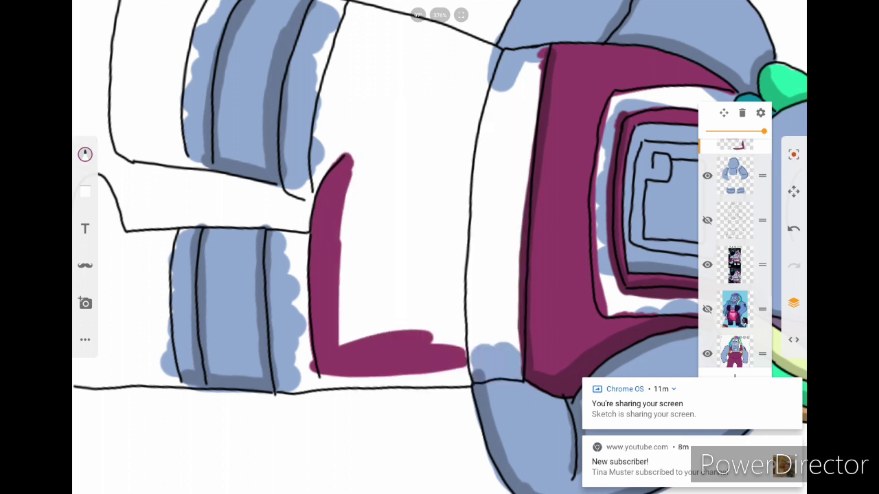
mouse_move(409, 158)
left_mouse_down()
mouse_move(384, 323)
mouse_move(357, 151)
mouse_move(453, 343)
left_mouse_up()
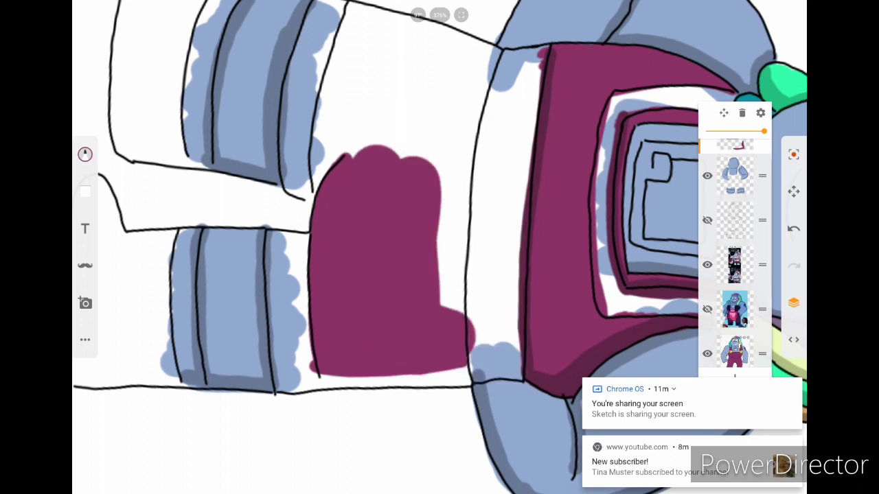
mouse_move(439, 312)
left_mouse_down()
mouse_move(491, 158)
mouse_move(439, 89)
left_mouse_up()
scroll(440, 248, "up", 2)
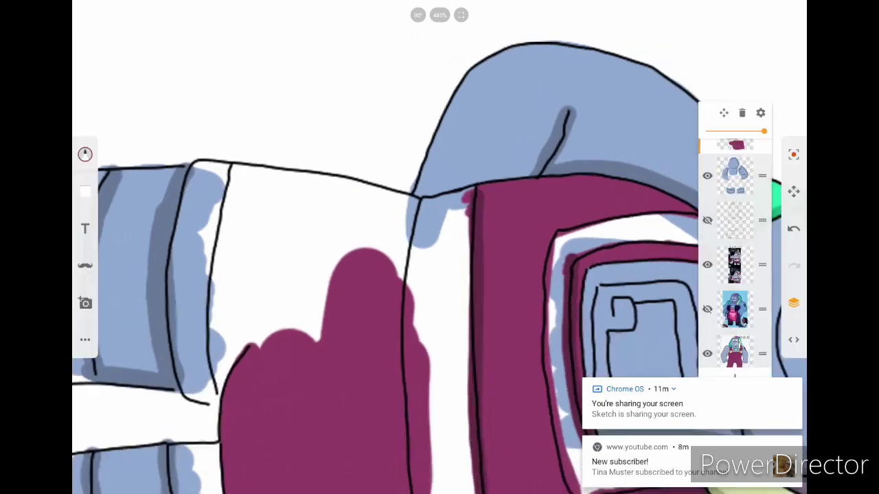
mouse_move(240, 343)
left_mouse_down()
mouse_move(323, 203)
mouse_move(405, 282)
left_mouse_up()
Reduce the marker to 18 px and fill the trousers' far hip and the leg edge above the far knee with the lighter maroon.
left_click(85, 154)
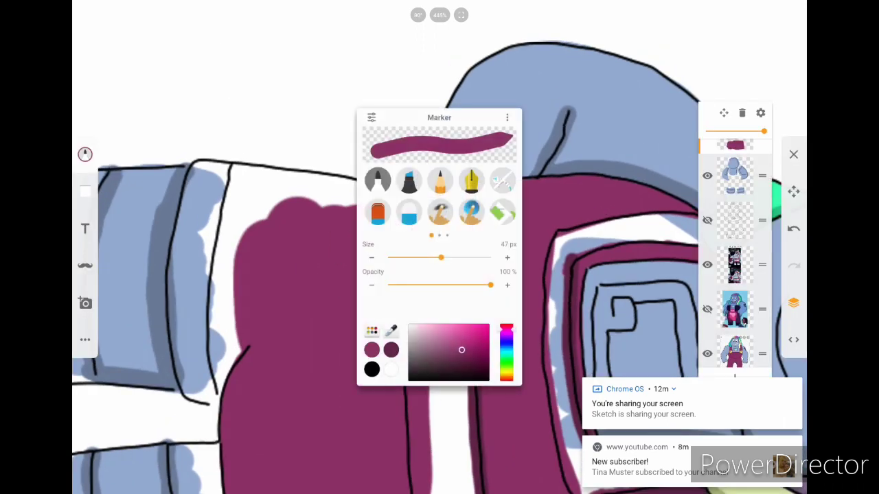
left_click(86, 154)
scroll(439, 247, "down", 3)
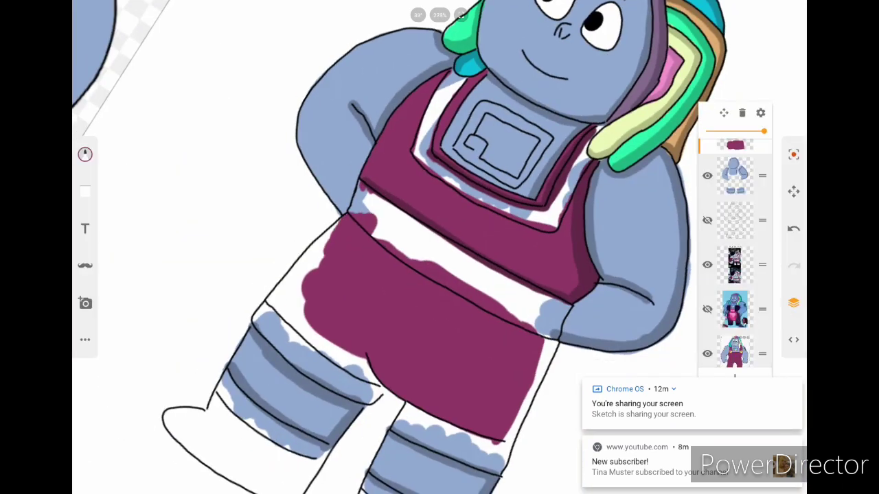
mouse_move(278, 302)
left_mouse_down()
mouse_move(292, 330)
mouse_move(354, 381)
left_mouse_up()
Switch to the darker maroon and shade the trousers along the waistline, the near-side edge and the fold between the legs.
left_click(85, 154)
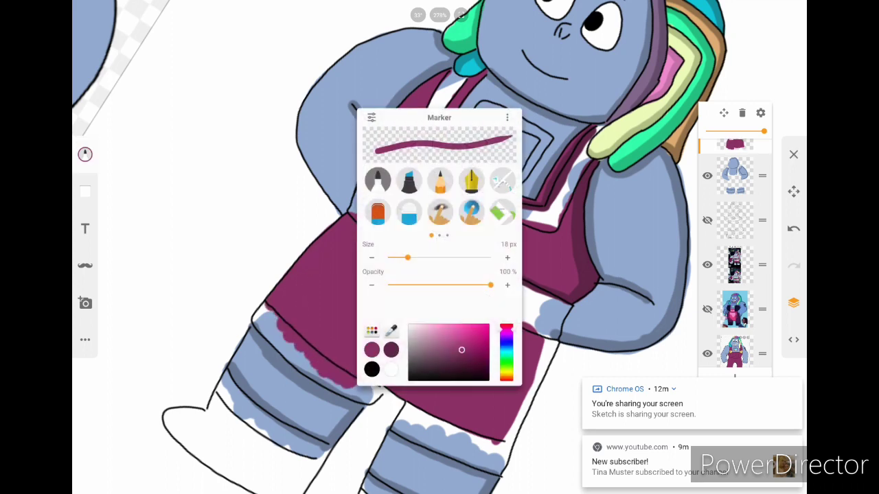
left_click(85, 154)
scroll(439, 247, "up", 2)
mouse_move(514, 100)
left_mouse_down()
mouse_move(475, 197)
mouse_move(436, 391)
left_mouse_up()
scroll(439, 247, "down", 5)
left_click_drag(457, 251, 384, 398)
scroll(439, 248, "down", 3)
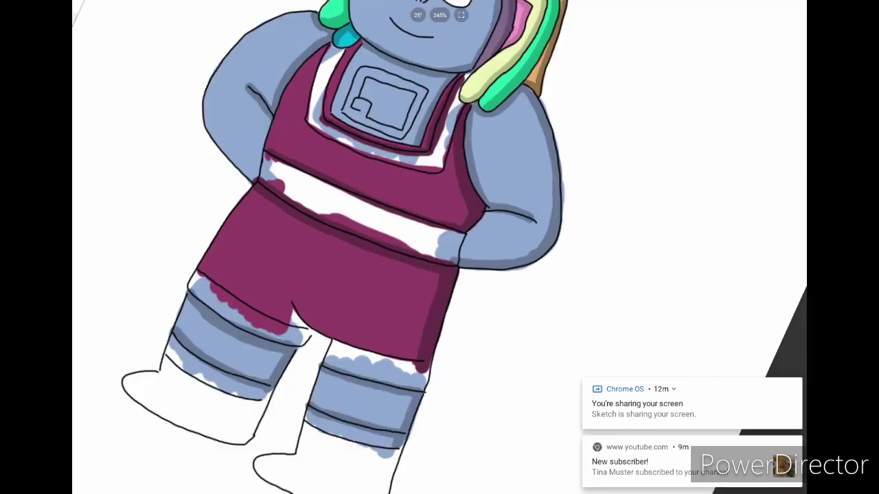
scroll(440, 247, "up", 4)
mouse_move(323, 398)
left_mouse_down()
mouse_move(300, 350)
mouse_move(364, 356)
left_mouse_up()
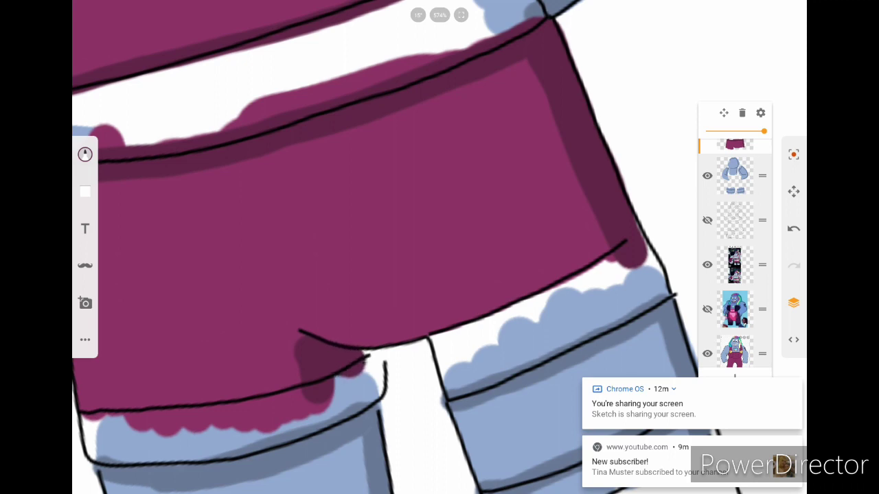
Change the marker colour to dark plum and fill the cuff of the near trouser leg down to the blue shin.
scroll(439, 247, "down", 6)
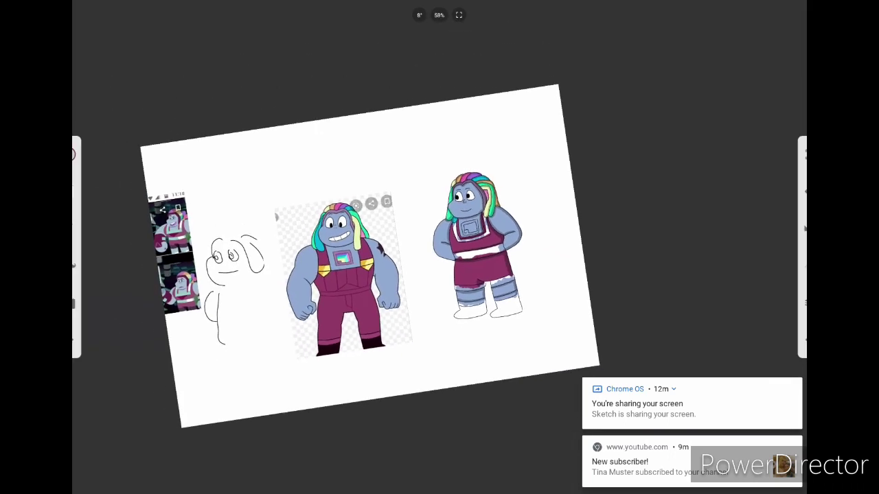
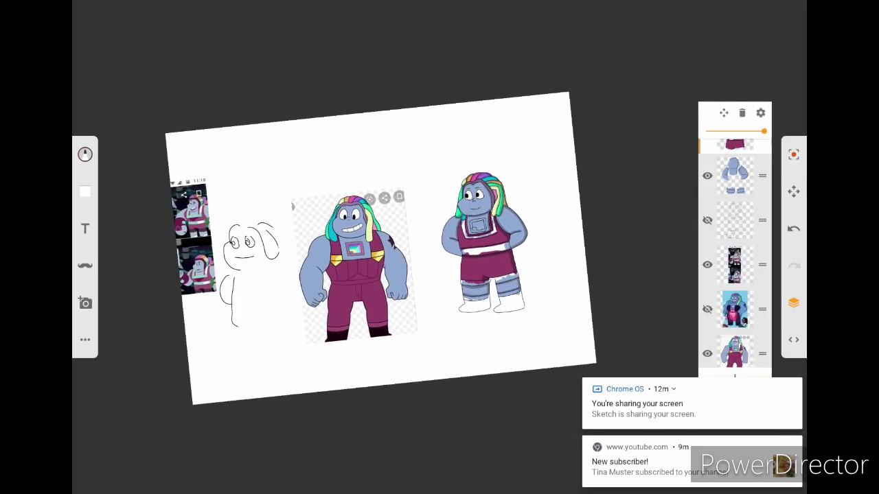
scroll(440, 247, "up", 5)
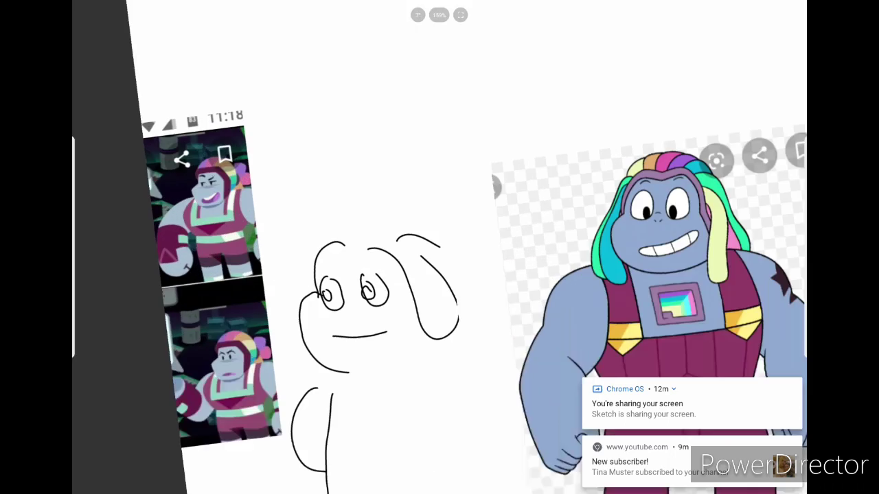
scroll(439, 247, "down", 4)
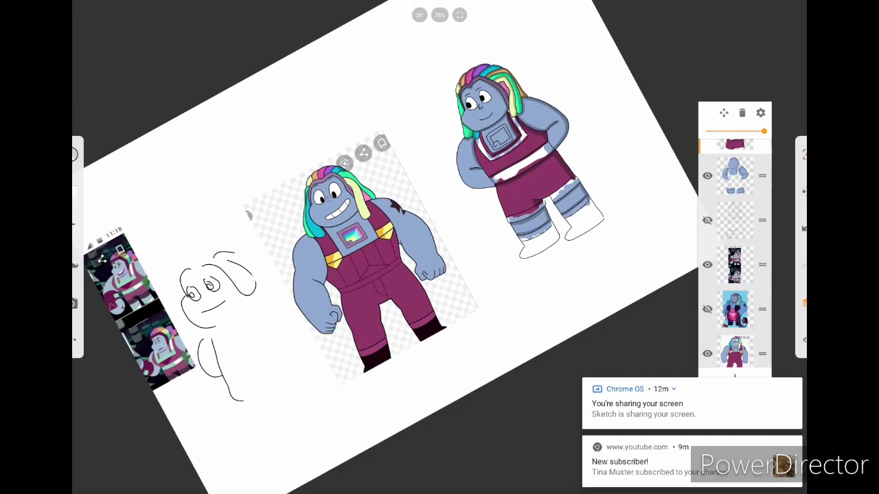
scroll(439, 248, "up", 8)
left_click_drag(444, 230, 406, 262)
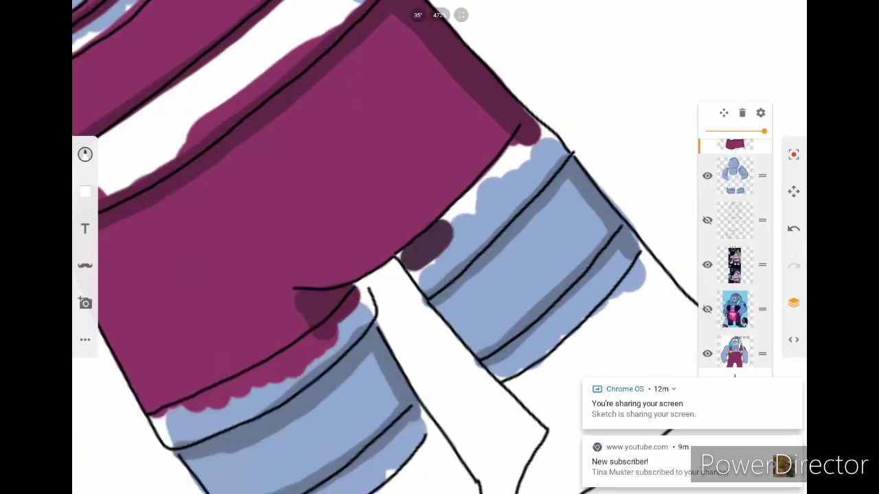
left_click(85, 154)
left_click(85, 154)
left_click_drag(432, 291, 498, 196)
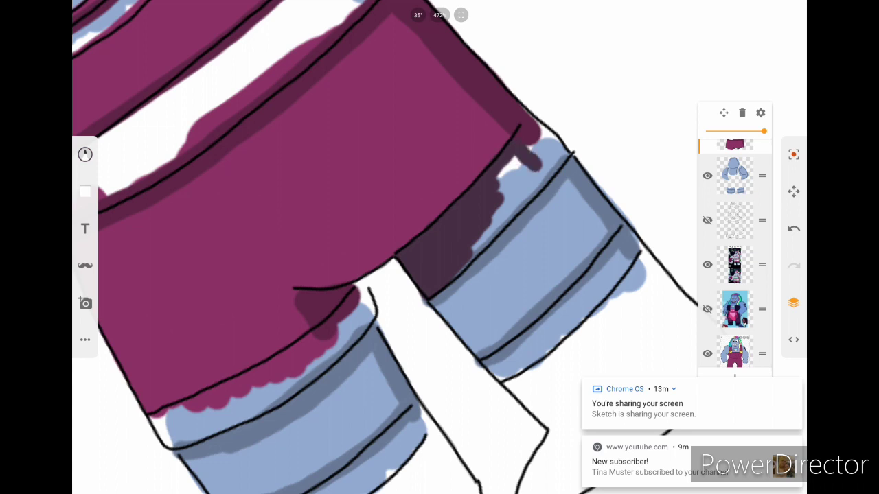
left_click_drag(528, 188, 474, 254)
left_click_drag(532, 161, 504, 182)
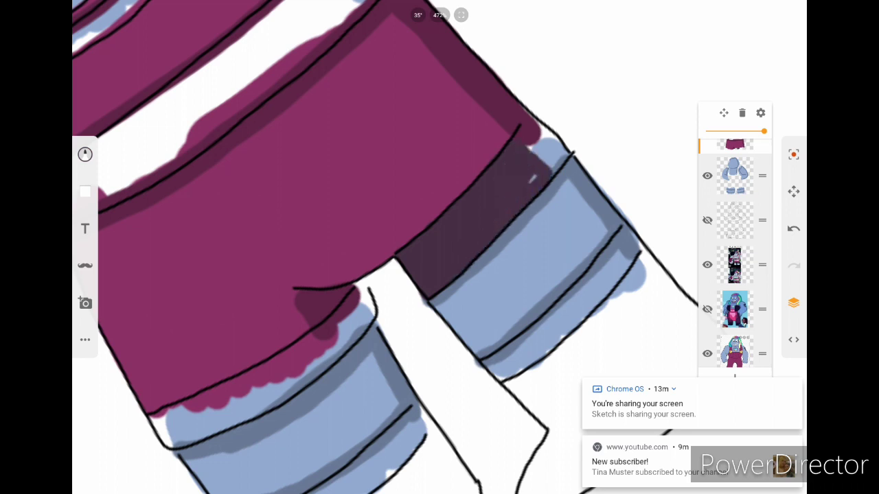
Fill the cuff of the far trouser leg with the same dark plum, out to its outer edge.
mouse_move(549, 137)
left_mouse_down()
mouse_move(480, 103)
mouse_move(412, 86)
left_mouse_up()
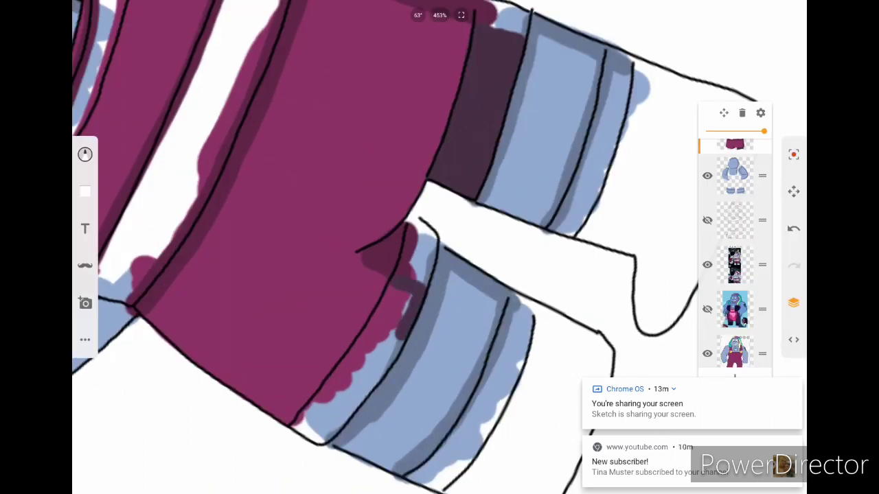
left_click_drag(295, 429, 398, 289)
left_click_drag(388, 323, 349, 388)
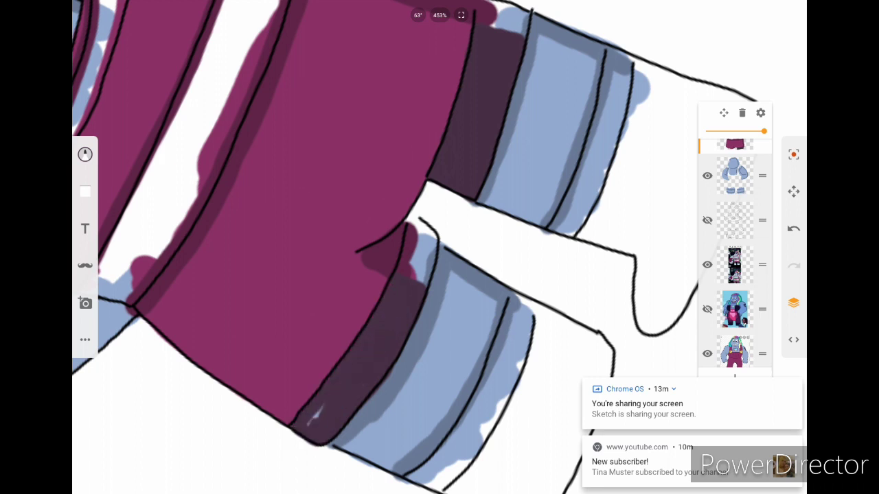
Shade the inner corner of the far leg's cuff with a darker plum using the 9 px marker.
left_click_drag(426, 182, 412, 198)
left_click(85, 155)
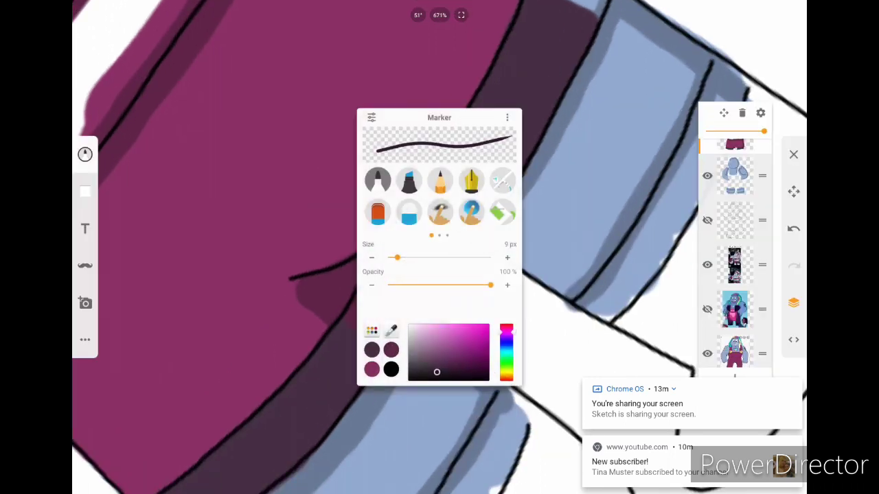
left_click(85, 154)
mouse_move(344, 317)
left_mouse_down()
mouse_move(408, 306)
mouse_move(388, 256)
left_mouse_up()
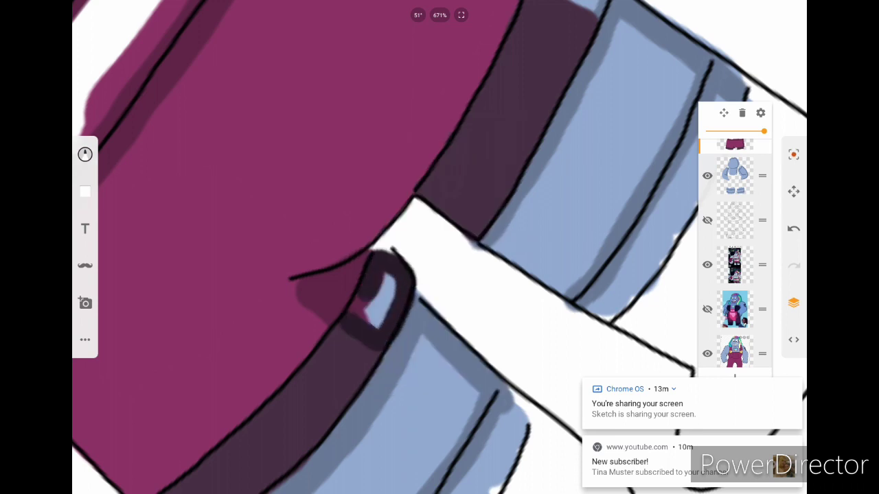
left_click_drag(353, 315, 390, 323)
Shade the outer corner of the near leg's cuff with the darker plum, up to the line art.
mouse_move(440, 248)
left_mouse_down()
mouse_move(412, 206)
mouse_move(420, 141)
mouse_move(526, 206)
mouse_move(433, 226)
mouse_move(474, 192)
left_mouse_up()
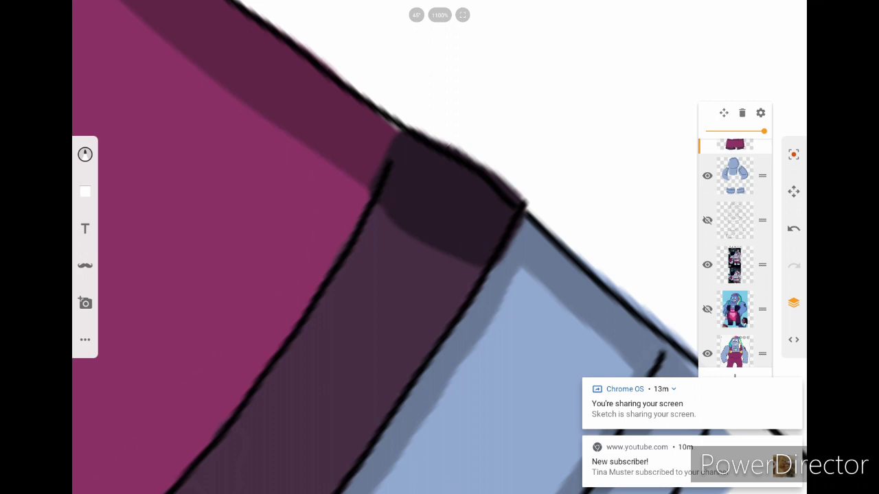
left_click(85, 154)
left_click(439, 247)
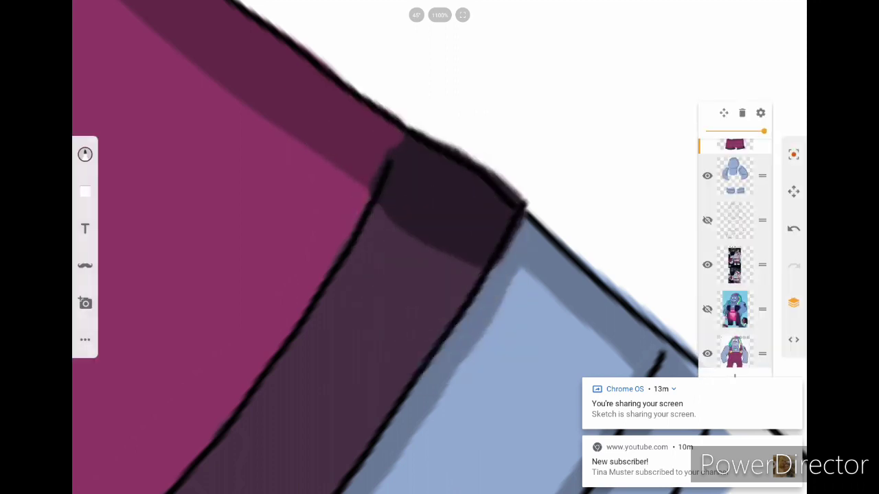
mouse_move(439, 247)
left_mouse_down()
mouse_move(391, 261)
mouse_move(481, 206)
left_mouse_up()
Sample the pale green trim from the lower reference screenshot and fill the far shoulder strap beside the teal dreadlock.
left_click(84, 154)
left_click(389, 329)
left_click_drag(446, 269, 193, 323)
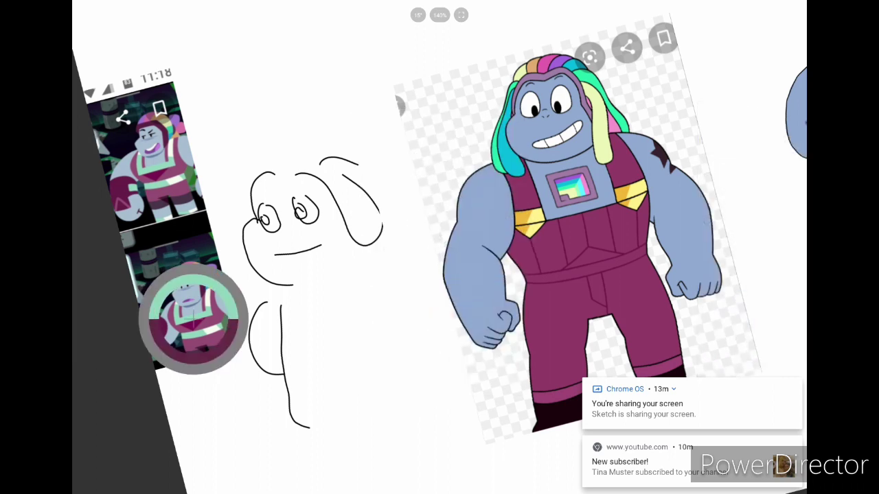
mouse_move(439, 247)
left_mouse_down()
mouse_move(412, 261)
mouse_move(466, 206)
mouse_move(419, 261)
mouse_move(453, 226)
left_mouse_up()
left_click_drag(415, 168, 367, 214)
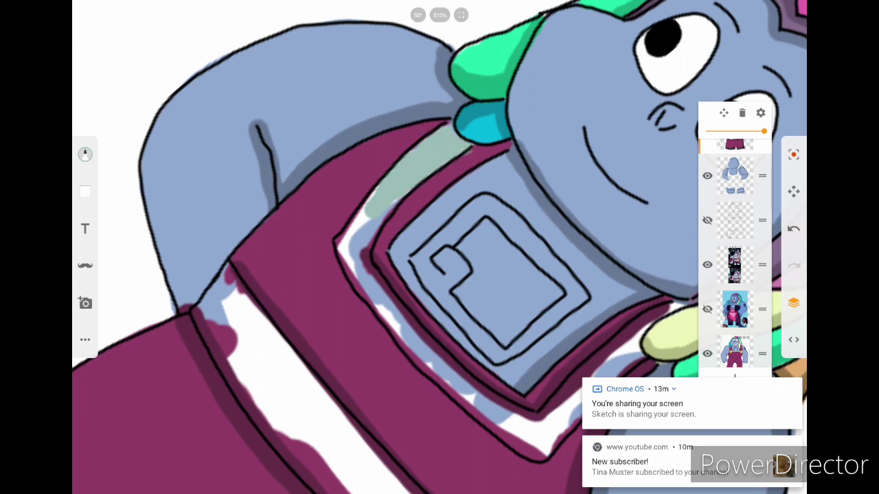
Continue the pale green trim around the far corner and along the lower side of the chest panel.
left_click_drag(440, 247, 412, 206)
left_click_drag(374, 255, 427, 175)
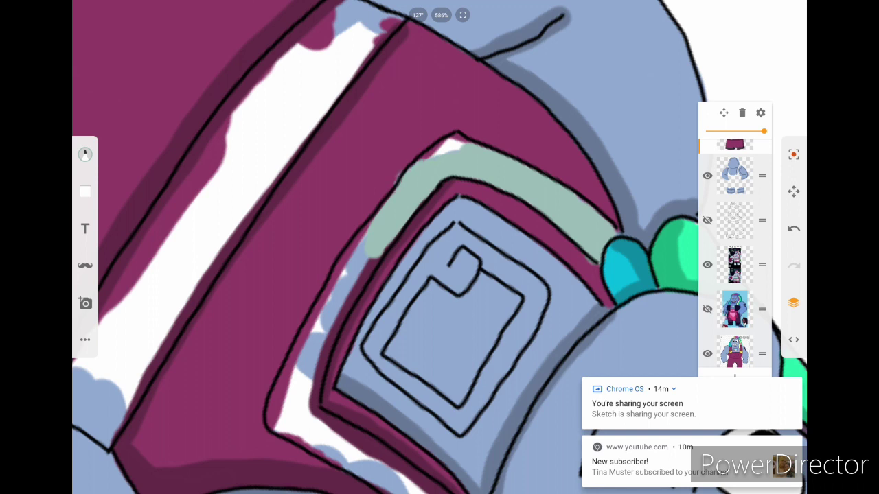
mouse_move(440, 247)
left_mouse_down()
mouse_move(412, 226)
mouse_move(323, 254)
mouse_move(262, 333)
left_mouse_up()
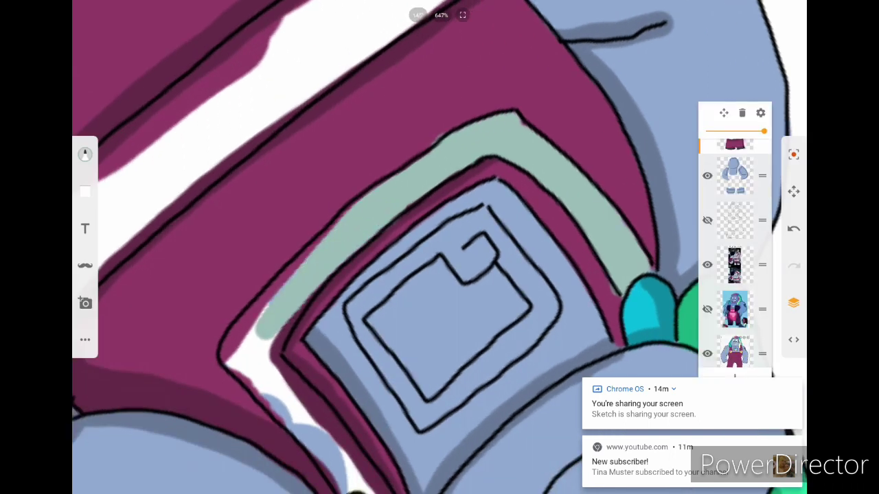
mouse_move(440, 247)
left_mouse_down()
mouse_move(412, 234)
mouse_move(439, 247)
left_mouse_up()
left_click_drag(302, 237, 237, 319)
Fill the near corner and near shoulder strap of the trim with pale green, up to the yellow dreadlock.
left_click_drag(364, 131, 233, 330)
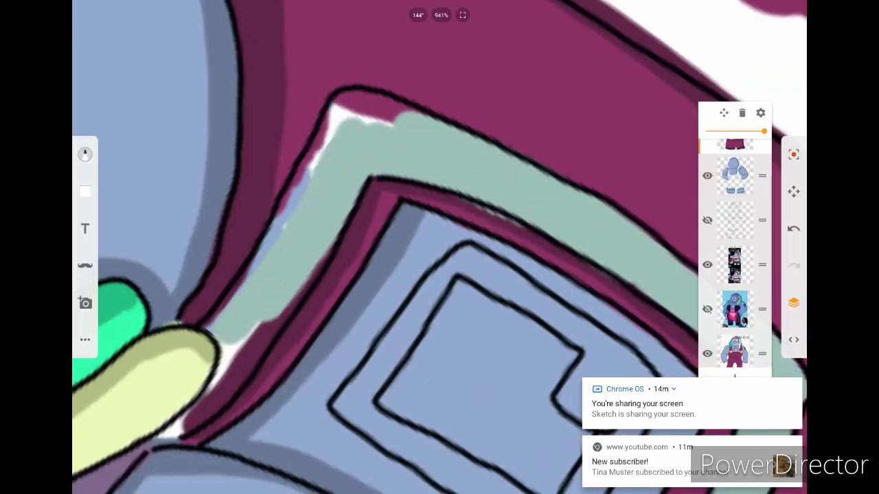
mouse_move(226, 316)
left_mouse_down()
mouse_move(241, 272)
mouse_move(353, 100)
mouse_move(412, 113)
left_mouse_up()
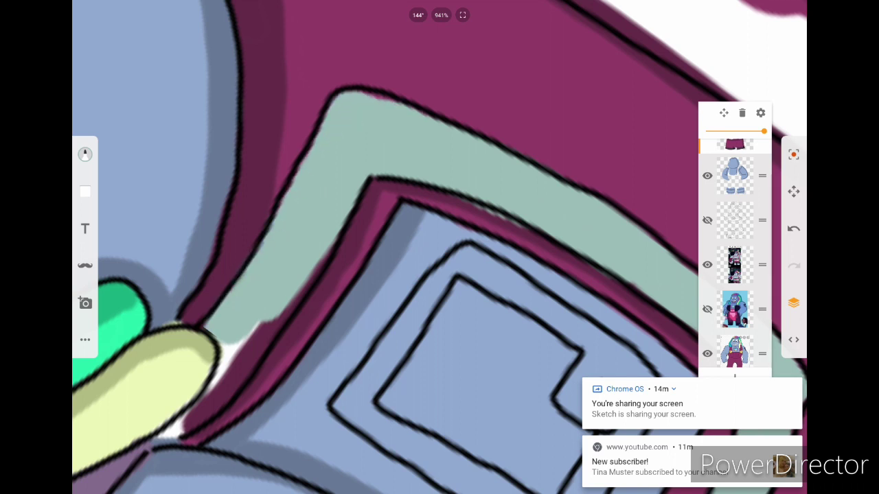
left_click(85, 154)
left_click(85, 155)
mouse_move(220, 375)
left_mouse_down()
mouse_move(172, 436)
mouse_move(247, 364)
mouse_move(299, 292)
left_mouse_up()
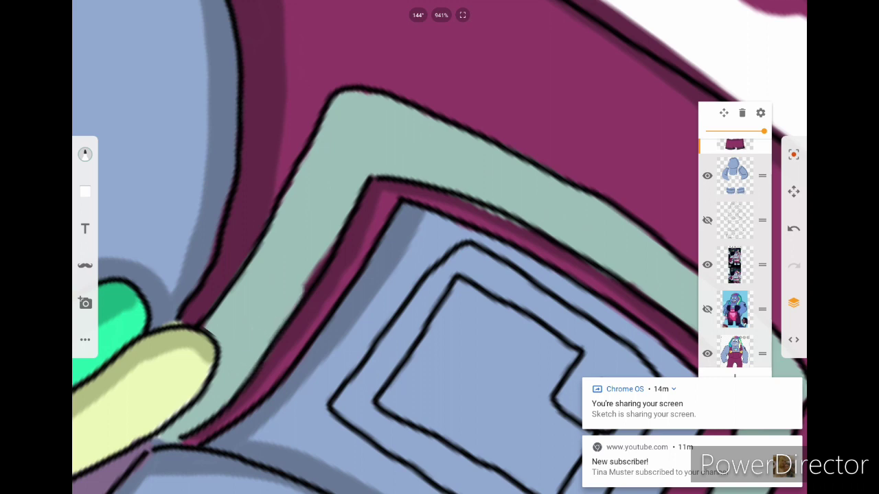
Touch up the edges of the green trim and the chest panel's border with the lighter and darker maroon at 5 px.
scroll(440, 247, "down", 3)
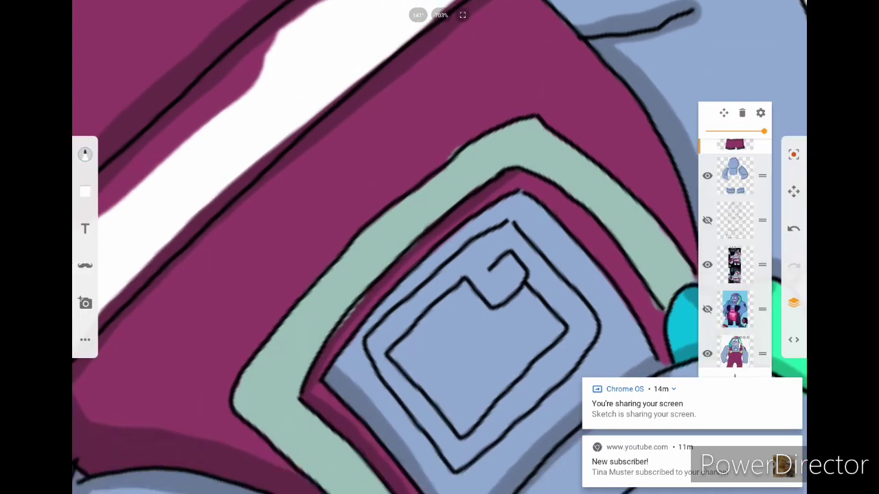
left_click(85, 155)
left_click(85, 155)
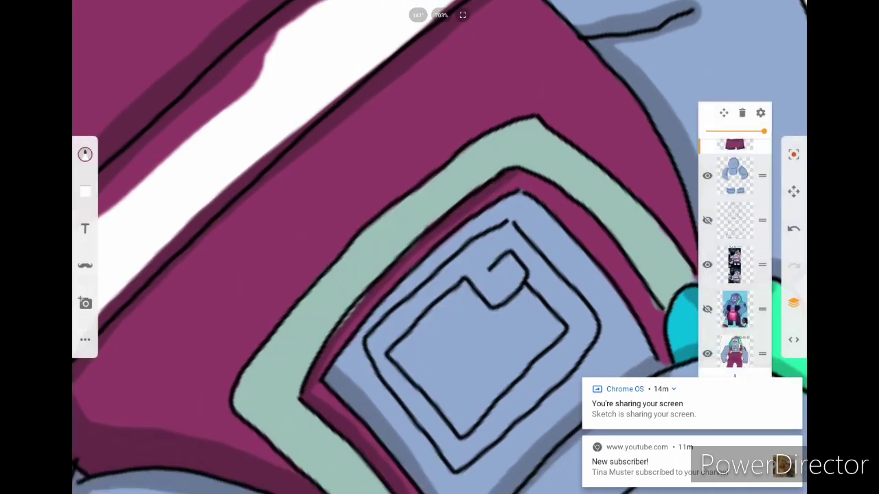
left_click(85, 154)
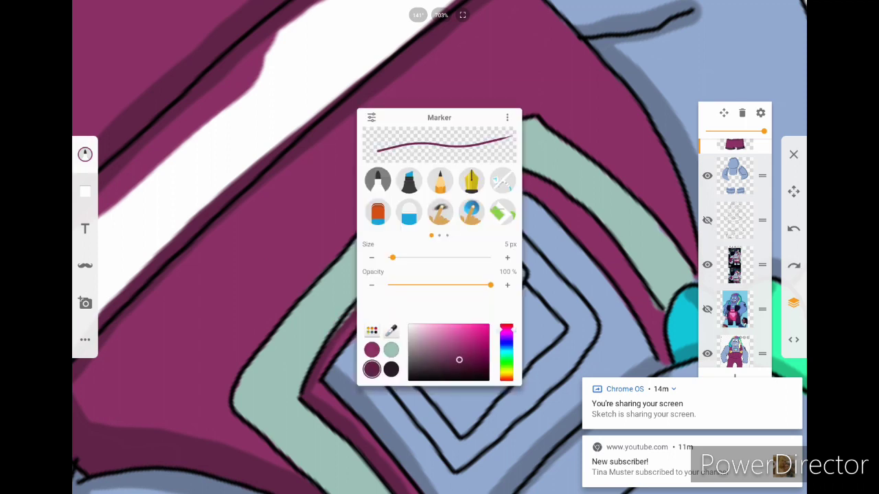
left_click(85, 155)
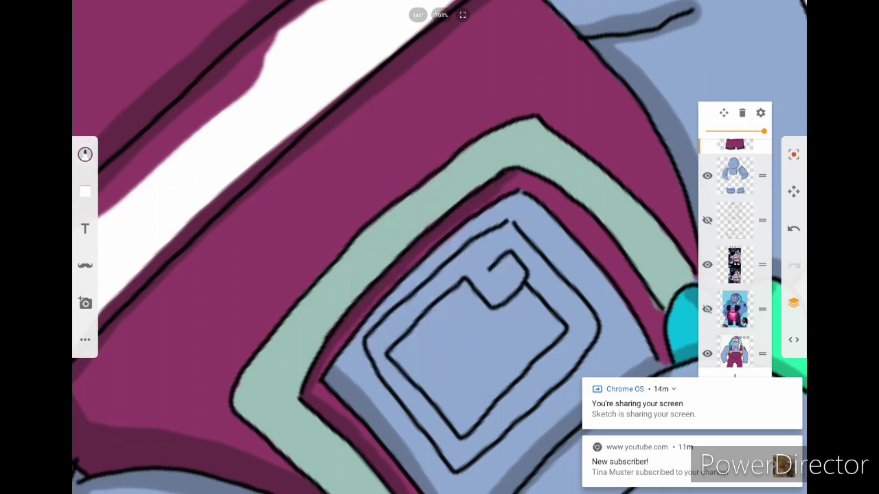
Shade the near shoulder strap of the trim with a darker grey-green, along its outer edge and beside the yellow dreadlock.
scroll(439, 248, "down", 5)
scroll(440, 247, "up", 5)
scroll(440, 247, "down", 5)
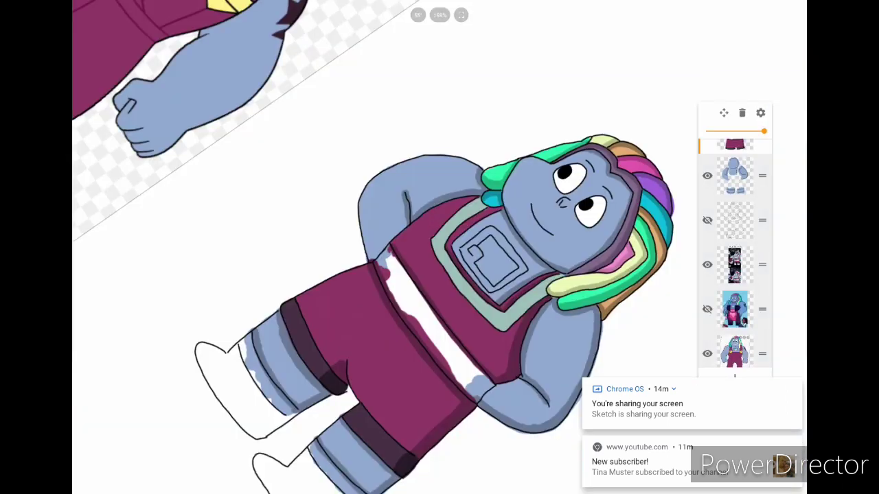
scroll(439, 247, "down", 5)
scroll(439, 247, "up", 8)
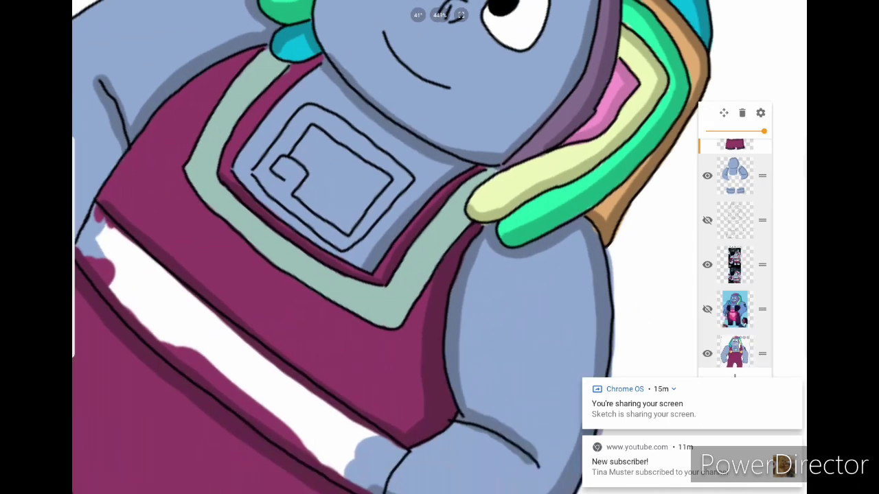
left_click(85, 155)
scroll(439, 247, "up", 3)
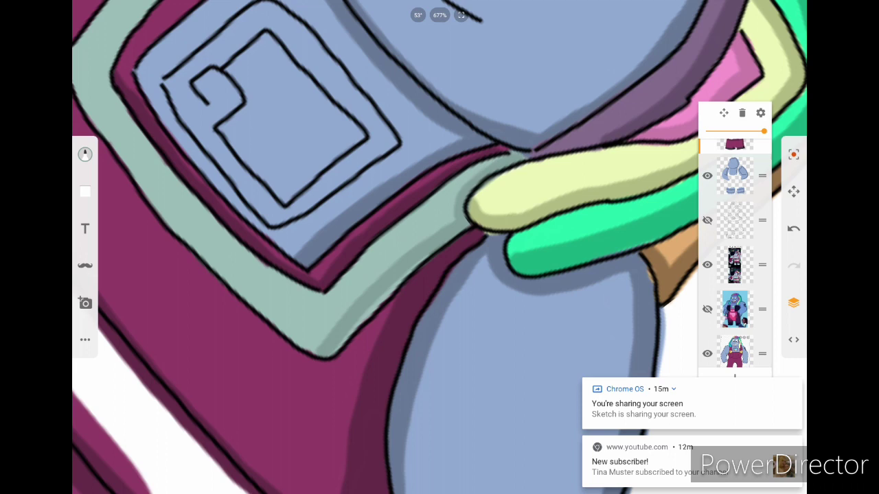
Start filling the waistband with pale green at 5 px, from the end below the chest trim's shaded corner.
scroll(439, 247, "down", 4)
left_click(85, 154)
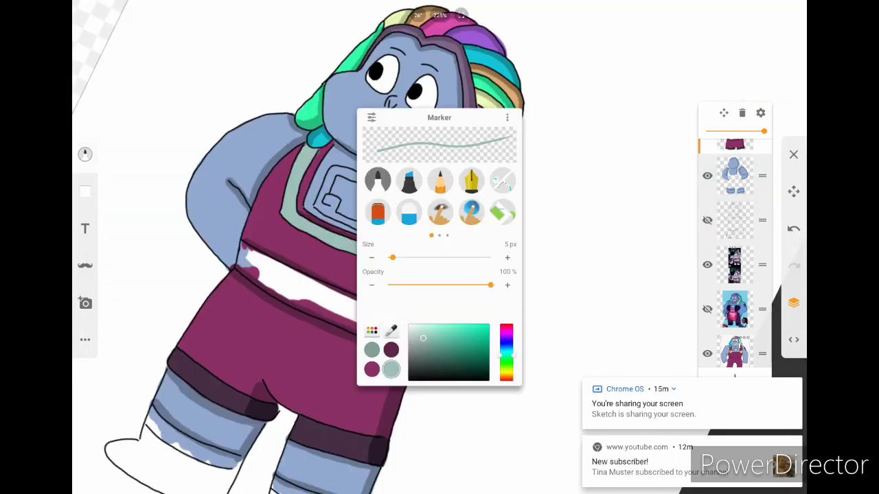
scroll(440, 248, "up", 4)
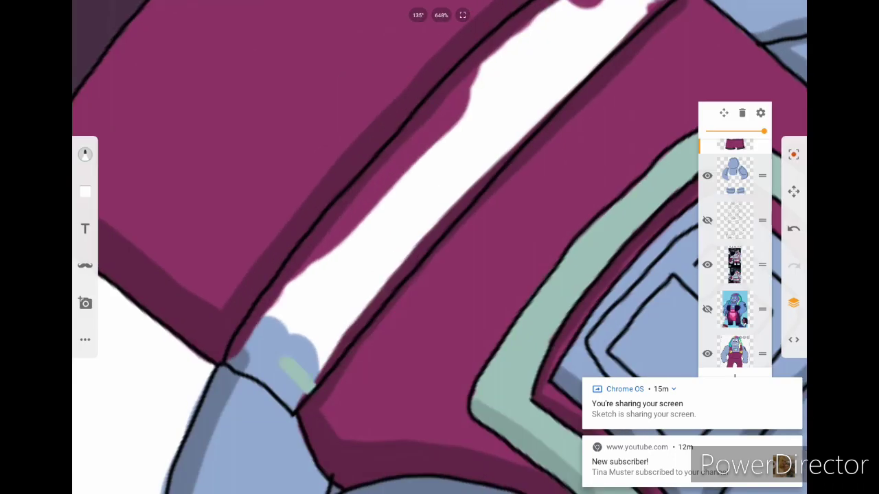
left_click_drag(273, 296, 244, 337)
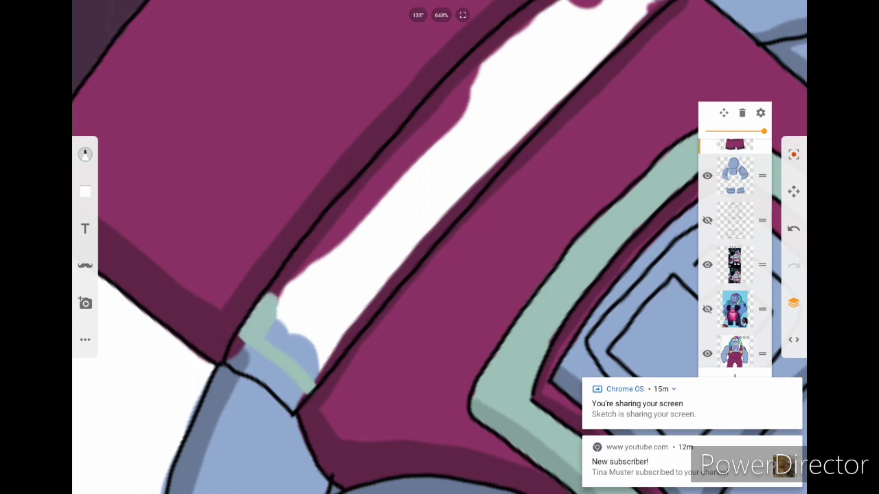
mouse_move(316, 370)
left_mouse_down()
mouse_move(289, 323)
mouse_move(374, 292)
left_mouse_up()
left_click_drag(309, 343, 371, 274)
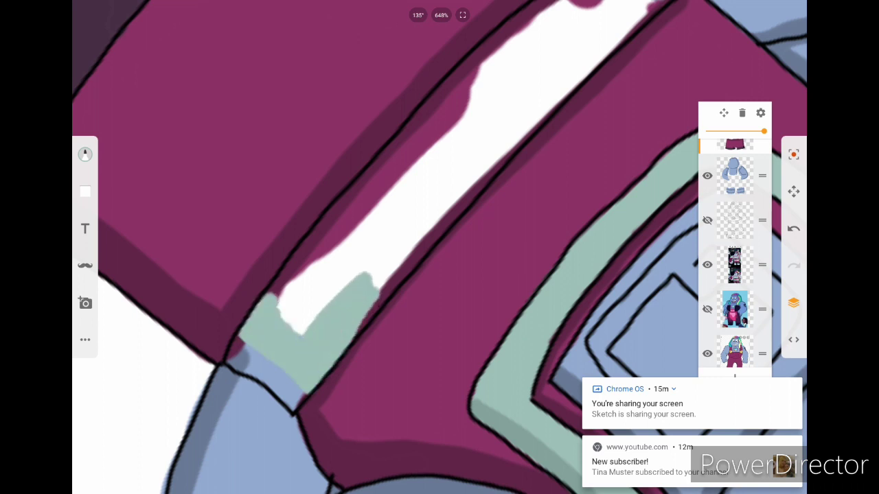
left_click_drag(292, 329, 361, 251)
mouse_move(278, 313)
left_mouse_down()
mouse_move(350, 254)
mouse_move(363, 196)
left_mouse_up()
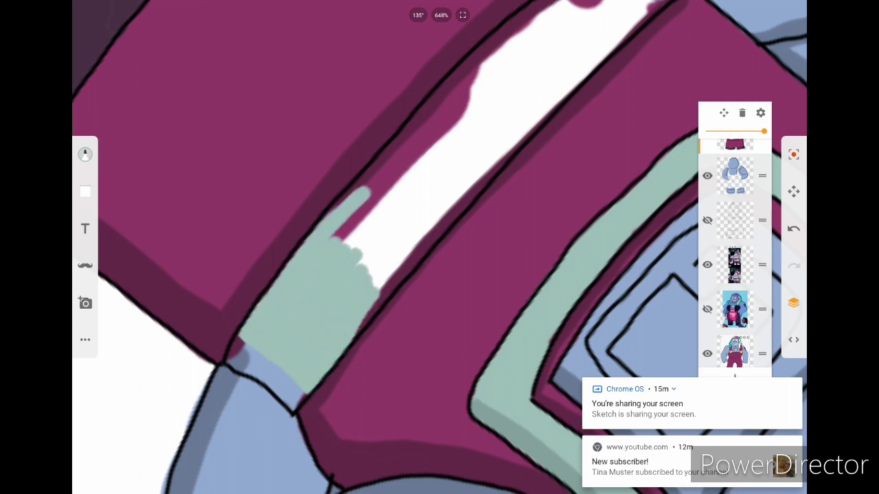
left_click_drag(329, 258, 384, 182)
left_click_drag(360, 265, 395, 195)
Extend the pale green fill along both edges of the waistband towards its middle.
scroll(440, 247, "up", 1)
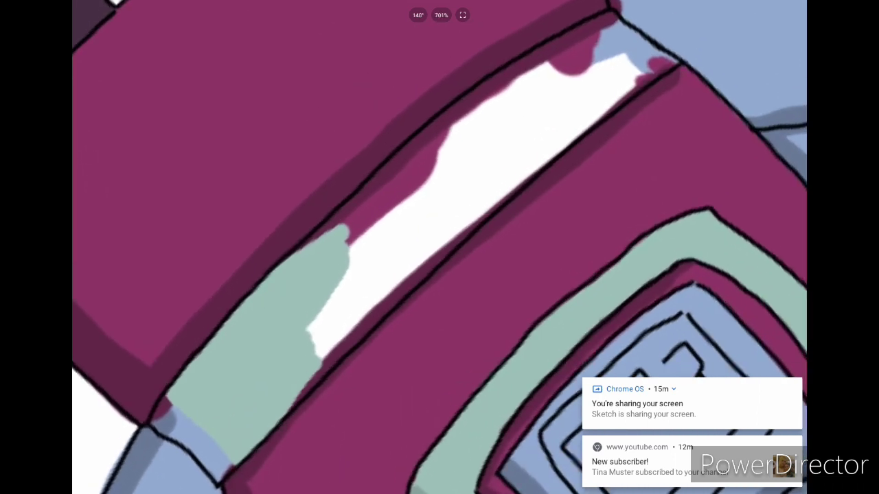
left_click_drag(440, 247, 425, 254)
left_click_drag(309, 374, 368, 309)
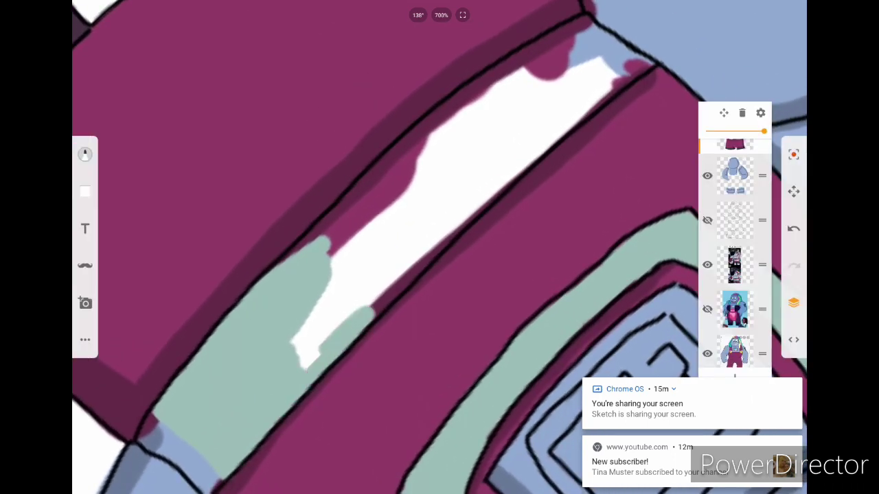
left_click_drag(295, 353, 354, 285)
left_click_drag(309, 319, 368, 247)
left_click_drag(333, 275, 367, 244)
scroll(439, 247, "down", 1)
scroll(439, 247, "up", 1)
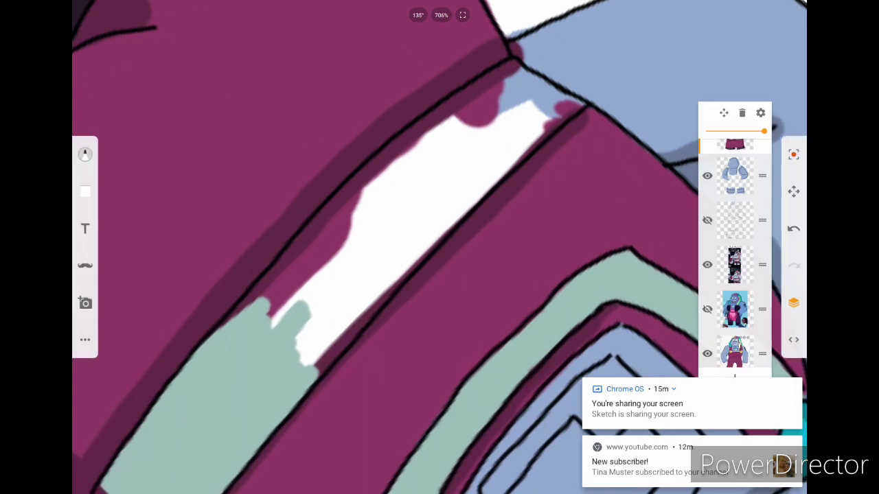
Cover the middle of the waistband with pale green, painting over the white gap and the stray maroon.
mouse_move(303, 268)
left_mouse_down()
mouse_move(227, 322)
mouse_move(361, 186)
left_mouse_up()
left_click_drag(288, 254, 402, 153)
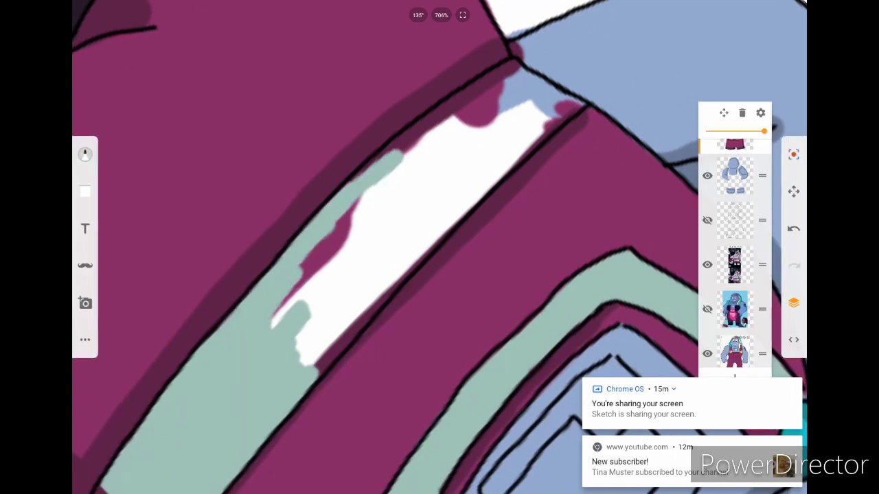
left_click_drag(274, 323, 374, 193)
left_click_drag(299, 361, 367, 236)
mouse_move(309, 381)
left_mouse_down()
mouse_move(354, 302)
mouse_move(416, 233)
left_mouse_up()
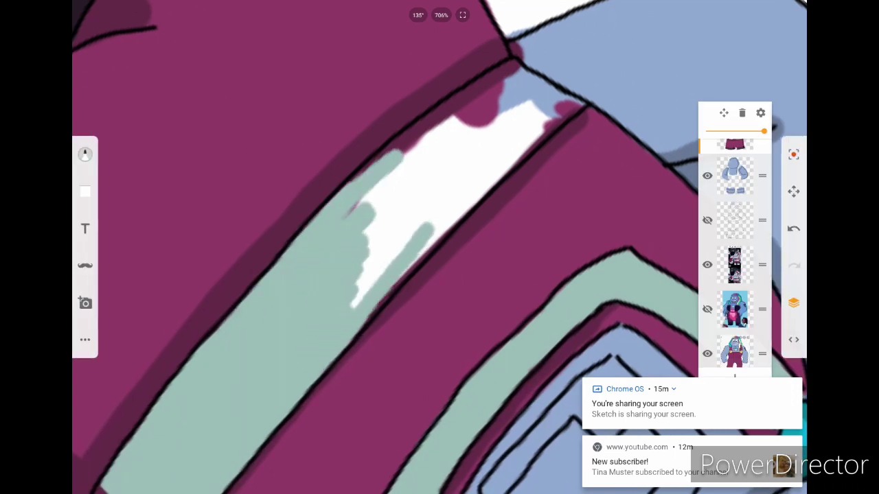
mouse_move(360, 306)
left_mouse_down()
mouse_move(422, 195)
mouse_move(426, 141)
left_mouse_up()
mouse_move(357, 206)
left_mouse_down()
mouse_move(415, 130)
mouse_move(474, 96)
left_mouse_up()
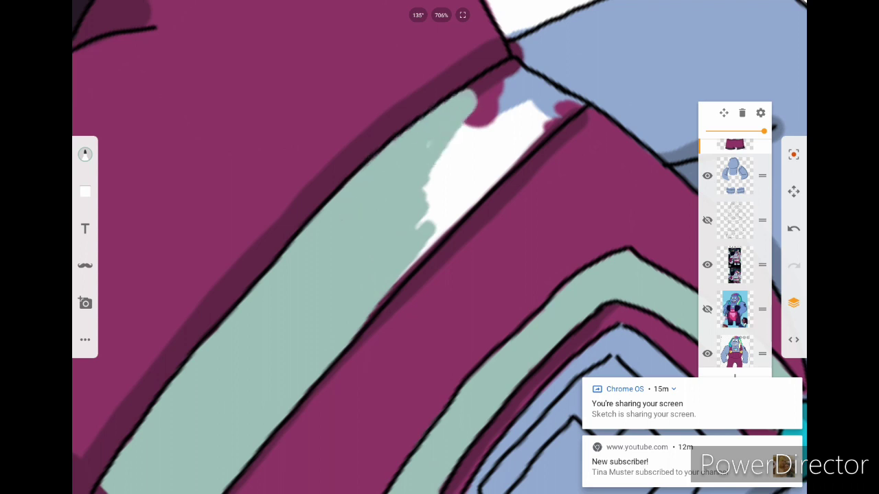
Finish the waistband's opposite end with pale green, covering the remaining white, blue and maroon patches up to the arm.
left_click_drag(426, 226, 477, 134)
left_click_drag(408, 275, 515, 141)
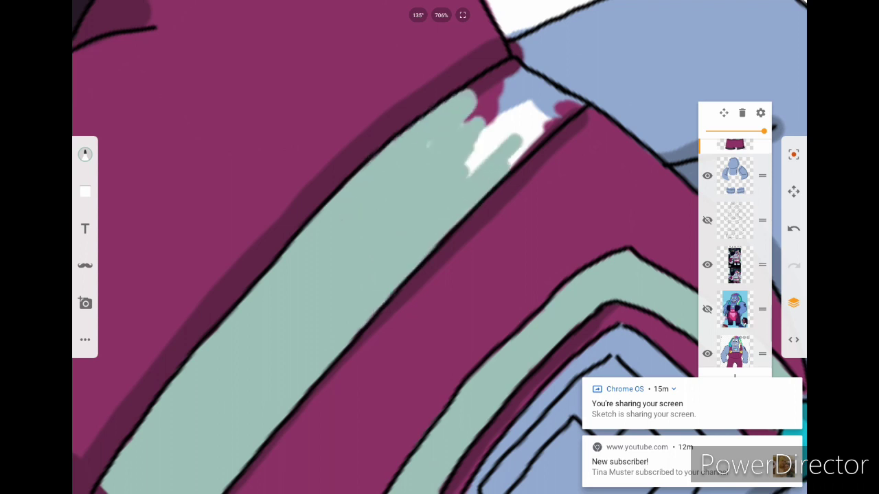
left_click_drag(467, 172, 522, 123)
scroll(439, 206, "up", 3)
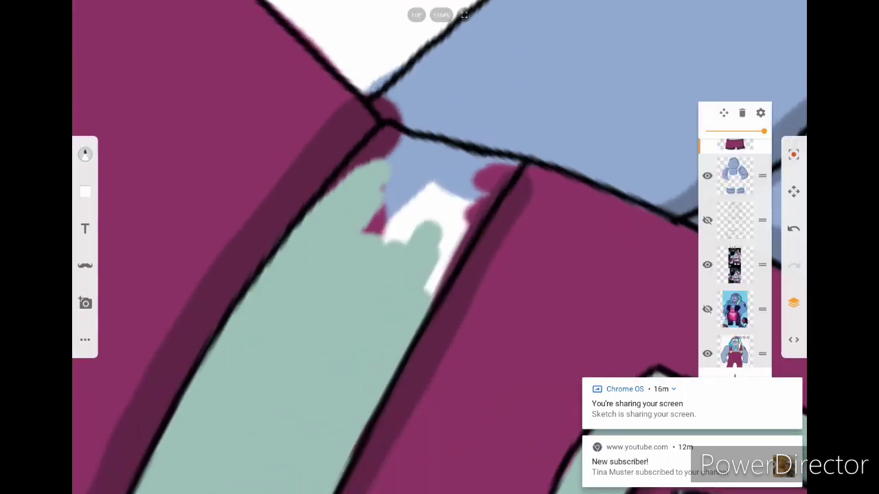
left_click_drag(331, 189, 401, 130)
mouse_move(481, 192)
left_mouse_down()
mouse_move(514, 165)
mouse_move(419, 227)
left_mouse_up()
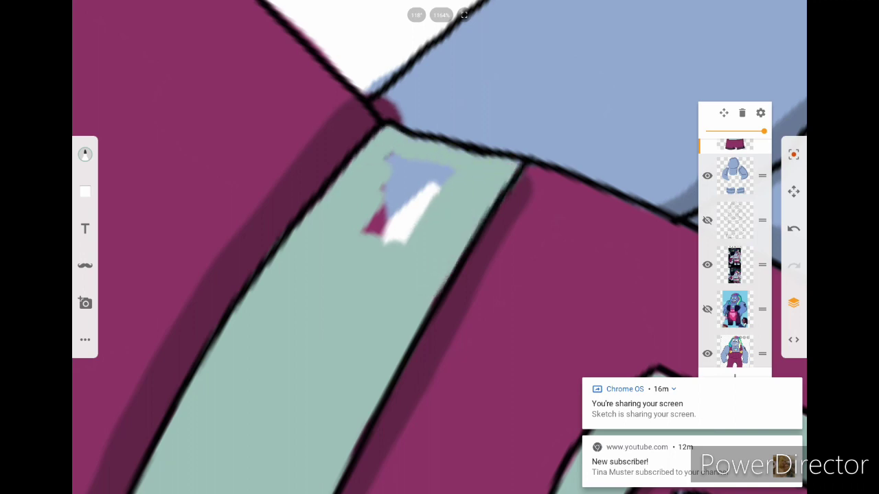
left_click_drag(439, 179, 385, 234)
left_click_drag(419, 165, 363, 227)
Shade the waistband's unfilled end beside the bent arm with the darker grey-green.
scroll(439, 247, "down", 5)
scroll(440, 247, "up", 4)
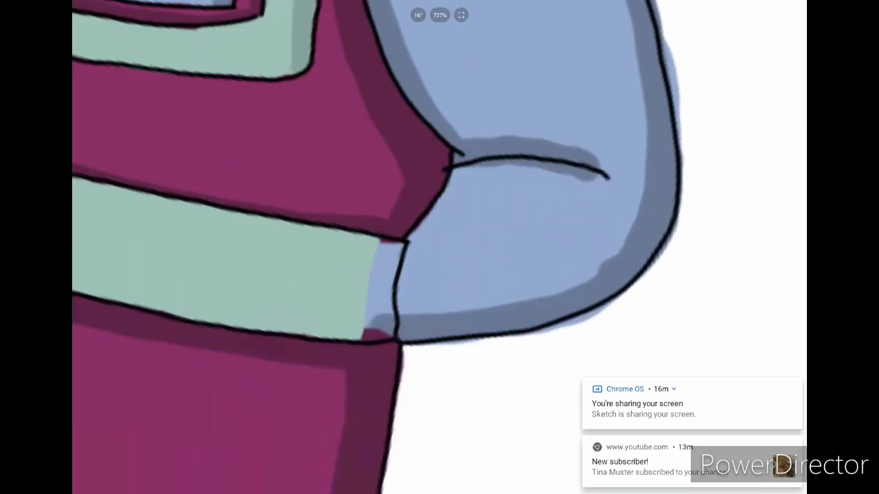
left_click(85, 154)
left_click(86, 155)
left_click_drag(385, 240, 364, 330)
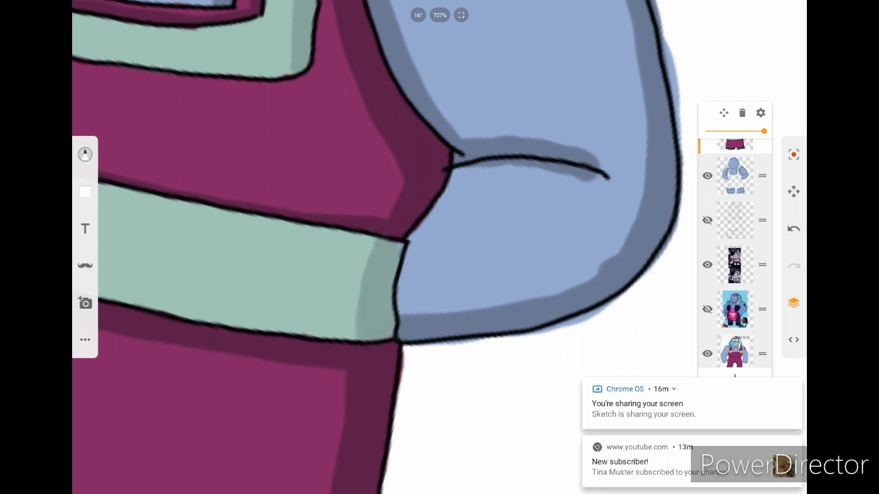
Fill the narrow bands above both boots with pale green at 5 px.
scroll(439, 247, "down", 8)
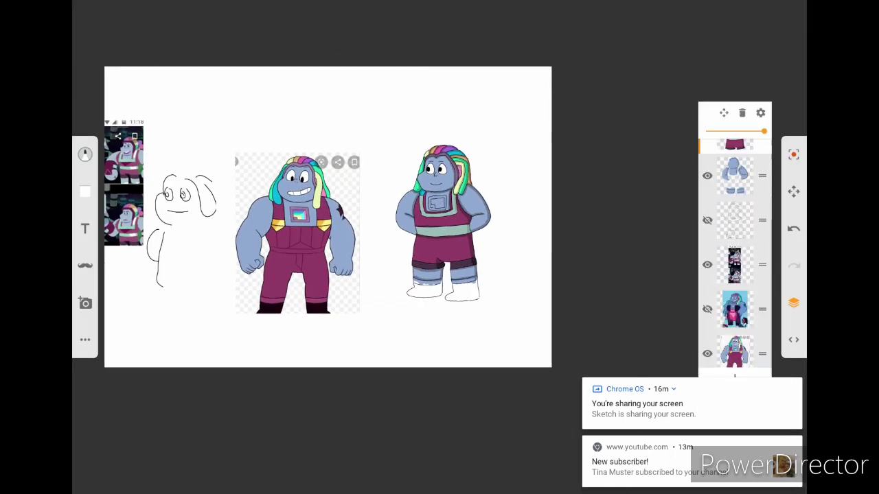
scroll(443, 281, "up", 8)
left_click(85, 155)
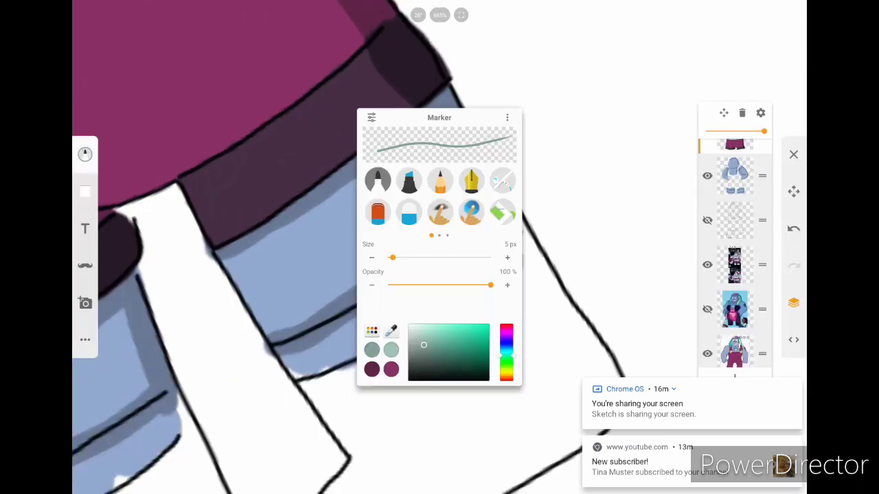
left_click(85, 155)
scroll(384, 247, "up", 2)
mouse_move(292, 402)
left_mouse_down()
mouse_move(278, 377)
mouse_move(357, 343)
mouse_move(399, 282)
mouse_move(446, 254)
mouse_move(505, 168)
left_mouse_up()
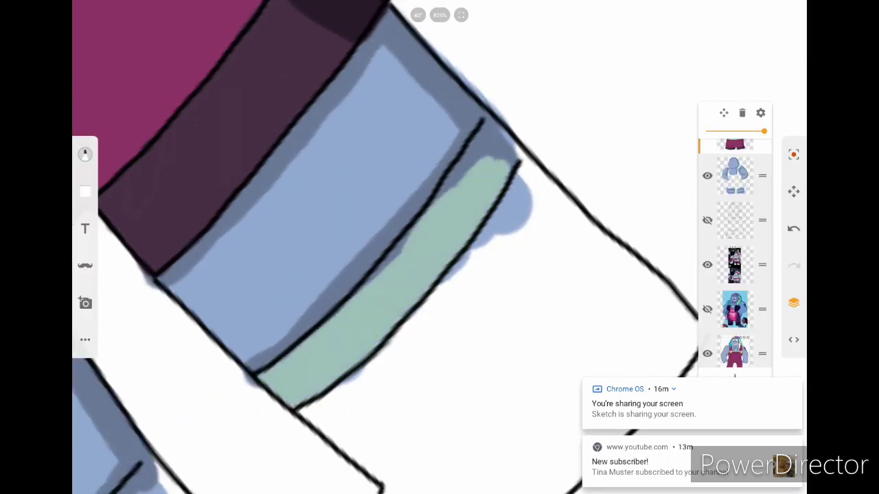
scroll(385, 247, "down", 5)
scroll(384, 247, "up", 3)
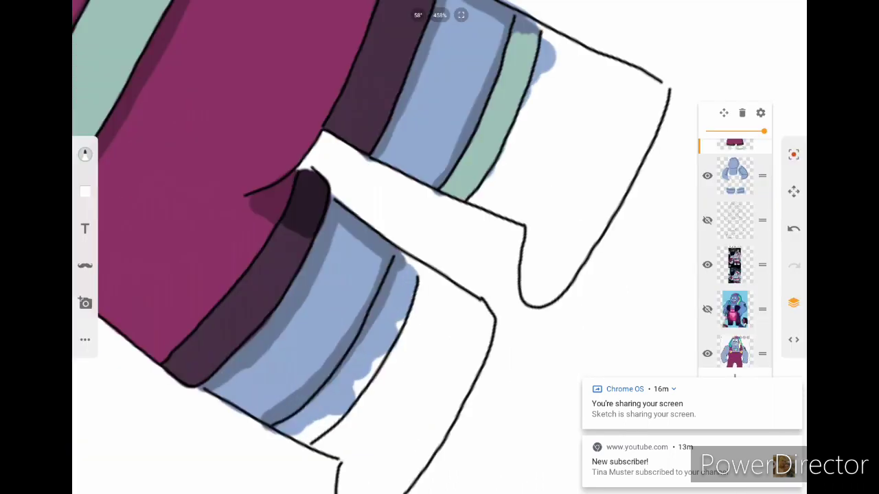
left_click_drag(402, 313, 364, 374)
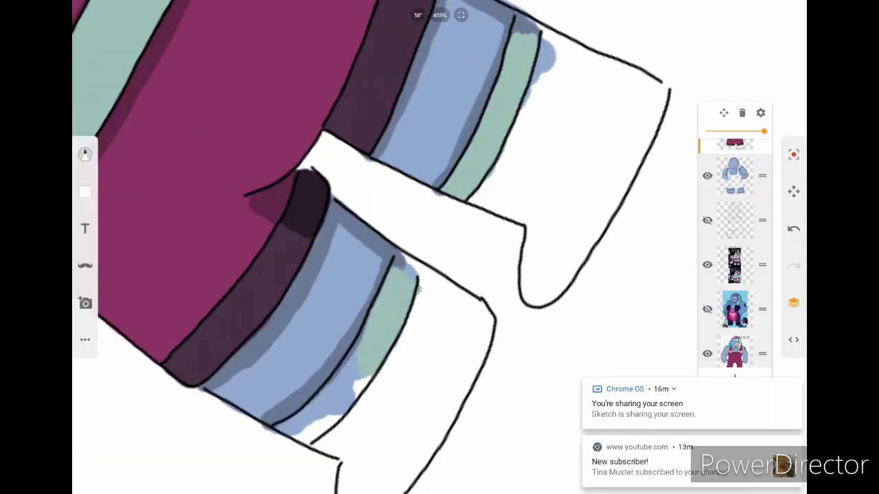
Shade the outer end of the green band on each leg with the darker grey-green.
left_click(85, 153)
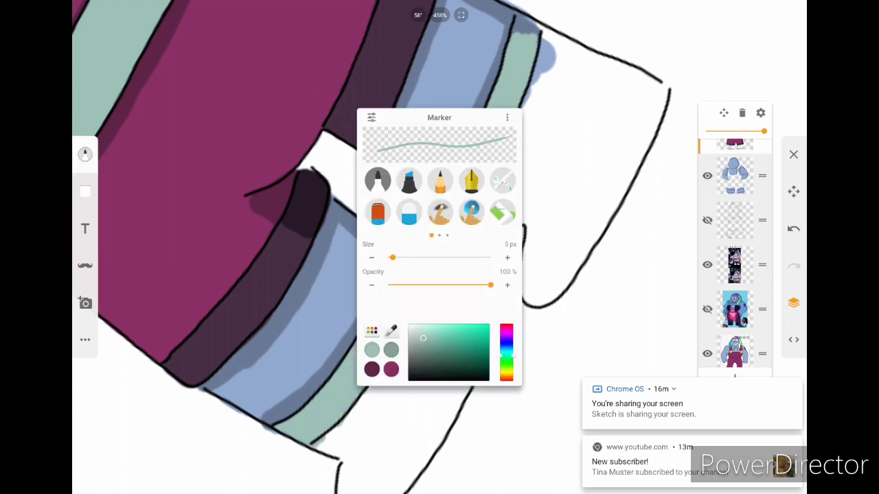
left_click(85, 154)
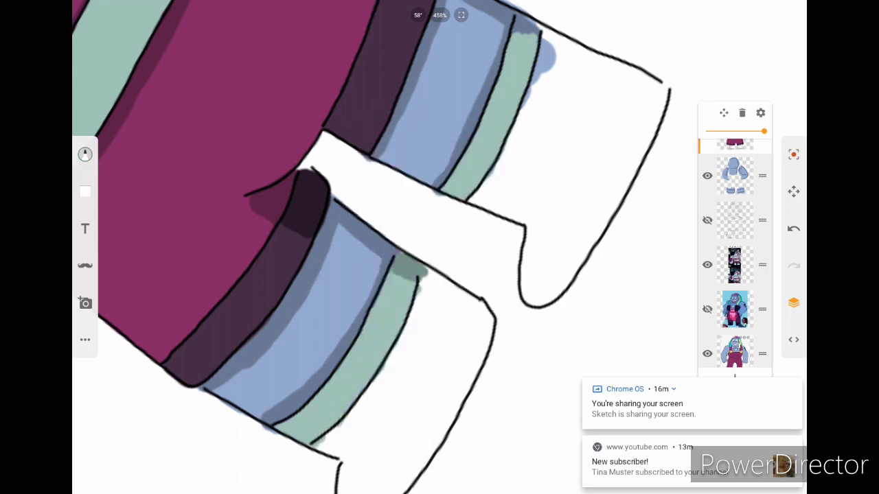
scroll(440, 247, "down", 5)
scroll(440, 206, "up", 8)
left_click_drag(405, 213, 456, 247)
left_click_drag(412, 196, 466, 233)
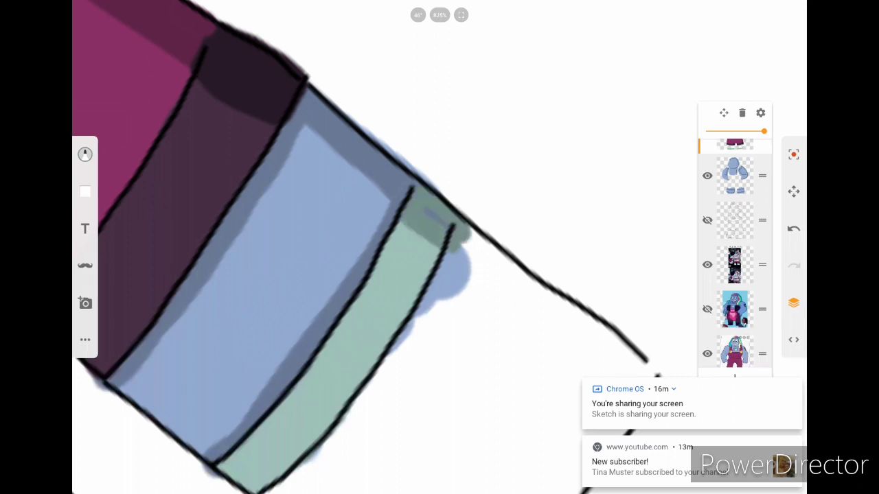
Outline the inside of the character's boot on the right with dark plum and fill its toe.
scroll(440, 247, "down", 5)
left_click(85, 154)
scroll(440, 206, "up", 3)
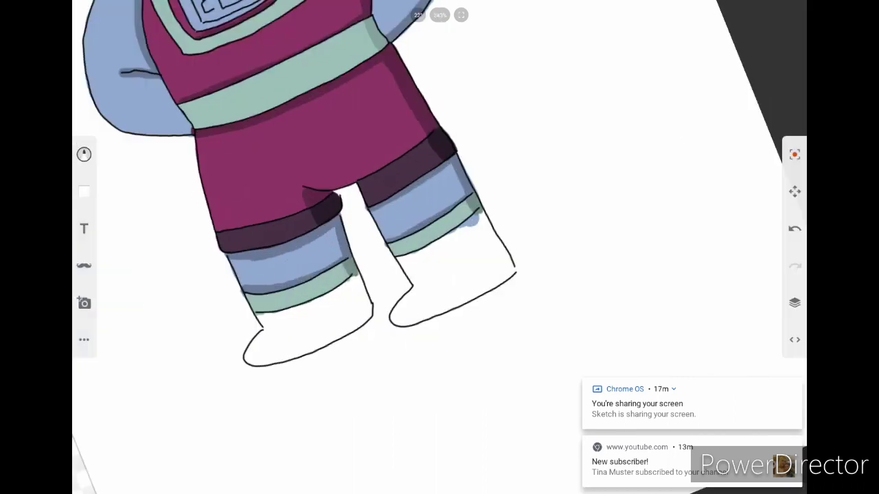
scroll(439, 247, "up", 5)
left_click(795, 302)
left_click_drag(311, 249, 360, 299)
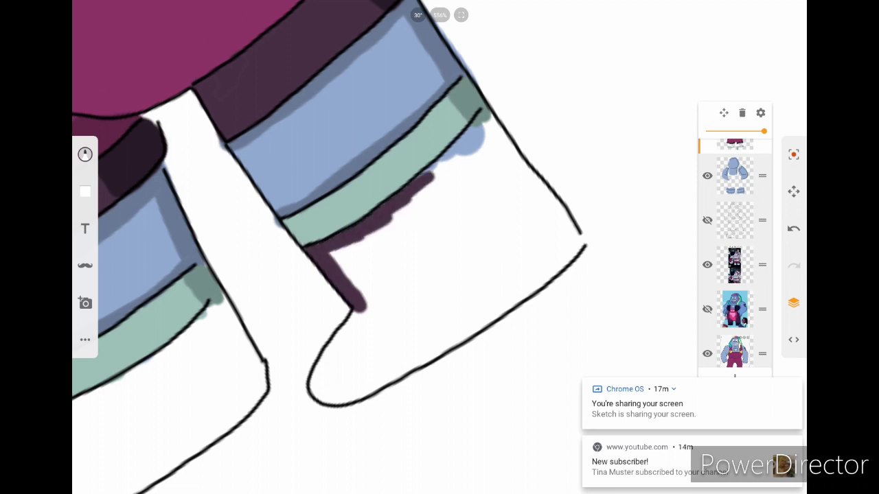
mouse_move(487, 147)
left_mouse_down()
mouse_move(556, 248)
mouse_move(423, 348)
mouse_move(328, 395)
left_mouse_up()
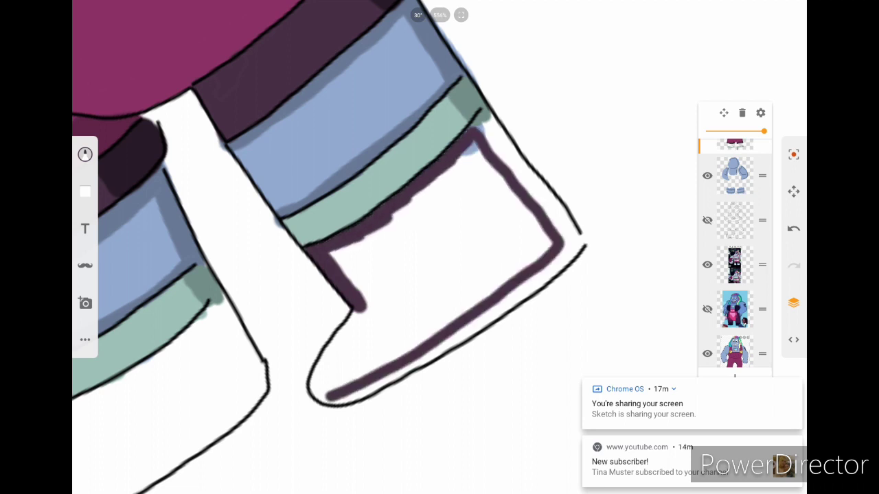
left_click_drag(329, 306, 334, 361)
mouse_move(367, 302)
left_mouse_down()
mouse_move(326, 384)
mouse_move(363, 385)
mouse_move(467, 306)
left_mouse_up()
left_click_drag(309, 392, 477, 254)
Outline the inside of the other boot with dark plum and fill it completely from the green band to the toe.
mouse_move(214, 420)
left_mouse_down()
mouse_move(370, 313)
mouse_move(379, 206)
mouse_move(256, 323)
left_mouse_up()
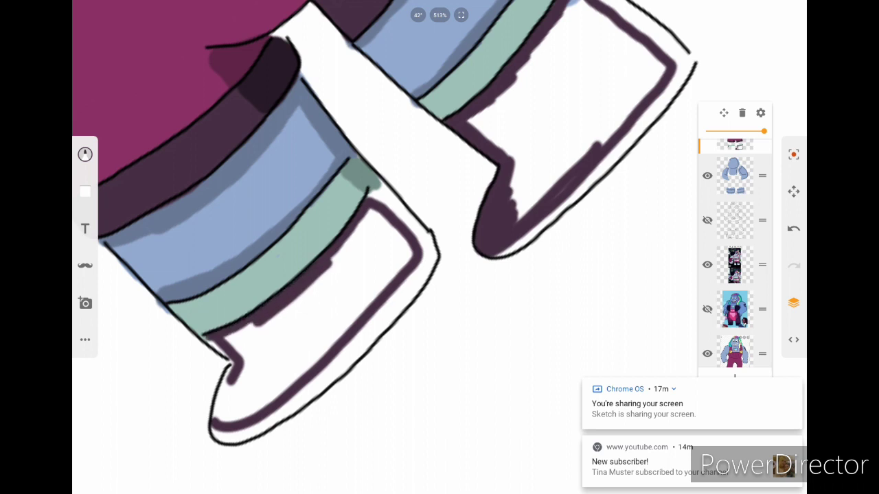
left_click_drag(242, 356, 369, 227)
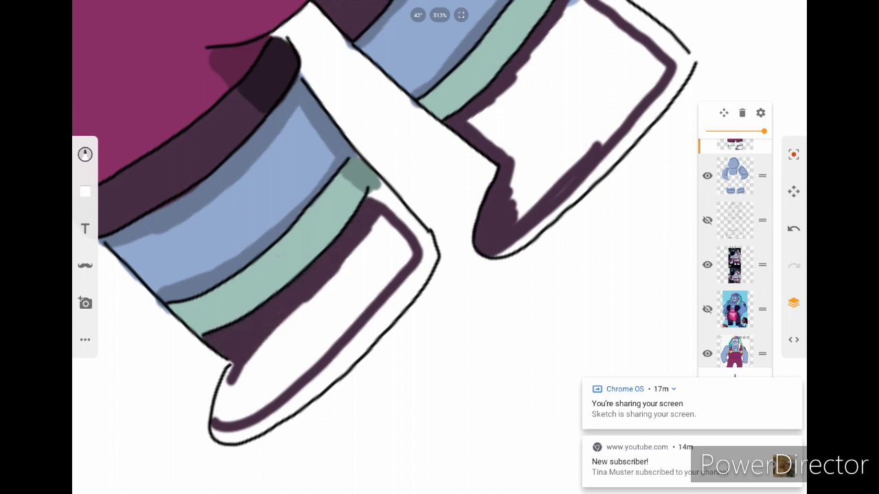
left_click(85, 154)
mouse_move(314, 337)
left_mouse_down()
mouse_move(373, 275)
mouse_move(383, 226)
mouse_move(405, 292)
left_mouse_up()
left_click_drag(381, 254, 326, 340)
left_click_drag(265, 347, 219, 402)
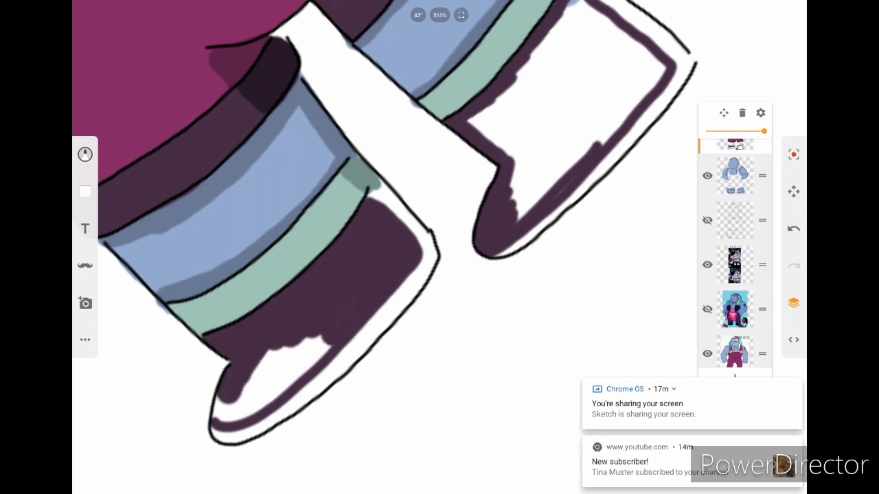
left_click_drag(302, 357, 237, 416)
left_click_drag(306, 340, 243, 395)
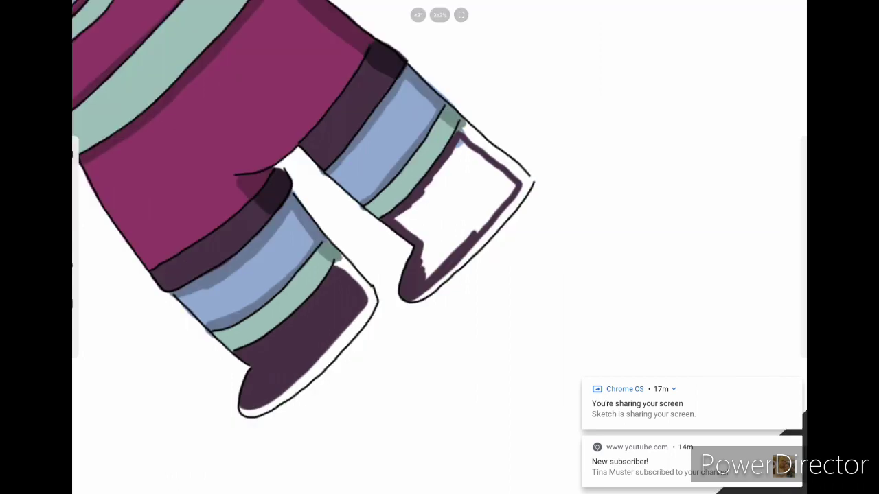
Fill the remaining white interior of the first boot with dark plum up to its green band.
left_click_drag(481, 254, 282, 422)
mouse_move(312, 394)
left_mouse_down()
mouse_move(361, 344)
mouse_move(316, 339)
left_mouse_up()
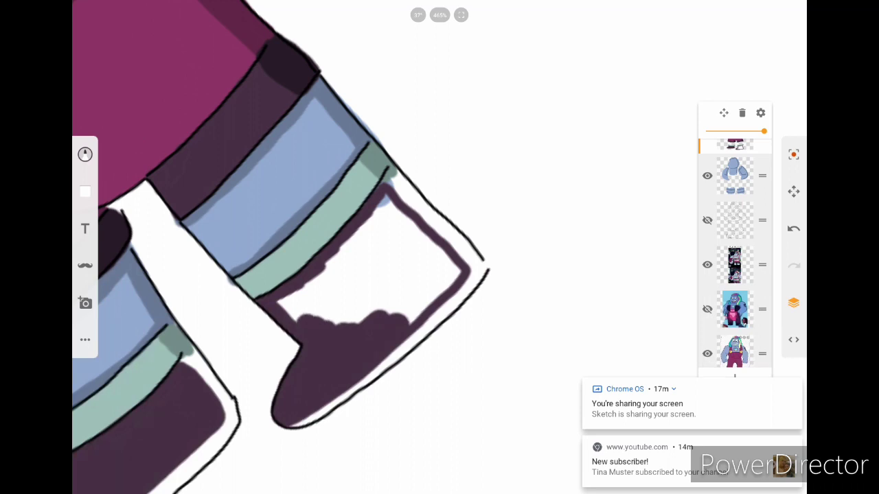
mouse_move(316, 275)
left_mouse_down()
mouse_move(378, 212)
mouse_move(395, 209)
mouse_move(453, 261)
mouse_move(439, 282)
mouse_move(429, 274)
mouse_move(385, 309)
mouse_move(323, 298)
mouse_move(398, 257)
left_mouse_up()
left_click(85, 154)
left_click_drag(275, 274, 343, 206)
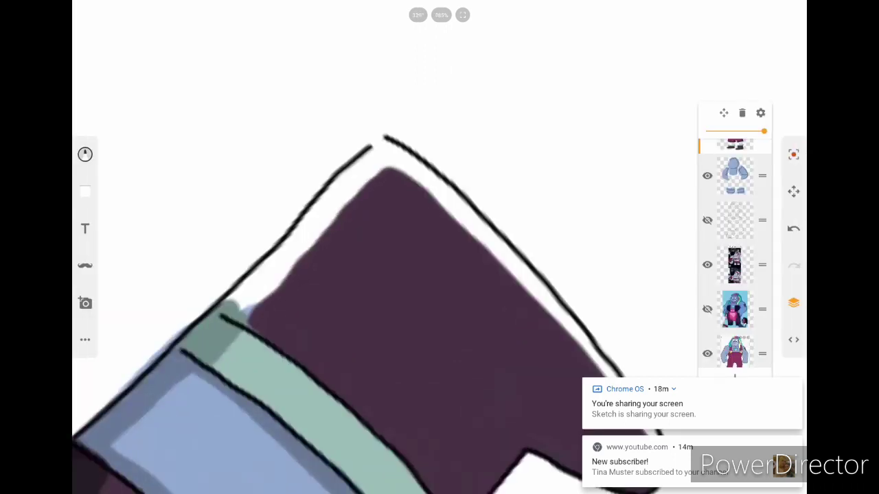
Shade the first boot's back edge and sole with a darker plum, closing the white gaps along the line art.
left_click_drag(302, 254, 244, 323)
mouse_move(384, 161)
left_mouse_down()
mouse_move(234, 316)
mouse_move(289, 243)
mouse_move(390, 143)
left_mouse_up()
mouse_move(412, 274)
left_mouse_down()
mouse_move(426, 288)
mouse_move(384, 227)
left_mouse_up()
mouse_move(189, 313)
left_mouse_down()
mouse_move(303, 220)
mouse_move(494, 117)
left_mouse_up()
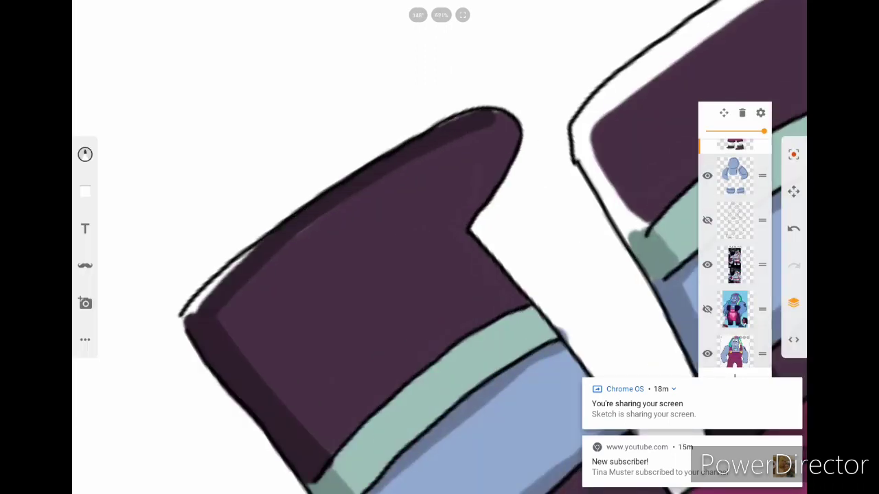
left_click_drag(371, 189, 220, 317)
left_click_drag(254, 245, 196, 295)
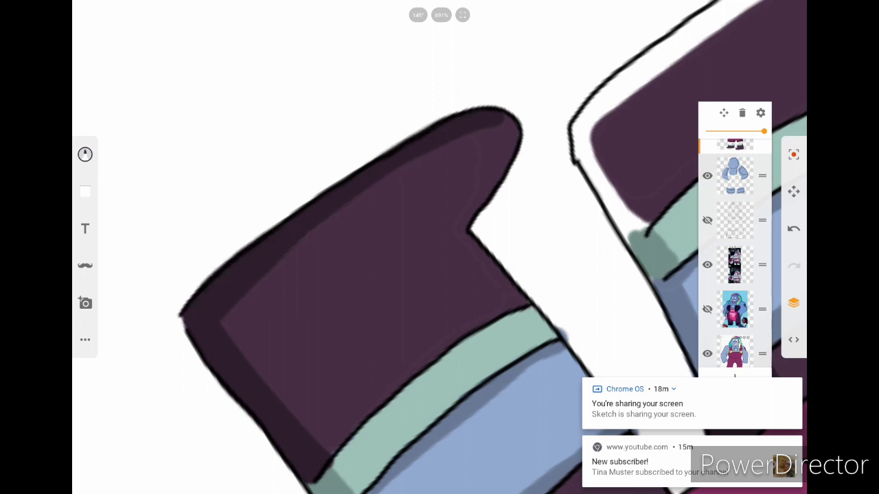
Shade the second boot's back edge and sole with the darker plum, filling the white strip up to the line art.
mouse_move(439, 275)
left_mouse_down()
mouse_move(385, 248)
mouse_move(366, 323)
left_mouse_up()
left_click_drag(373, 219, 377, 324)
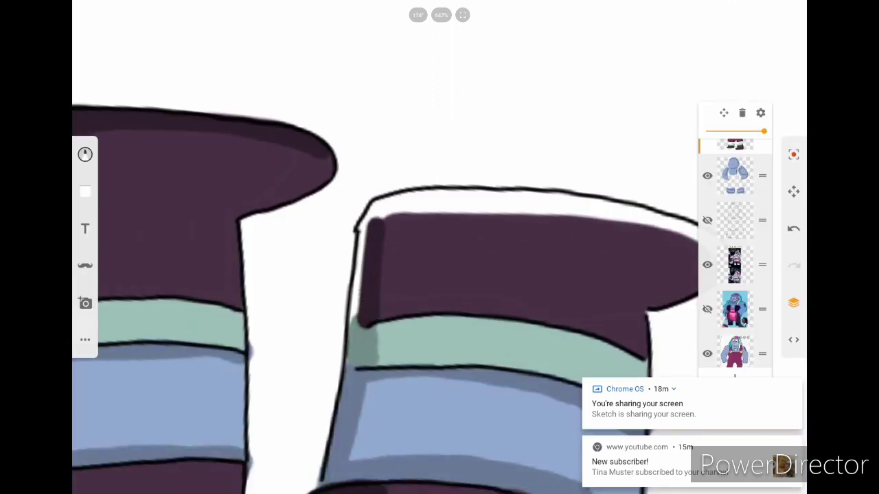
mouse_move(347, 206)
left_mouse_down()
mouse_move(357, 326)
mouse_move(385, 216)
left_mouse_up()
left_click_drag(439, 274, 412, 247)
mouse_move(358, 262)
left_mouse_down()
mouse_move(494, 160)
mouse_move(543, 141)
left_mouse_up()
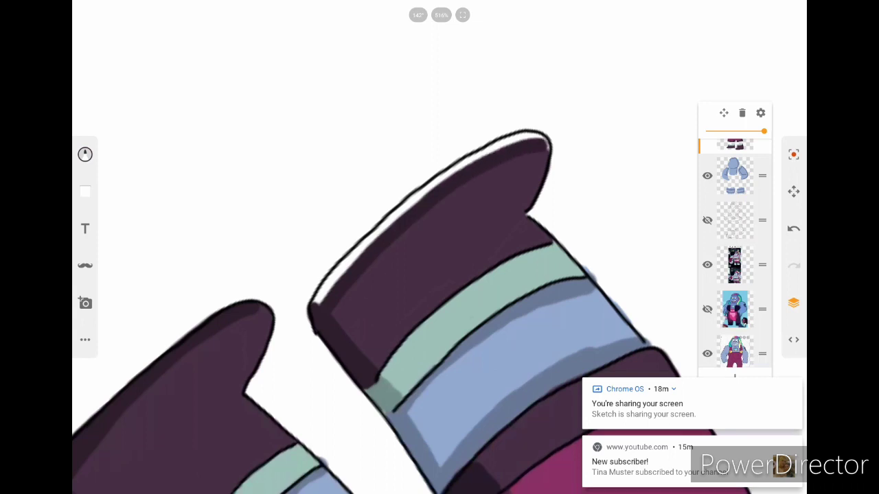
left_click_drag(399, 216, 473, 155)
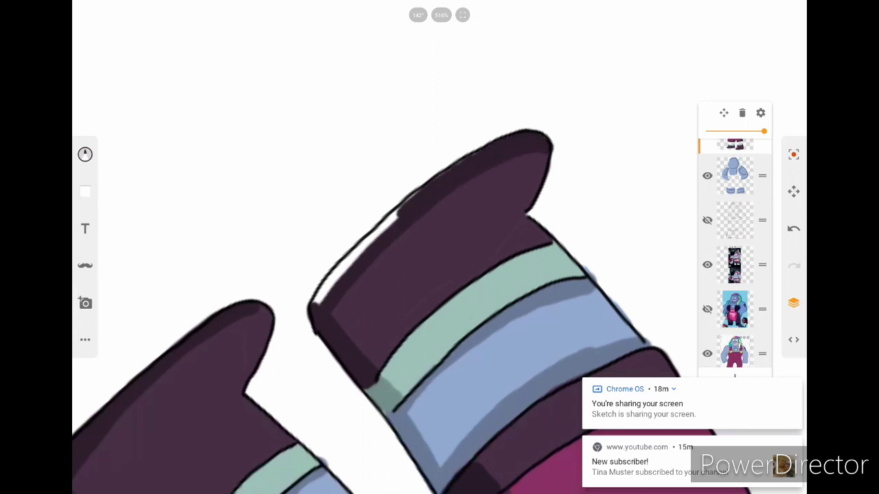
left_click_drag(356, 248, 411, 196)
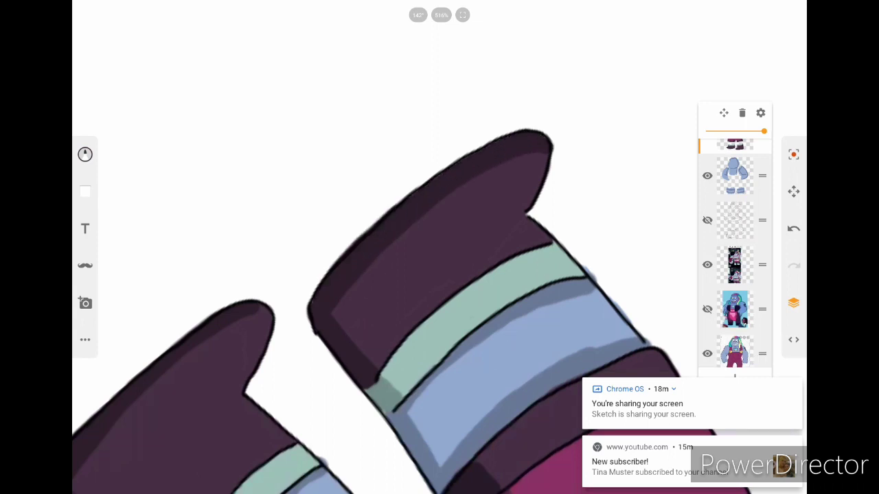
left_click_drag(412, 274, 439, 247)
Paint slanted pale mint highlights on the green bands above both boots, beside their shaded ends.
left_click(85, 154)
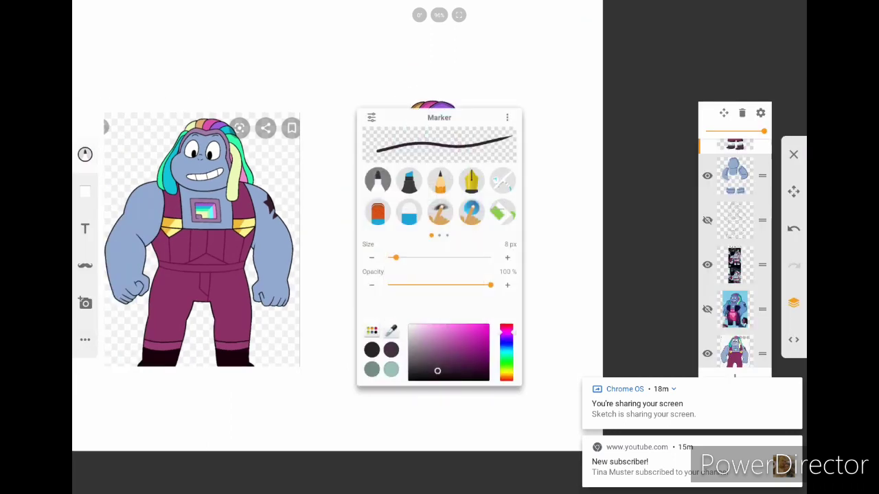
key("Escape")
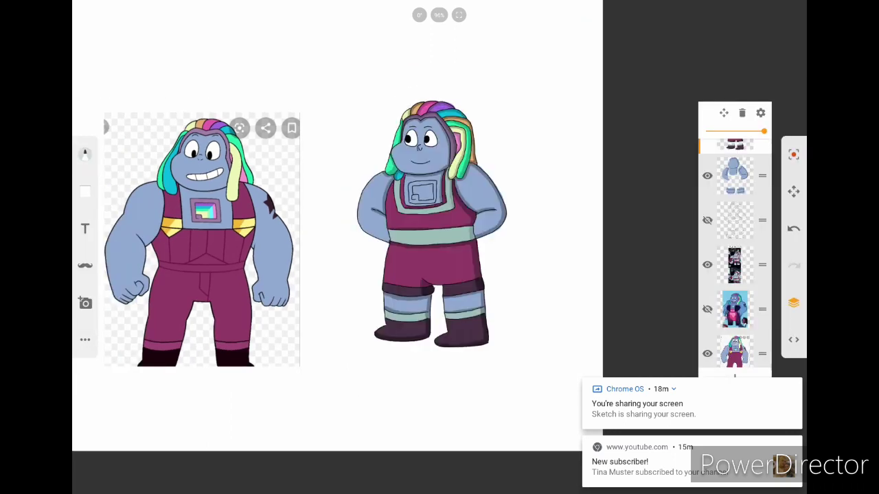
scroll(302, 275, "up", 10)
left_click(85, 153)
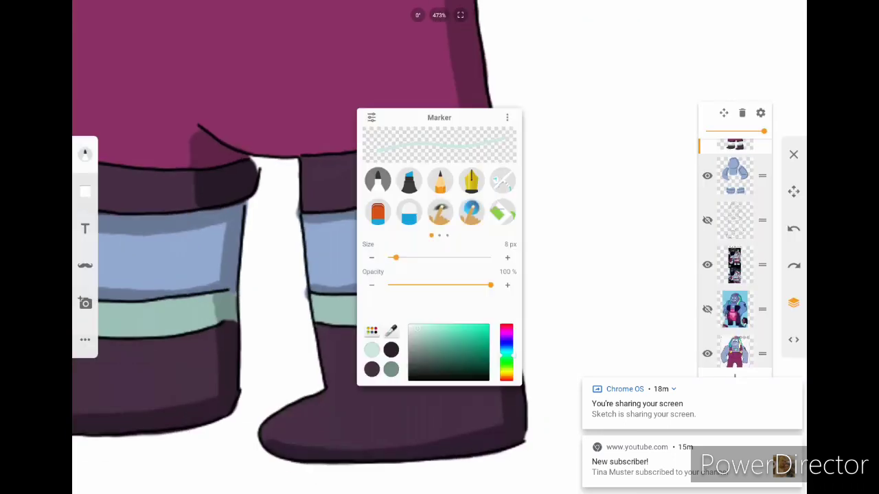
key("Escape")
scroll(309, 275, "up", 3)
left_click(85, 154)
key("Escape")
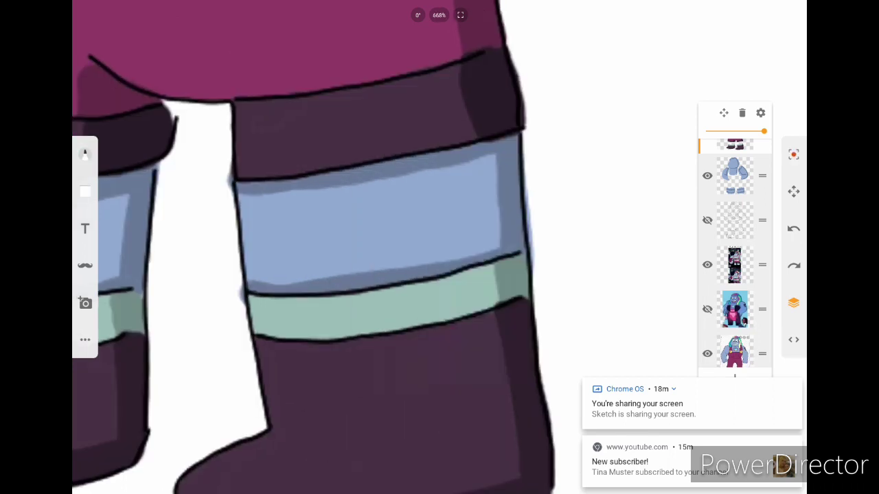
scroll(309, 275, "down", 2)
scroll(309, 275, "up", 4)
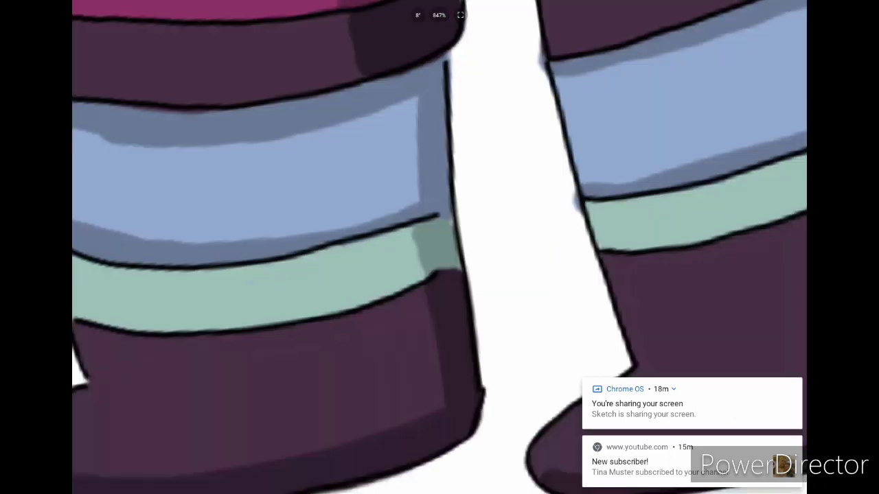
mouse_move(347, 274)
left_mouse_down()
mouse_move(385, 278)
mouse_move(347, 313)
left_mouse_up()
scroll(439, 247, "down", 2)
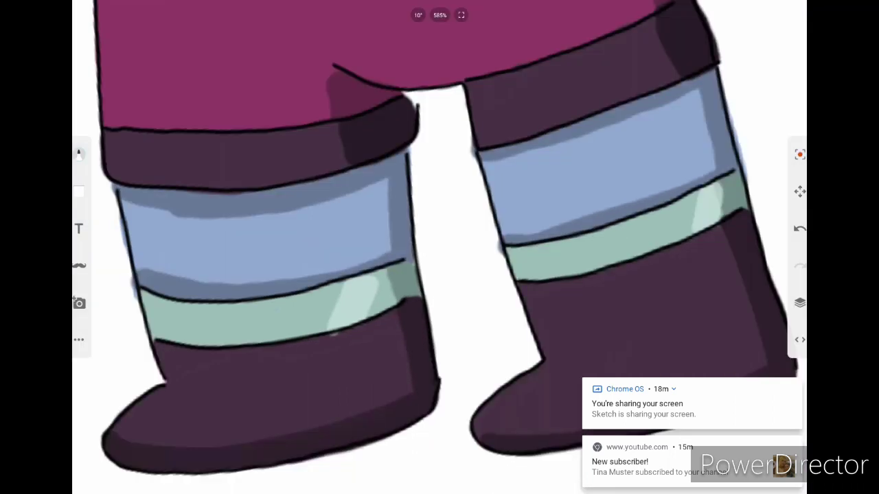
scroll(439, 247, "down", 2)
Outline and fill a wide slanted pale mint highlight on the green waistband, near its shaded end.
scroll(412, 275, "up", 4)
left_click_drag(371, 248, 319, 333)
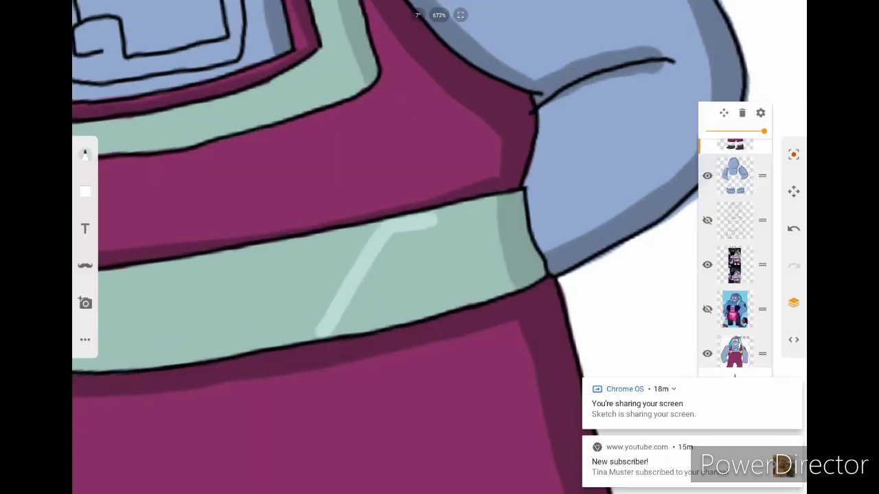
left_click_drag(434, 219, 402, 317)
left_click_drag(429, 230, 343, 321)
left_click_drag(416, 253, 374, 316)
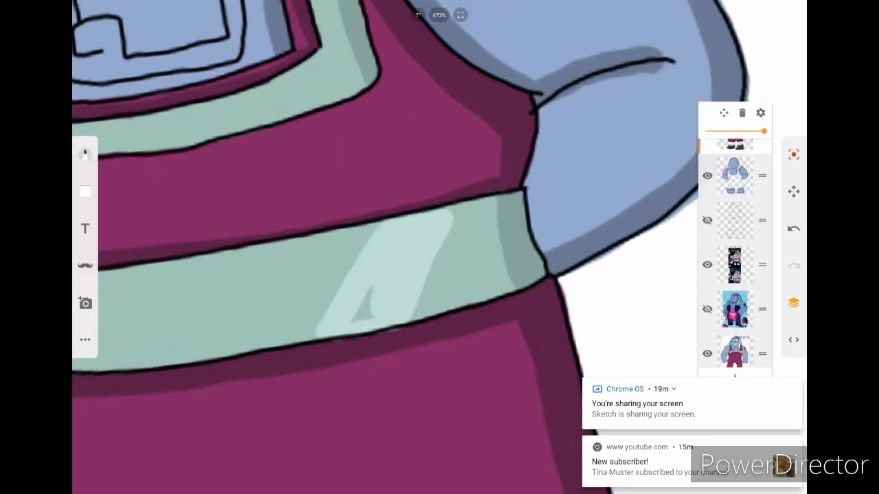
scroll(440, 247, "down", 3)
Add slanted pale mint highlights to the green neckline trim, on its shoulder strap and its lower edge.
left_click_drag(440, 206, 439, 343)
scroll(440, 247, "up", 4)
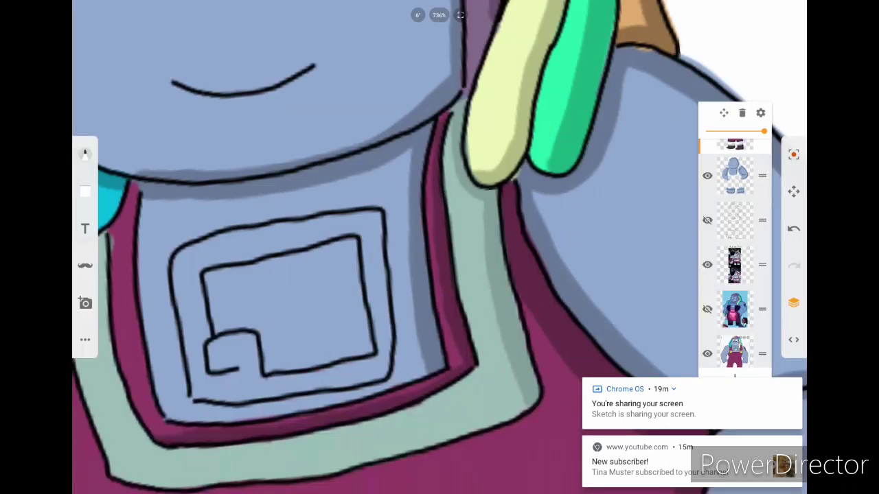
mouse_move(493, 212)
left_mouse_down()
mouse_move(456, 242)
mouse_move(459, 278)
left_mouse_up()
mouse_move(484, 234)
left_mouse_down()
mouse_move(456, 262)
mouse_move(456, 299)
left_mouse_up()
scroll(440, 247, "down", 3)
scroll(439, 247, "up", 3)
scroll(440, 247, "down", 3)
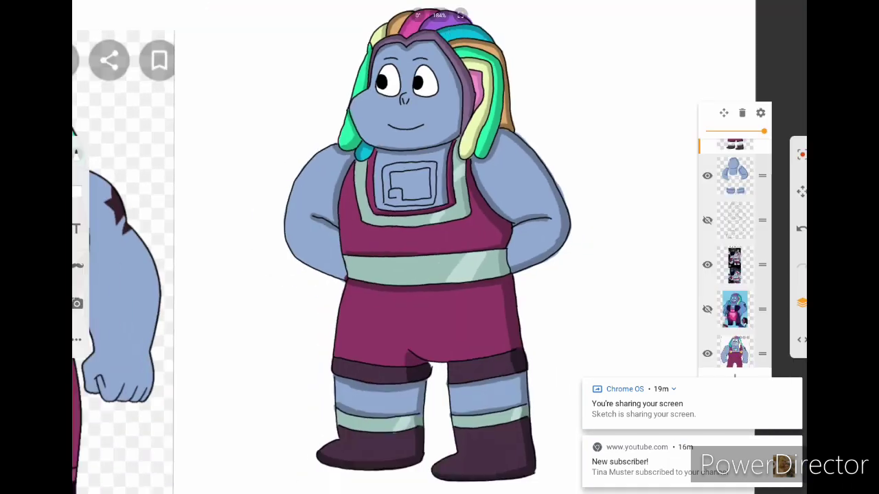
scroll(440, 247, "up", 3)
left_click(85, 154)
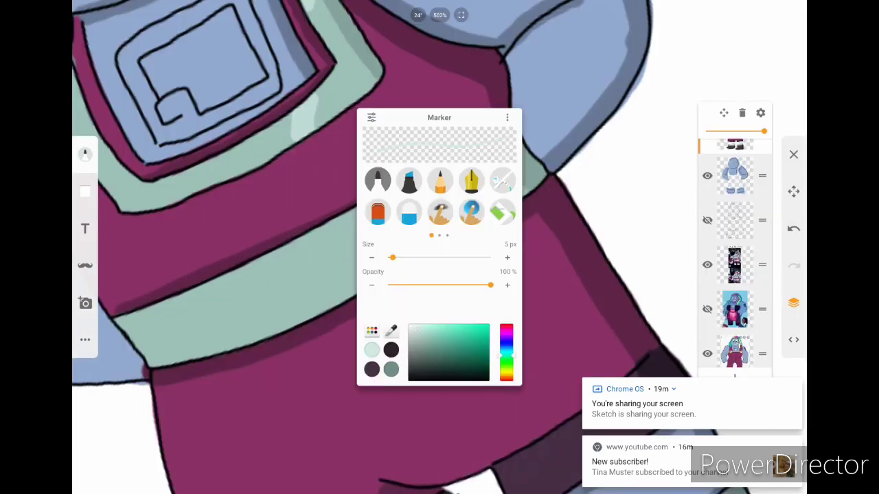
scroll(440, 247, "down", 2)
scroll(439, 247, "down", 4)
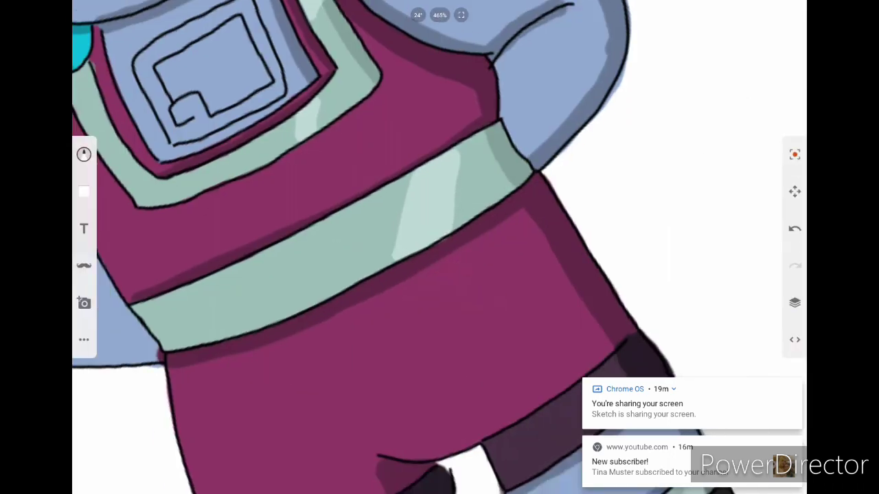
scroll(439, 247, "up", 4)
left_click(85, 154)
left_click(86, 154)
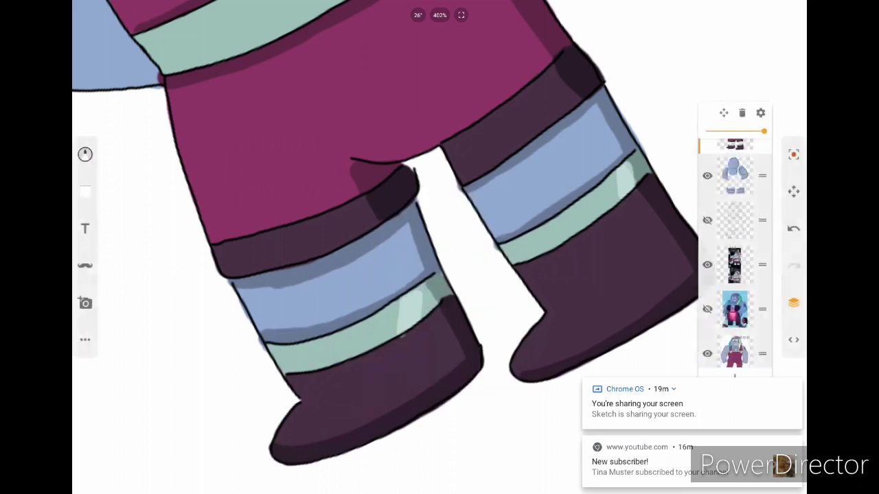
scroll(440, 247, "down", 5)
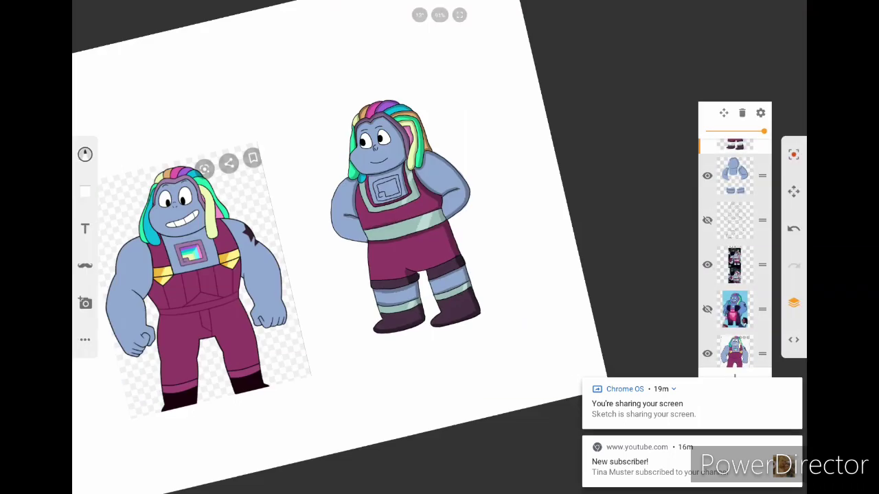
Fill the frame around the character's chest gem and its small corner curl with mauve from the reference picture.
scroll(439, 248, "up", 5)
left_click(85, 154)
left_click(86, 154)
scroll(440, 247, "down", 1)
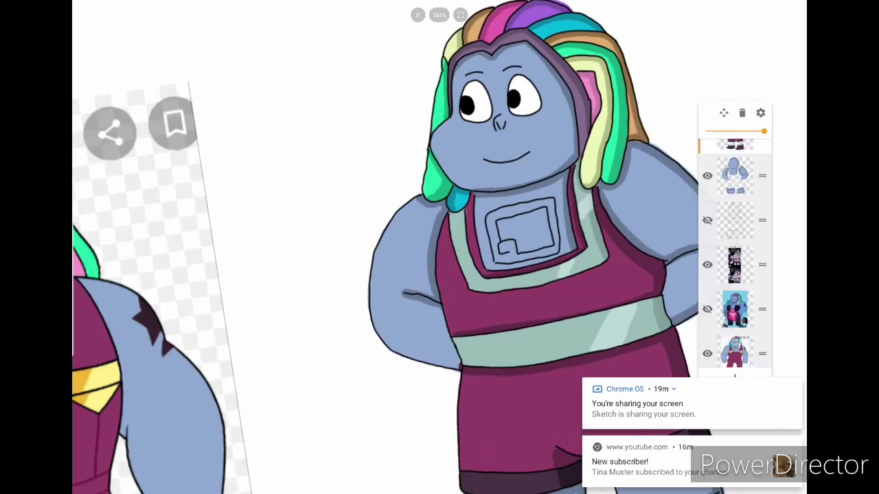
scroll(439, 247, "up", 4)
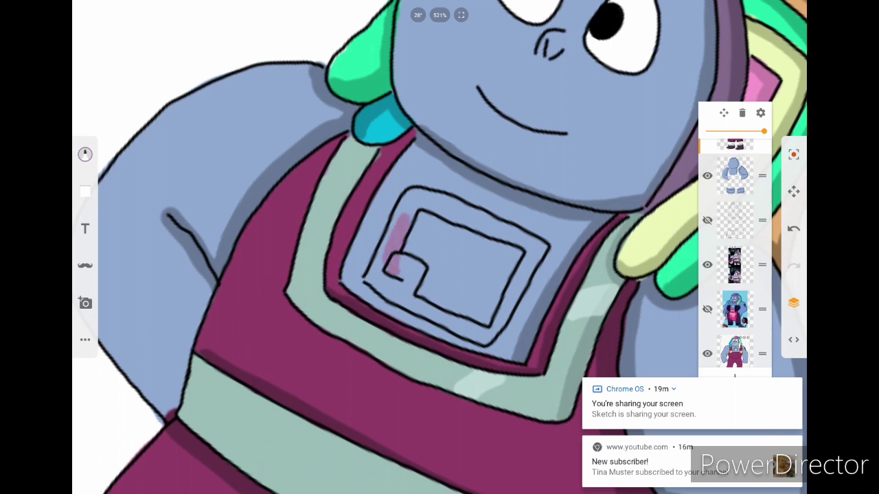
left_click_drag(440, 274, 412, 288)
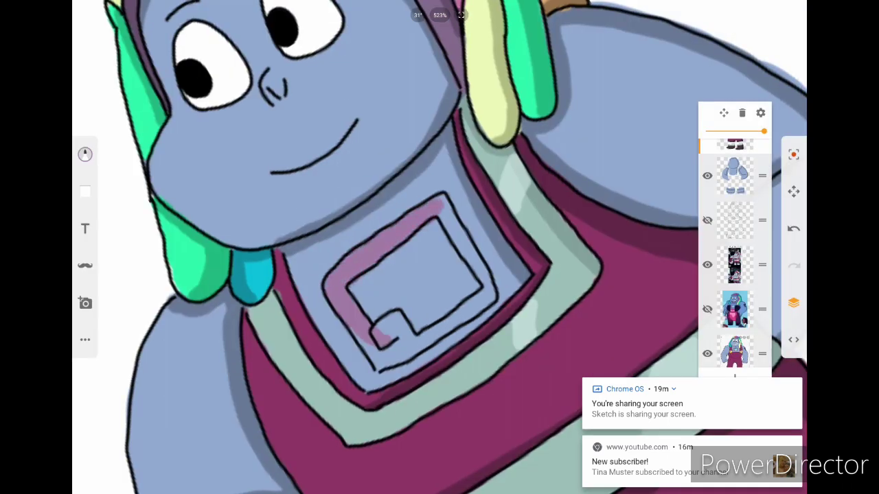
scroll(439, 247, "up", 3)
mouse_move(501, 172)
left_mouse_down()
mouse_move(447, 295)
mouse_move(412, 288)
left_mouse_up()
mouse_move(398, 336)
left_mouse_down()
mouse_move(391, 234)
mouse_move(419, 181)
left_mouse_up()
mouse_move(429, 234)
left_mouse_down()
mouse_move(463, 179)
mouse_move(508, 170)
left_mouse_up()
left_click_drag(405, 177, 388, 234)
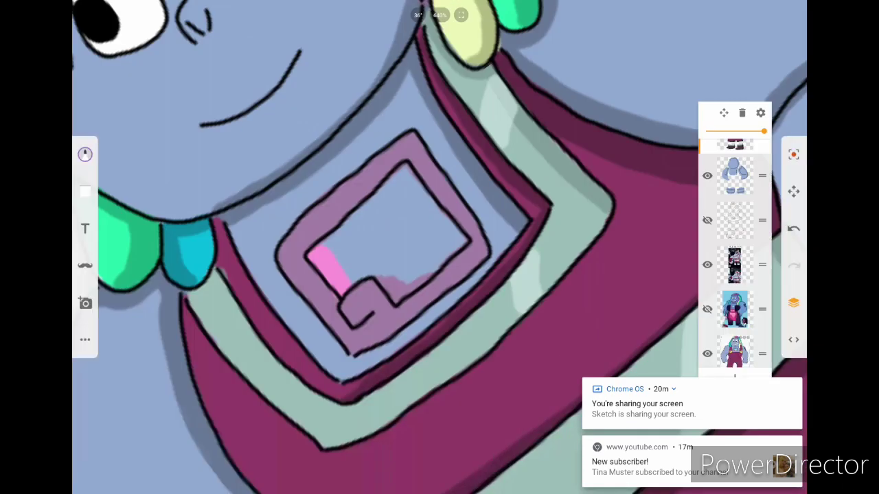
Paint a pink facet along the gem's short edge above the curl and a purple facet along its upper edge.
mouse_move(322, 246)
left_mouse_down()
mouse_move(386, 193)
mouse_move(333, 247)
left_mouse_up()
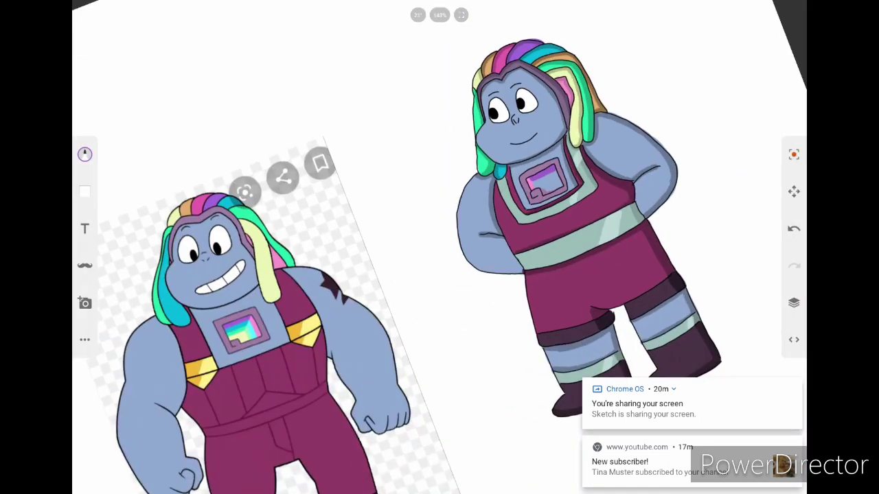
scroll(219, 275, "up", 5)
left_click(439, 246)
scroll(440, 247, "down", 3)
Paint a light cyan facet beside the gem's pink one and a turquoise band below the purple, following the reference.
scroll(439, 247, "up", 6)
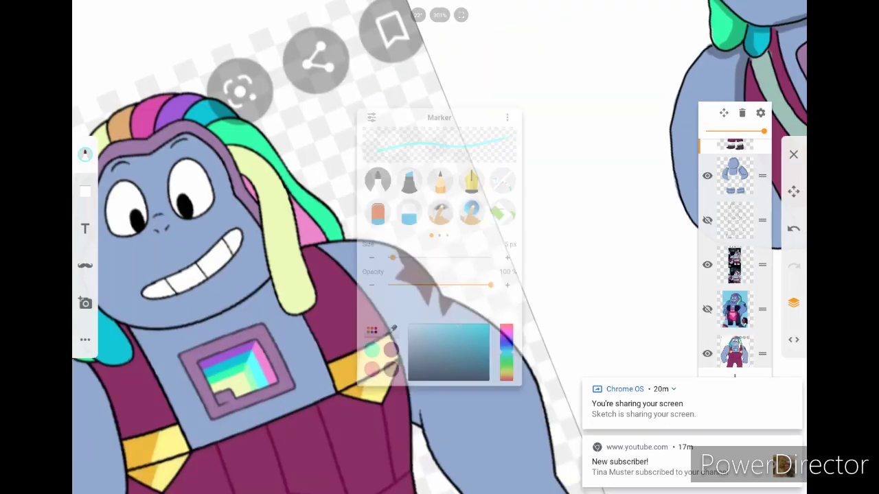
left_click(439, 245)
scroll(439, 247, "down", 3)
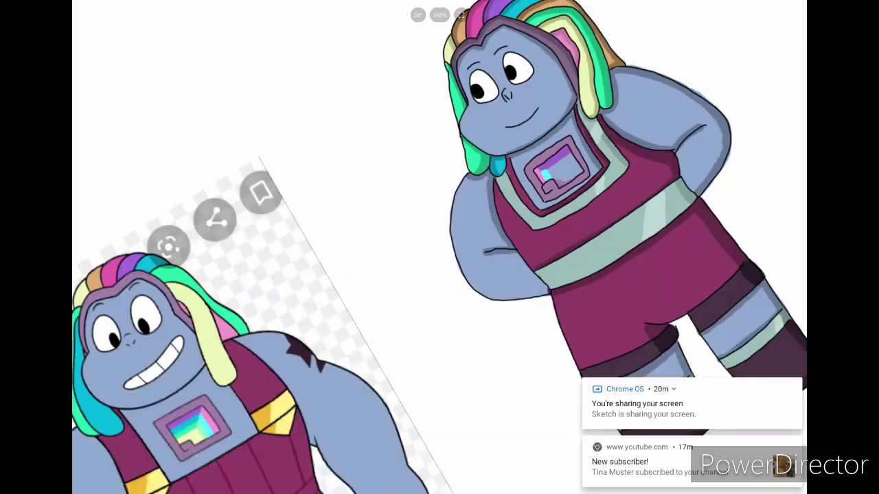
scroll(439, 248, "up", 6)
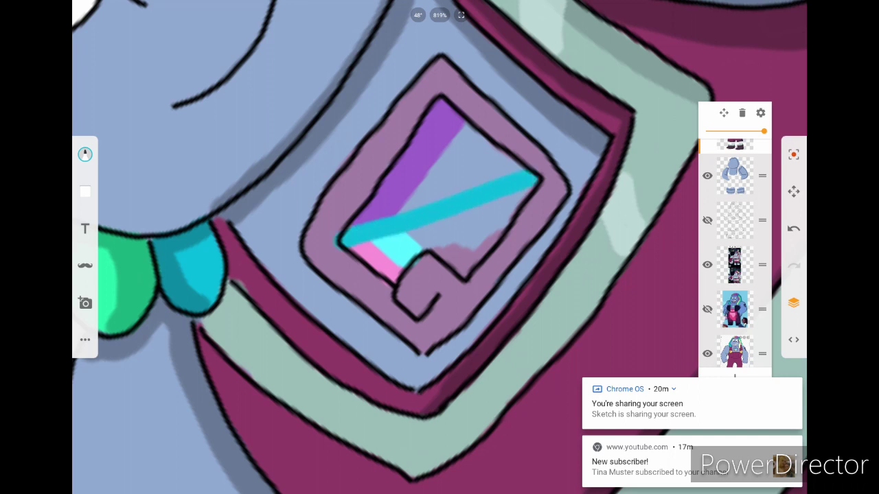
scroll(440, 247, "down", 5)
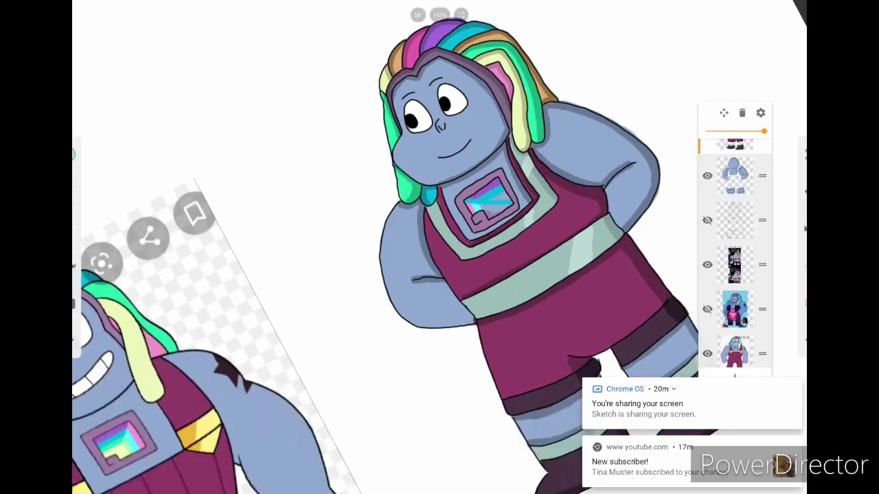
Paint a bright green facet below the gem's turquoise band, matching the reference gem's colours.
scroll(439, 247, "up", 3)
scroll(439, 247, "up", 5)
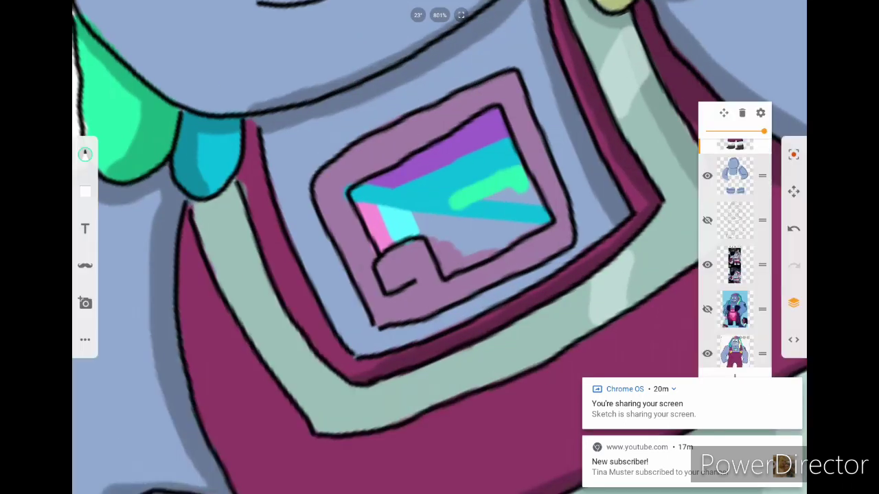
scroll(439, 247, "down", 5)
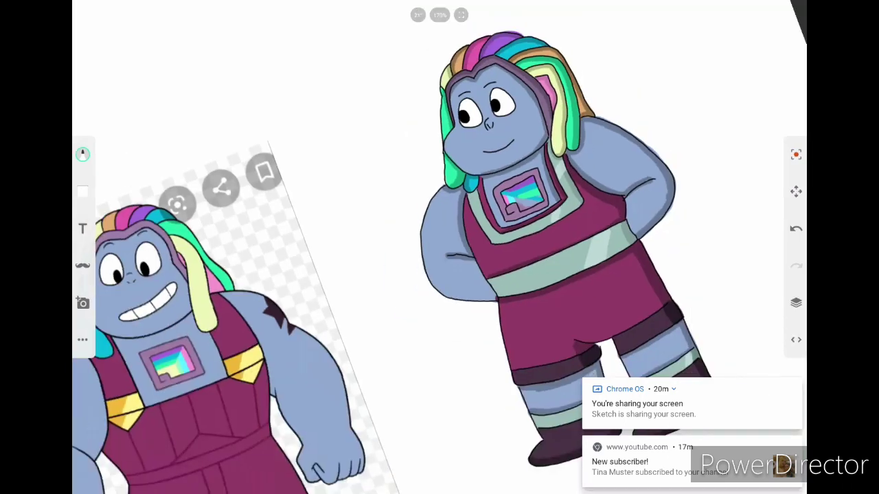
scroll(440, 247, "up", 5)
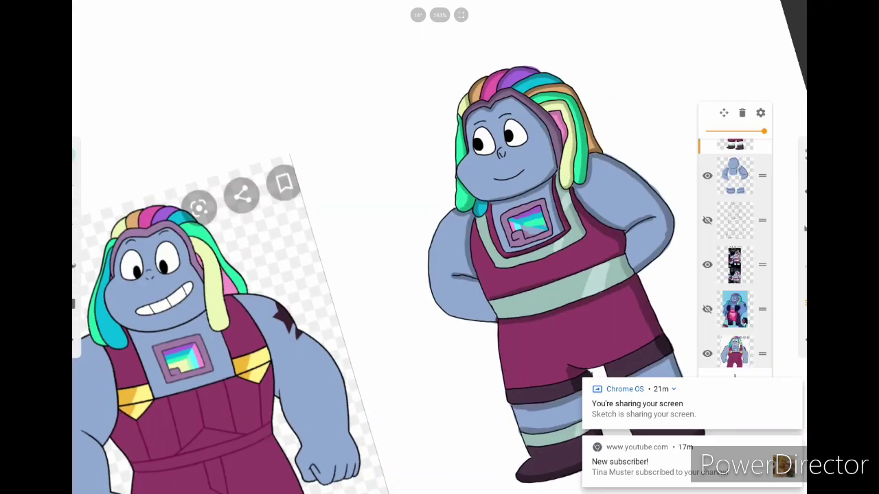
scroll(439, 247, "down", 5)
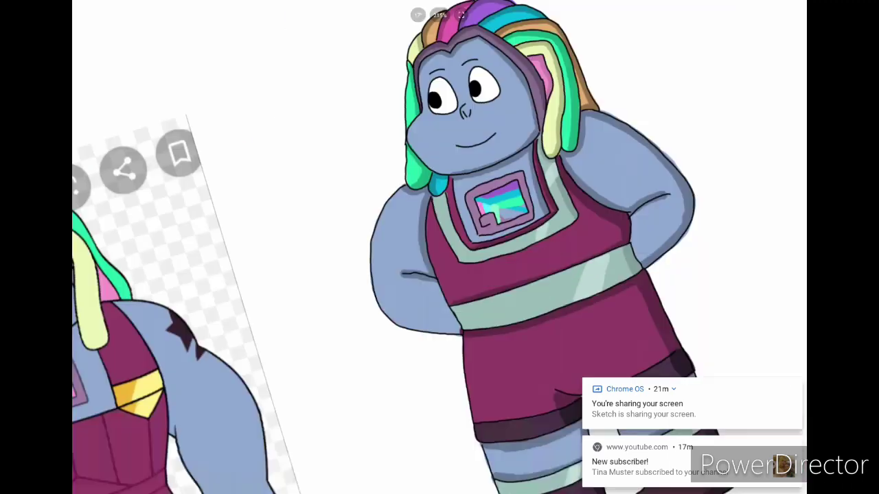